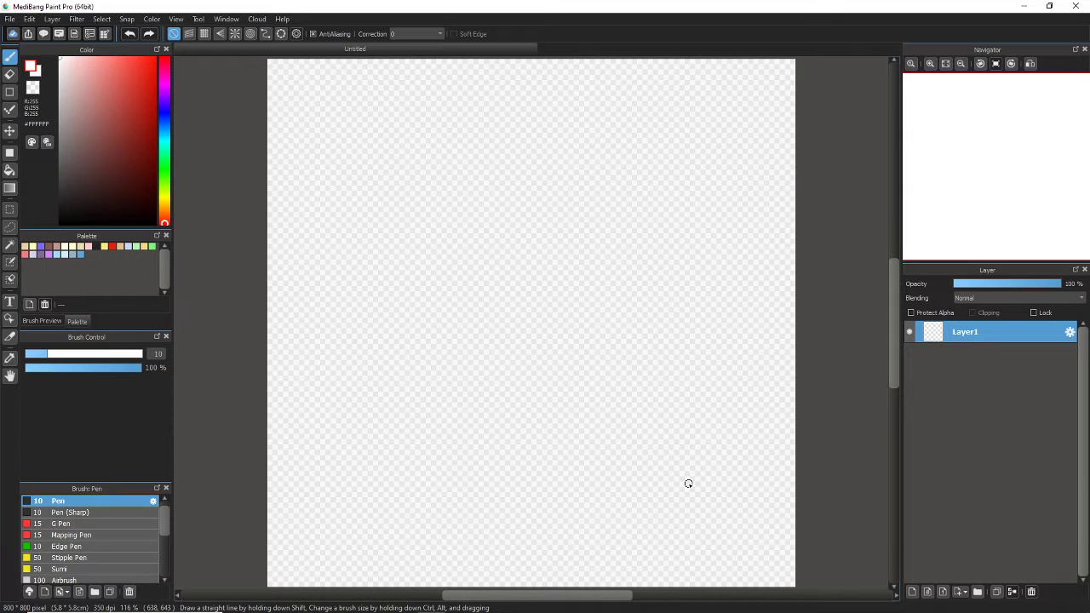
# - Choose the Pencil brush and set the drawing colour to red (#FF0F00)
pyautogui.click(164, 499)
pyautogui.click(138, 500)
pyautogui.click(154, 59)
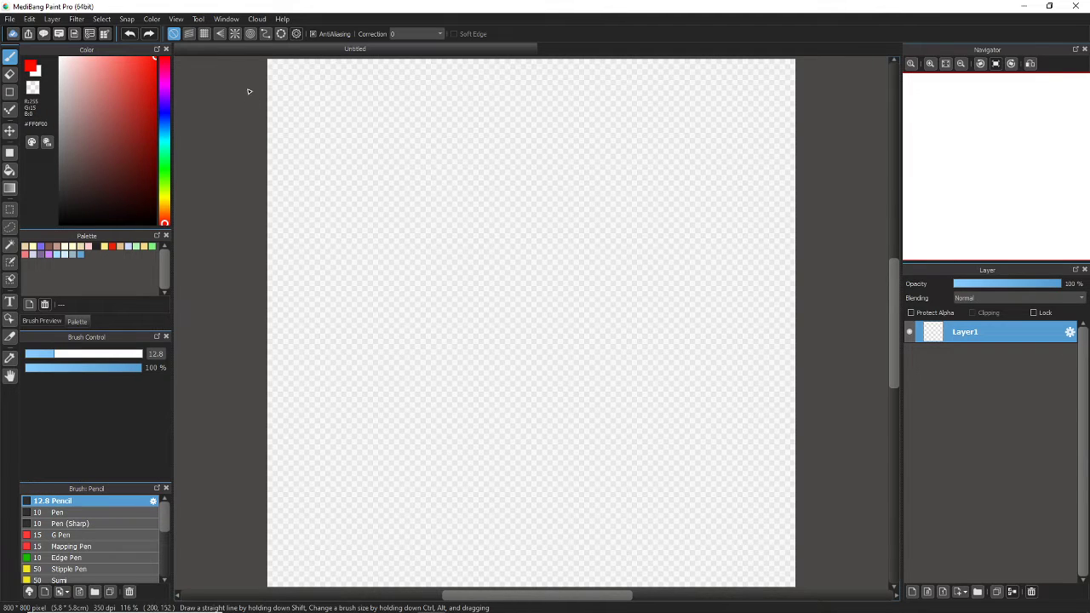
# - Import the screenshot 2019-11-09 as a new layer
pyautogui.click(10, 18)
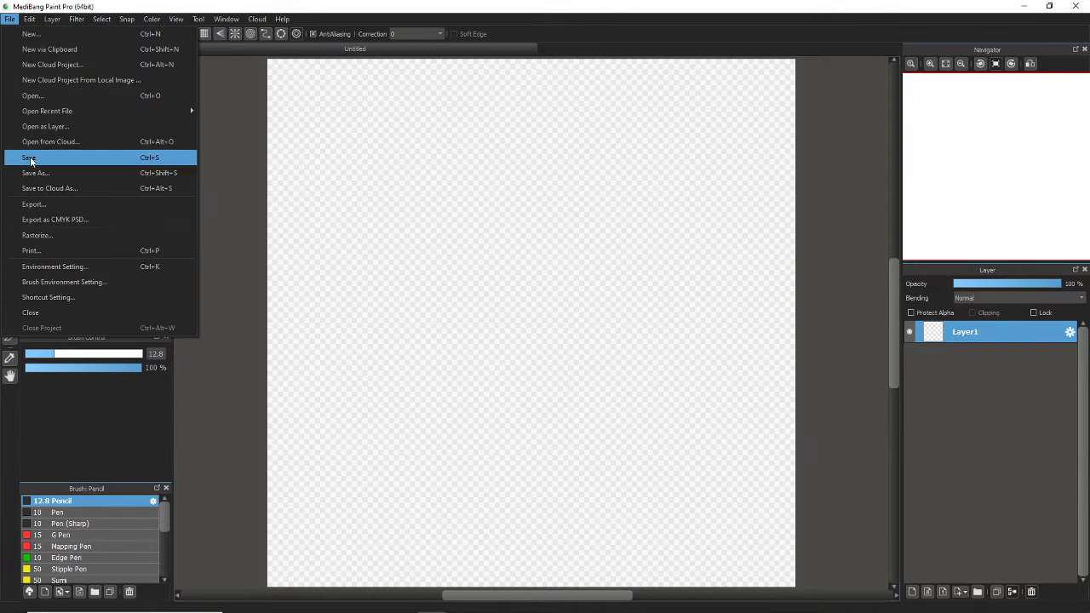
pyautogui.click(42, 124)
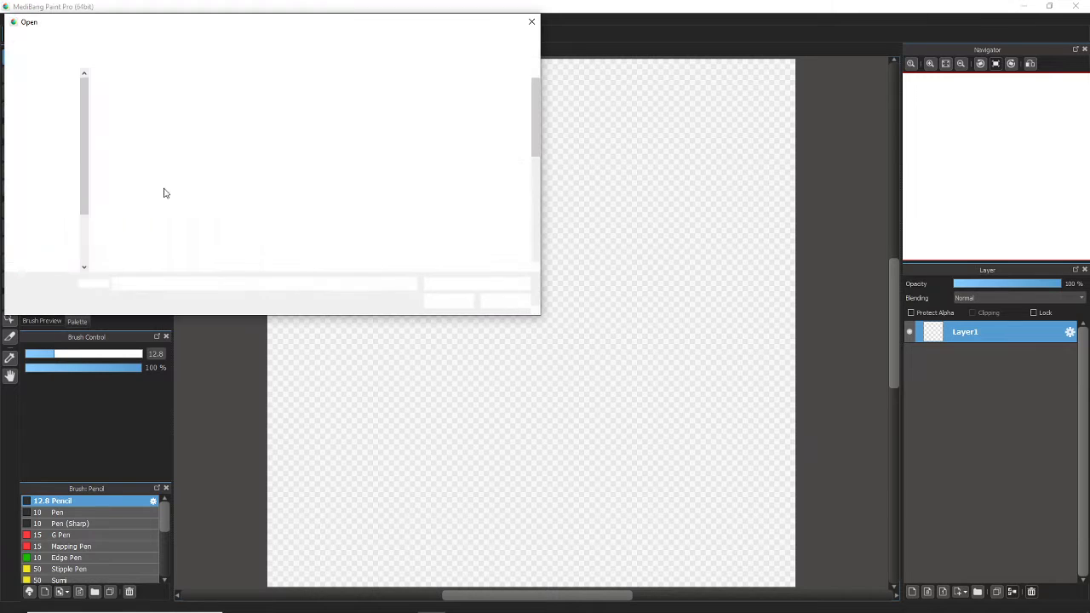
pyautogui.moveTo(536, 143); pyautogui.dragTo(535, 243)
pyautogui.click(191, 252)
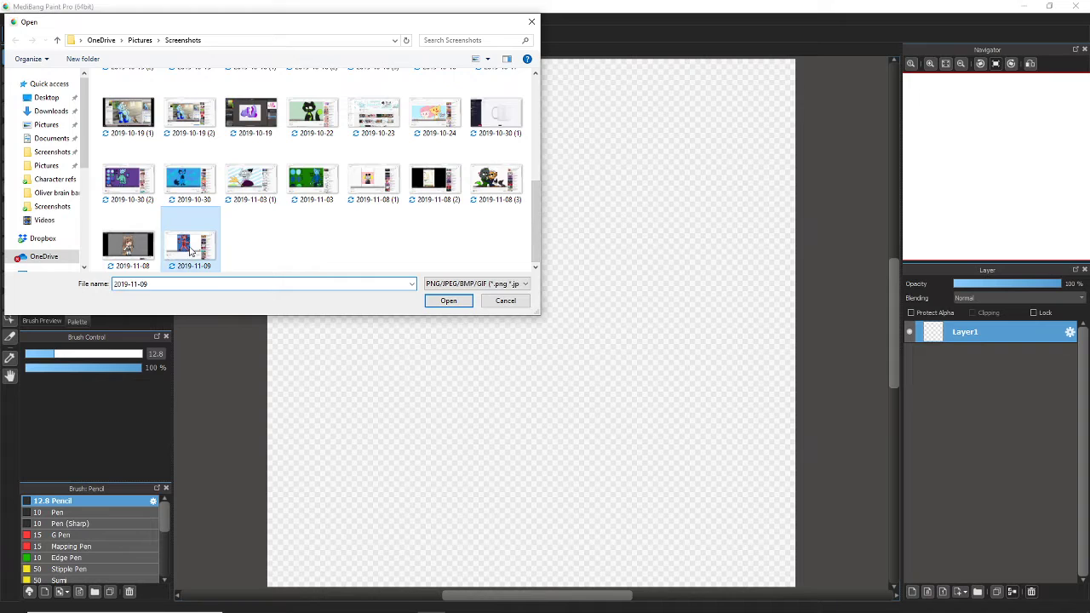
pyautogui.doubleClick(190, 252)
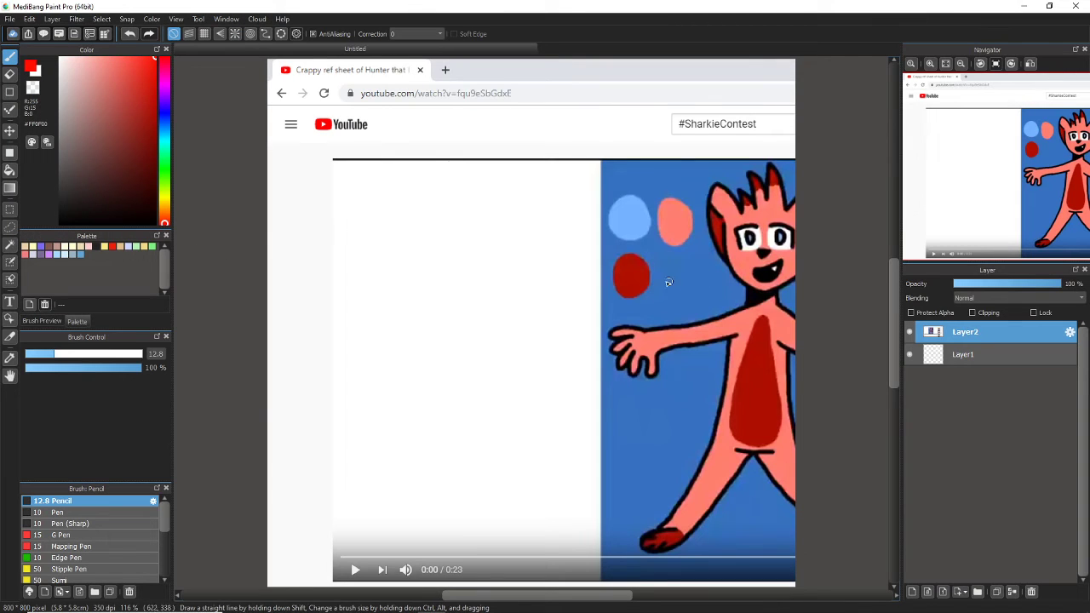
# - Reposition the screenshot to show the whole character, then copy the rectangular reference-sheet area and paste it as a new layer
pyautogui.click(10, 129)
pyautogui.moveTo(455, 220); pyautogui.dragTo(255, 161)
pyautogui.click(10, 209)
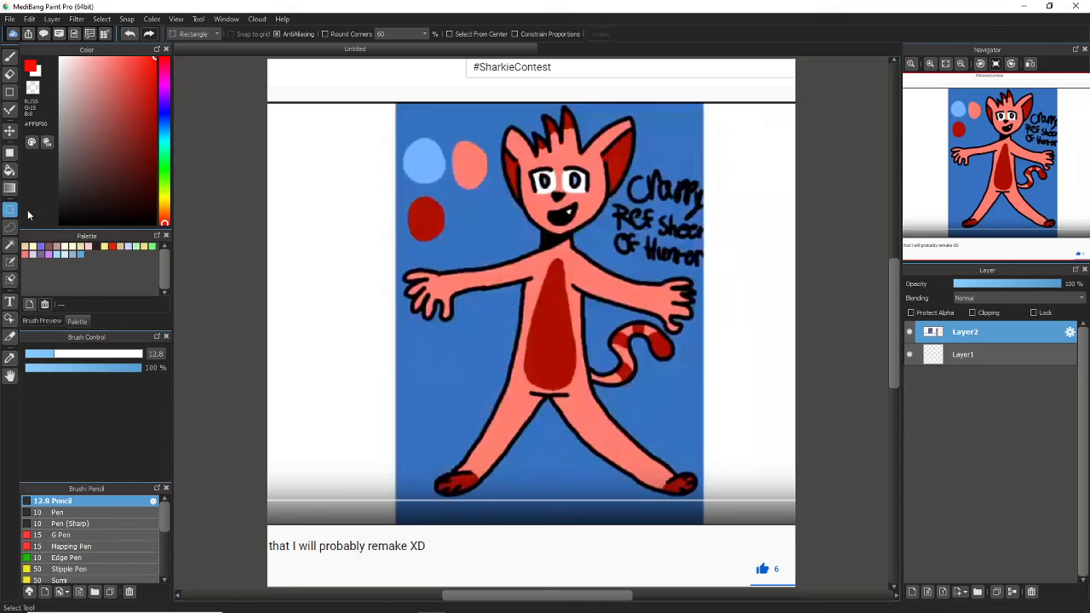
pyautogui.moveTo(397, 514); pyautogui.dragTo(704, 103)
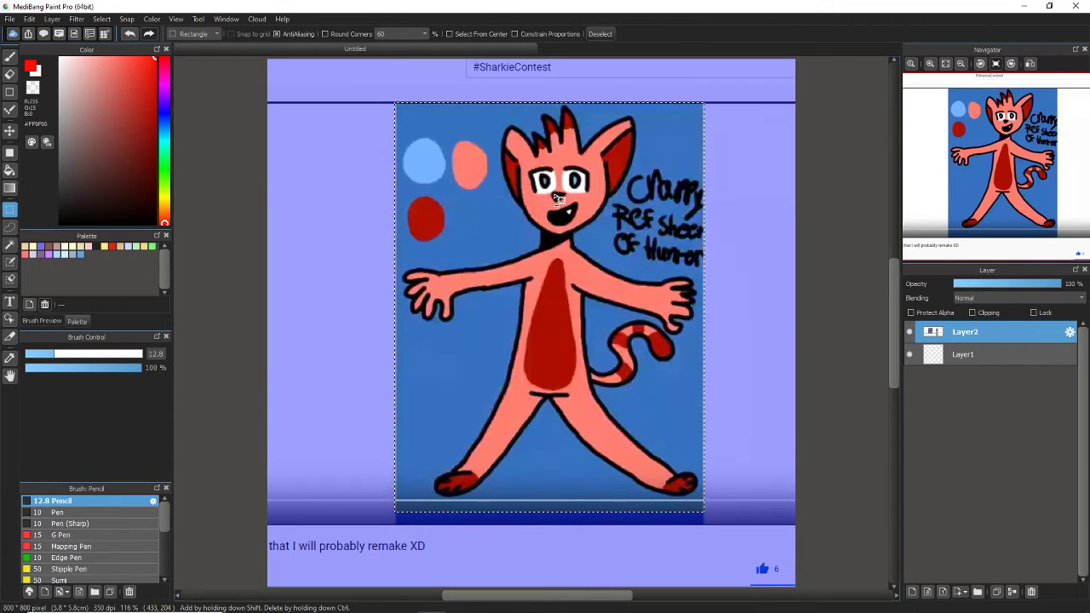
pyautogui.hotkey('ctrl', 'c')
pyautogui.hotkey('ctrl', 'v')
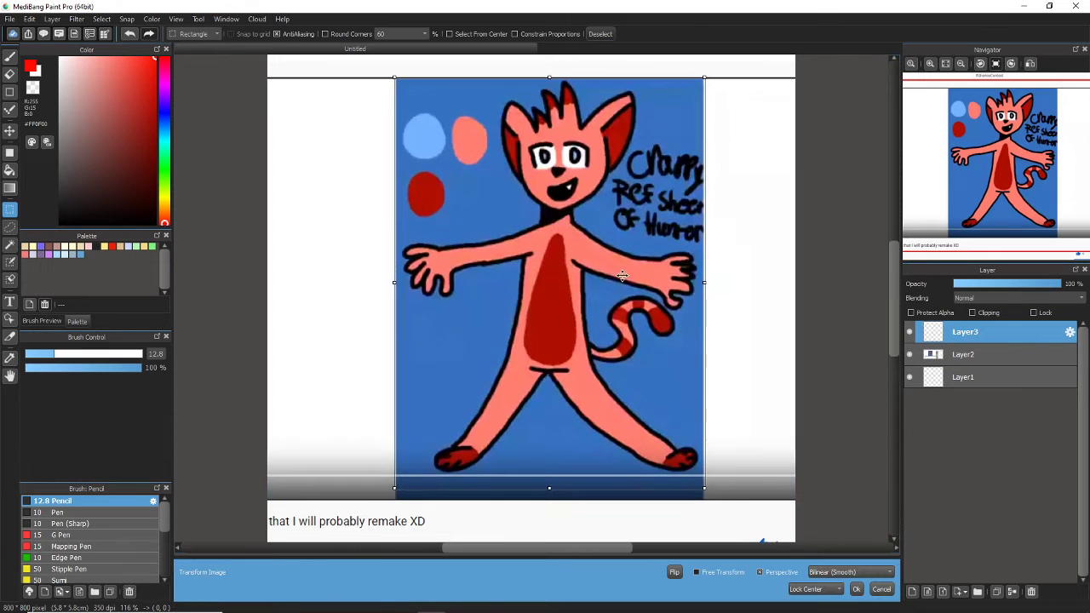
# - Shrink the pasted reference sheet, place it in the canvas's upper-left corner and apply the transformation
pyautogui.moveTo(707, 484); pyautogui.dragTo(641, 402)
pyautogui.click(961, 63)
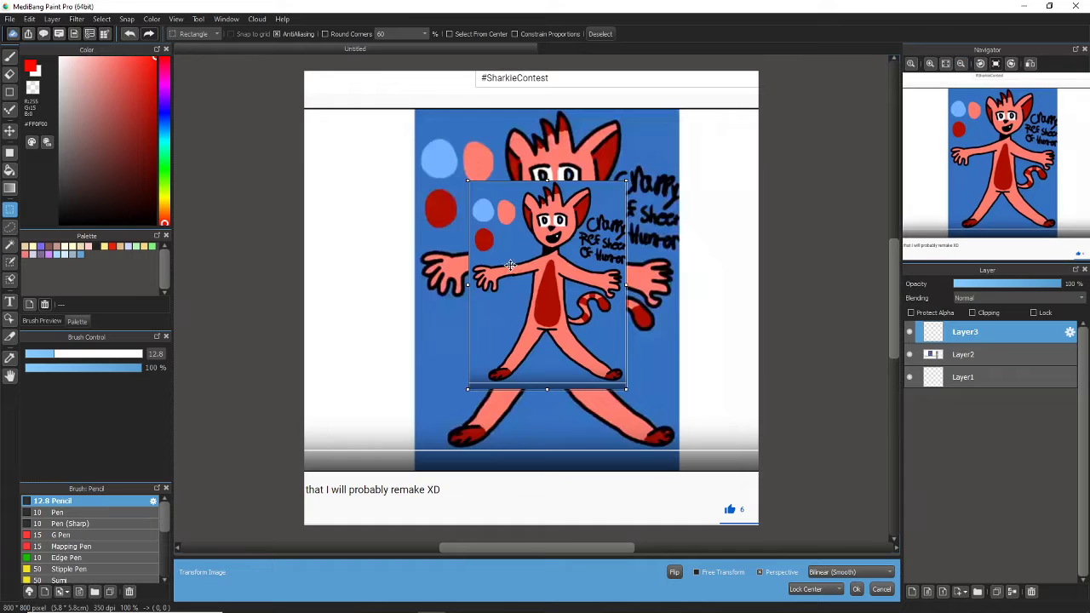
pyautogui.moveTo(520, 257); pyautogui.dragTo(355, 141)
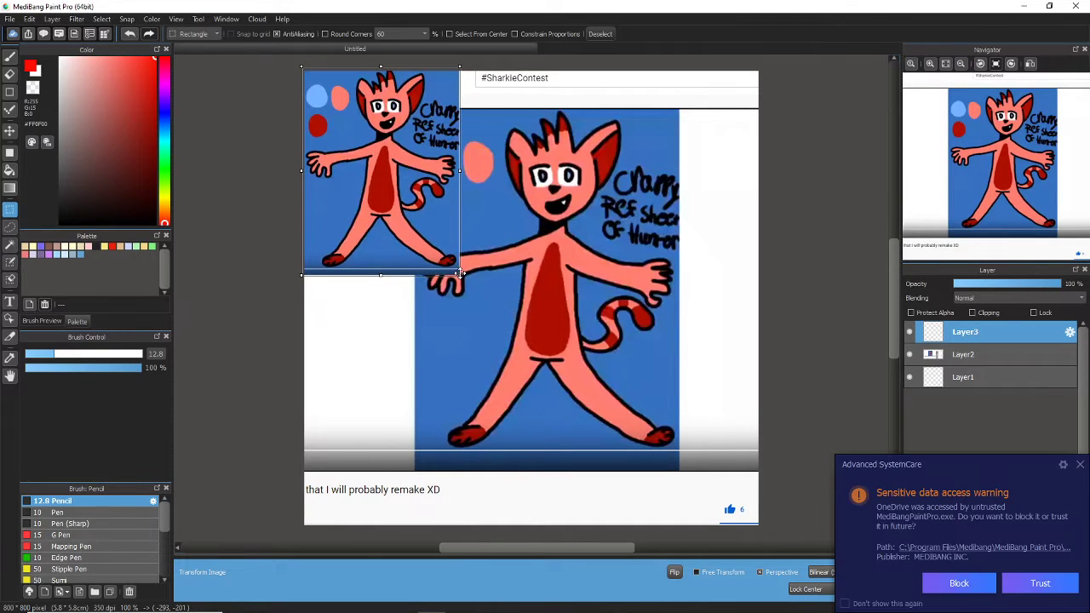
pyautogui.moveTo(461, 273); pyautogui.dragTo(414, 207)
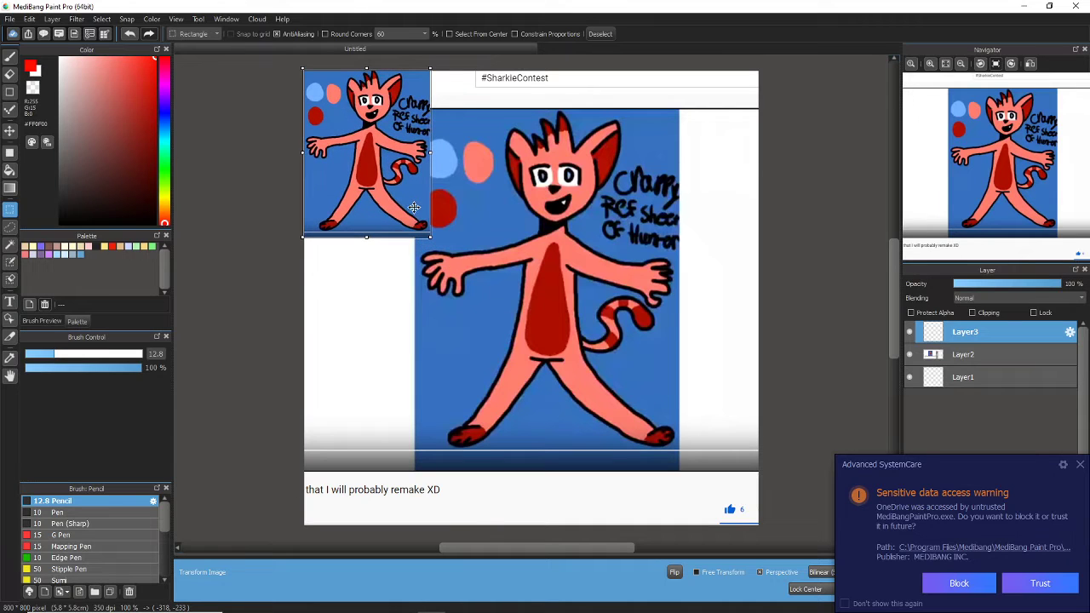
pyautogui.click(1079, 464)
pyautogui.click(945, 63)
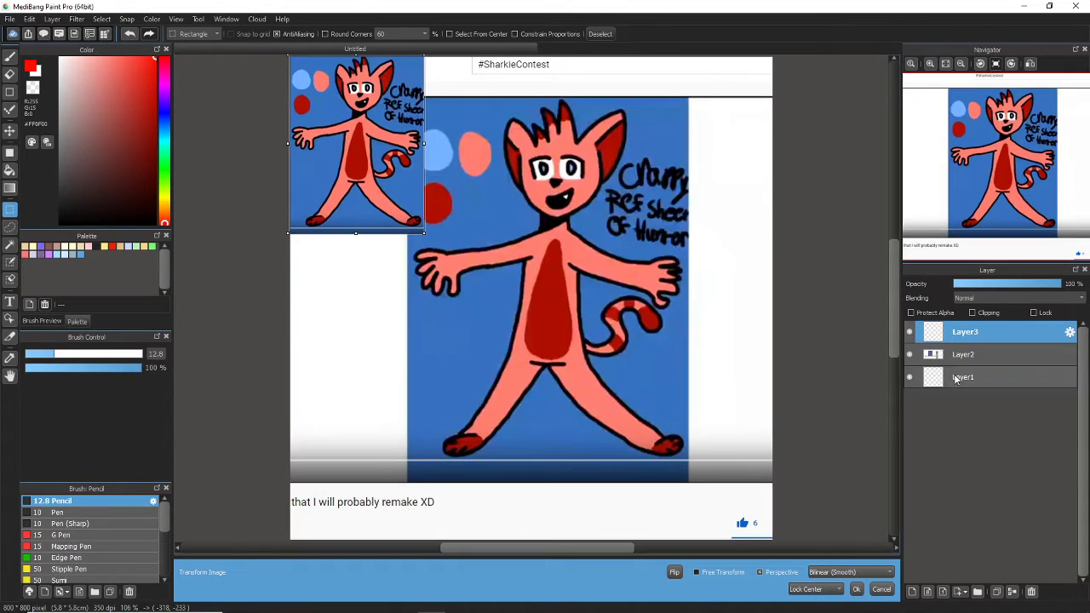
pyautogui.click(959, 355)
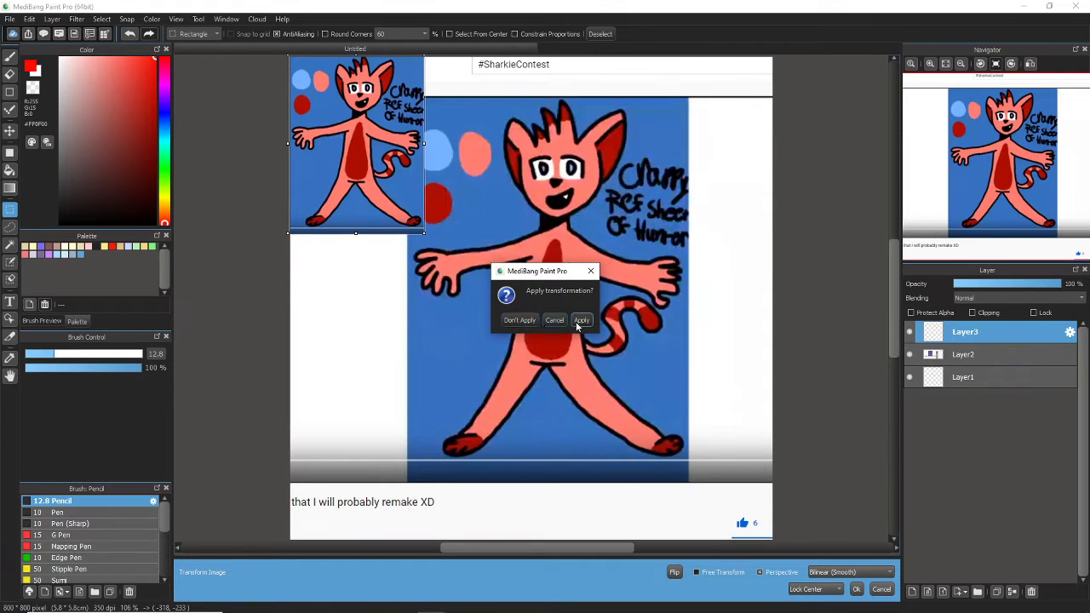
pyautogui.click(581, 320)
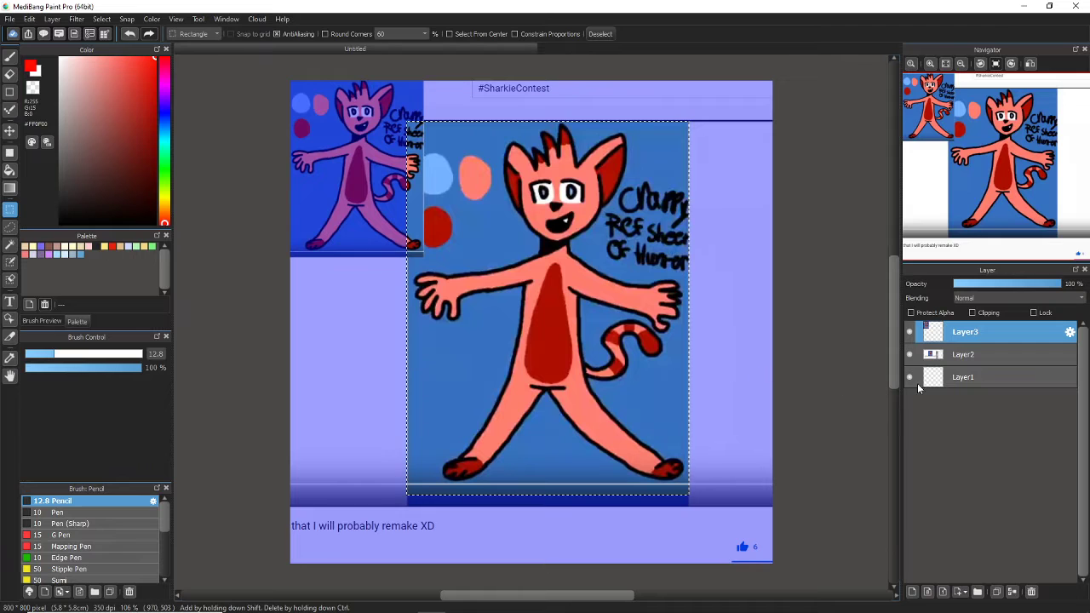
# - Delete the full screenshot layer and clear the selection, leaving the small reference sheet in place
pyautogui.click(974, 355)
pyautogui.click(1031, 591)
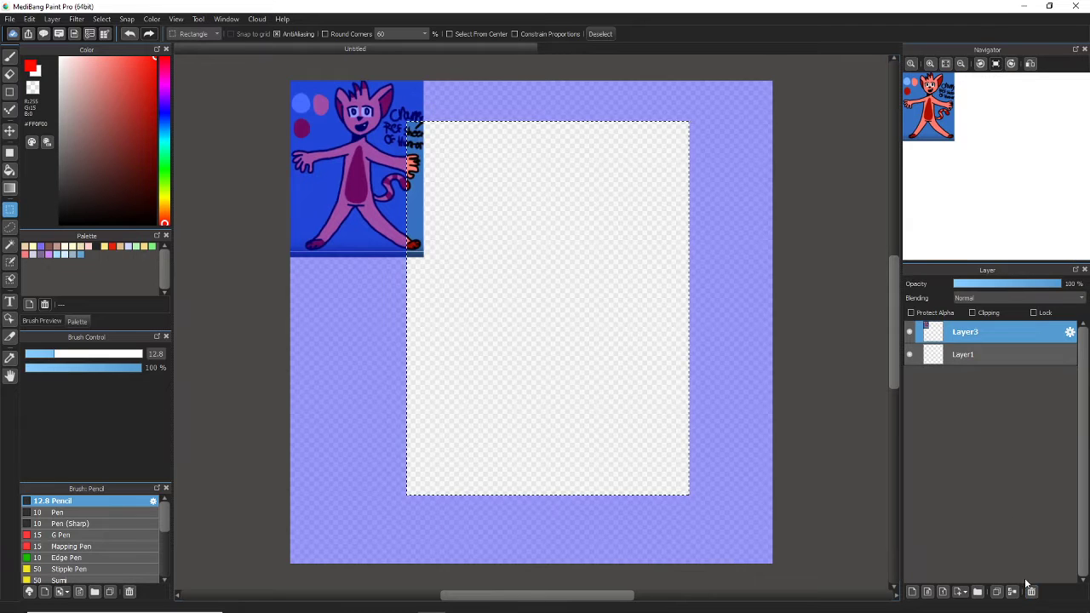
pyautogui.hotkey('ctrl', 'd')
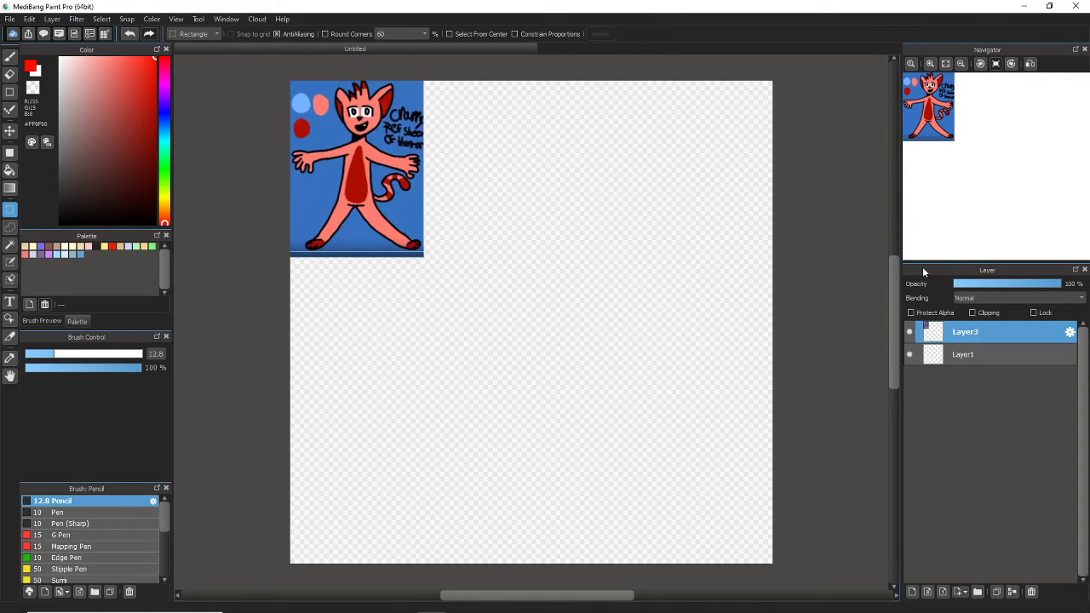
# - Switch to the Brush tool and add a new layer above the reference layer
pyautogui.click(952, 352)
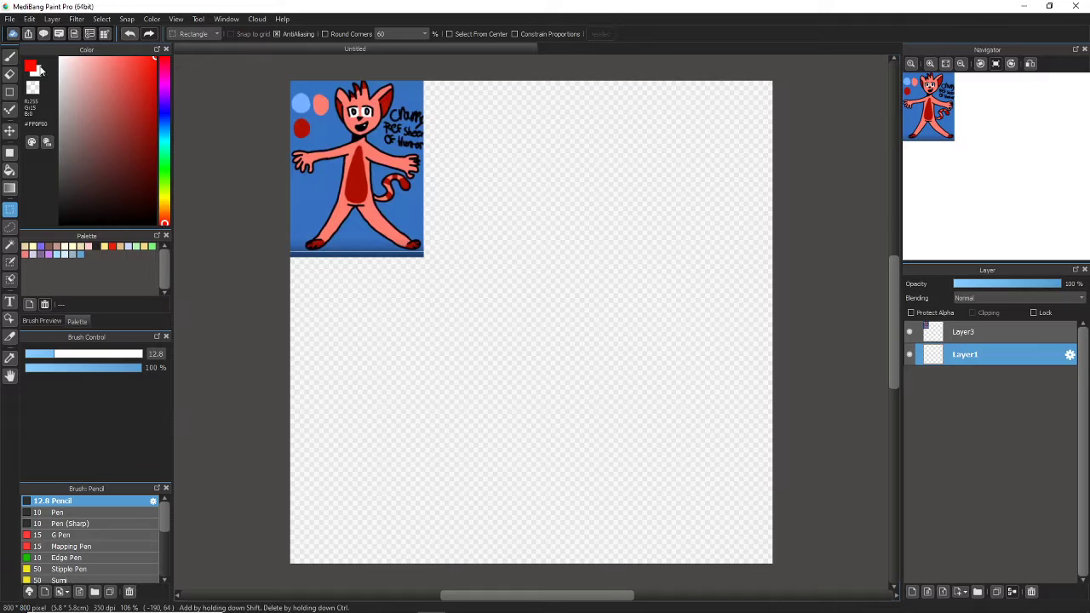
pyautogui.click(12, 56)
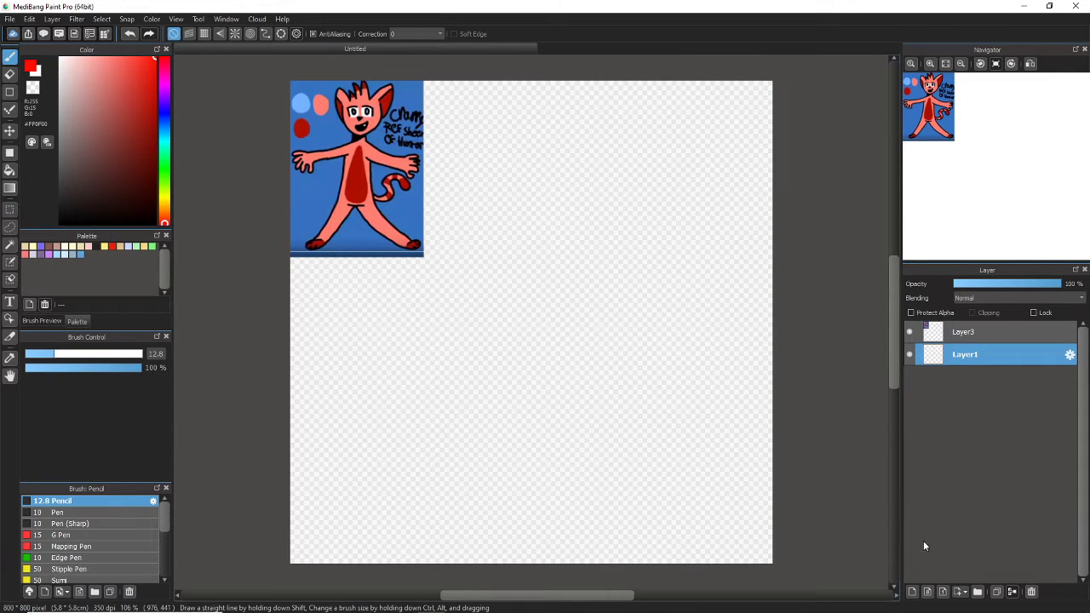
pyautogui.click(983, 334)
pyautogui.click(912, 591)
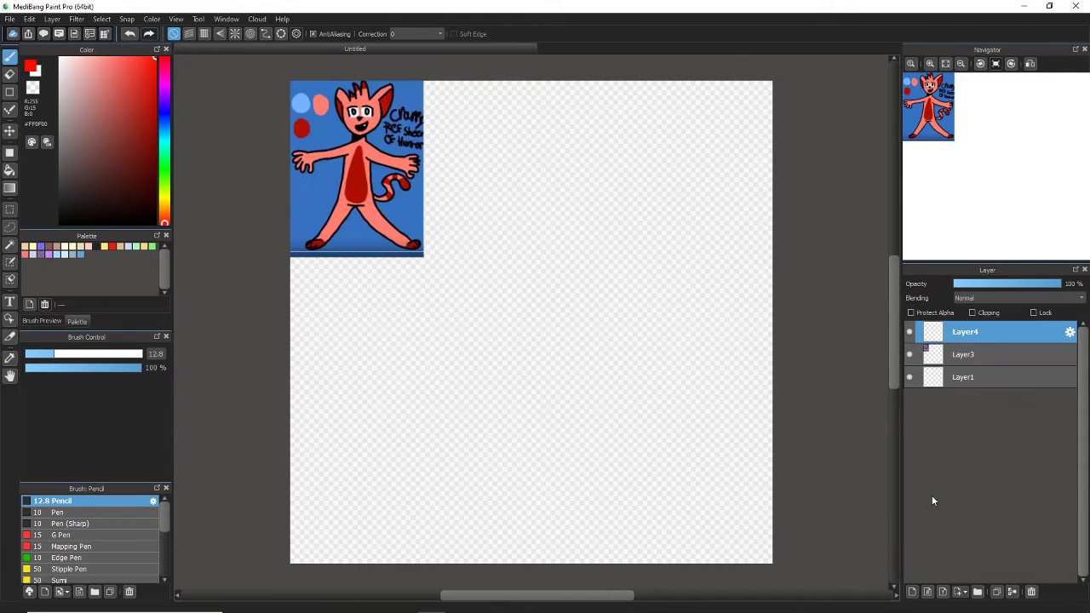
pyautogui.moveTo(503, 146)
pyautogui.mouseDown()
pyautogui.moveTo(409, 268)
pyautogui.moveTo(527, 308)
pyautogui.mouseUp()
pyautogui.moveTo(511, 109)
pyautogui.mouseDown()
pyautogui.moveTo(370, 249)
pyautogui.moveTo(643, 260)
pyautogui.mouseUp()
pyautogui.moveTo(487, 123)
pyautogui.mouseDown()
pyautogui.moveTo(474, 376)
pyautogui.moveTo(574, 353)
pyautogui.mouseUp()
pyautogui.moveTo(481, 129)
pyautogui.mouseDown()
pyautogui.moveTo(379, 264)
pyautogui.moveTo(432, 164)
pyautogui.moveTo(419, 154)
pyautogui.moveTo(516, 134)
pyautogui.moveTo(638, 195)
pyautogui.moveTo(539, 195)
pyautogui.mouseUp()
pyautogui.click(130, 34)
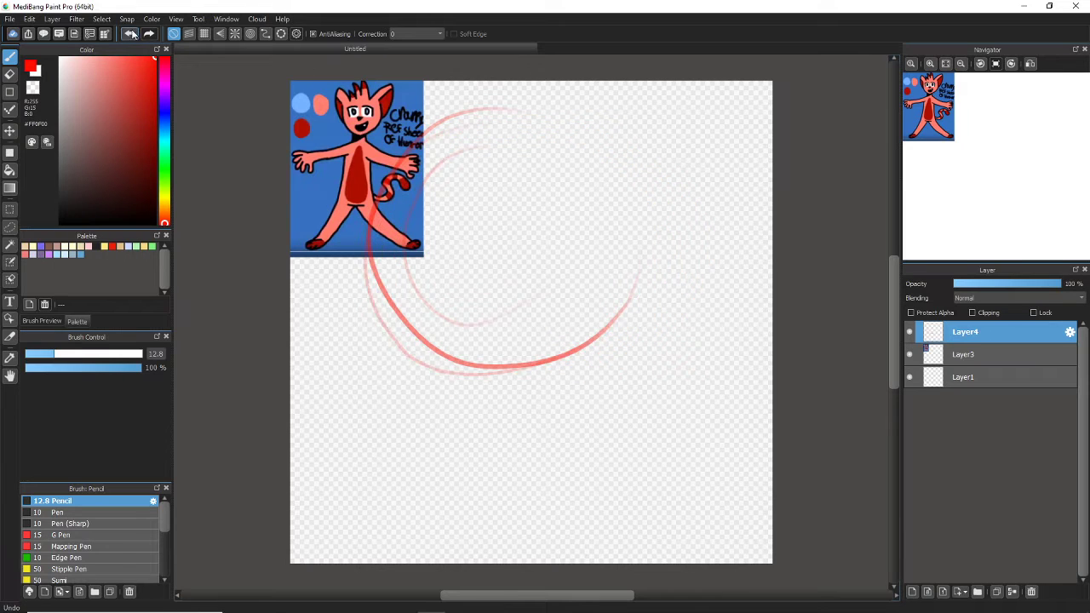
pyautogui.click(130, 33)
pyautogui.click(131, 33)
# - Sketch a large round head in the middle of the canvas, with pointed cheek tufts on both sides and a hair strand above it
pyautogui.moveTo(406, 324)
pyautogui.mouseDown()
pyautogui.moveTo(665, 301)
pyautogui.moveTo(357, 263)
pyautogui.moveTo(645, 325)
pyautogui.moveTo(396, 226)
pyautogui.moveTo(623, 375)
pyautogui.moveTo(497, 163)
pyautogui.moveTo(469, 394)
pyautogui.moveTo(613, 178)
pyautogui.moveTo(415, 340)
pyautogui.moveTo(647, 202)
pyautogui.moveTo(418, 316)
pyautogui.moveTo(676, 242)
pyautogui.mouseUp()
pyautogui.moveTo(459, 168)
pyautogui.mouseDown()
pyautogui.moveTo(429, 143)
pyautogui.moveTo(467, 170)
pyautogui.mouseUp()
pyautogui.moveTo(341, 271)
pyautogui.mouseDown()
pyautogui.moveTo(310, 347)
pyautogui.moveTo(385, 361)
pyautogui.moveTo(348, 374)
pyautogui.moveTo(489, 409)
pyautogui.moveTo(409, 436)
pyautogui.mouseUp()
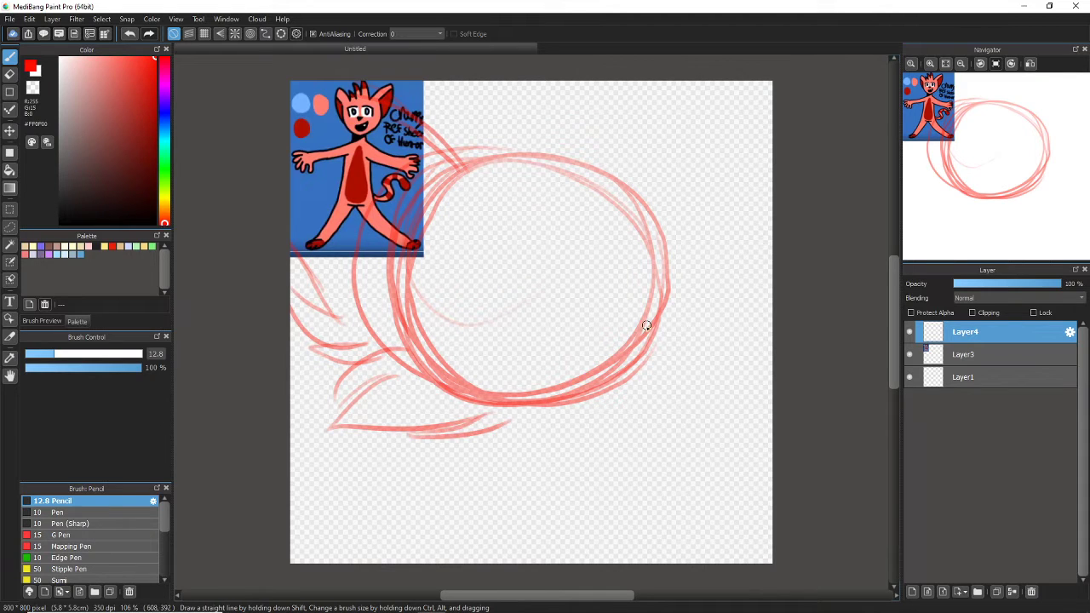
pyautogui.moveTo(659, 326); pyautogui.dragTo(754, 352)
pyautogui.moveTo(677, 351)
pyautogui.mouseDown()
pyautogui.moveTo(776, 397)
pyautogui.moveTo(562, 398)
pyautogui.mouseUp()
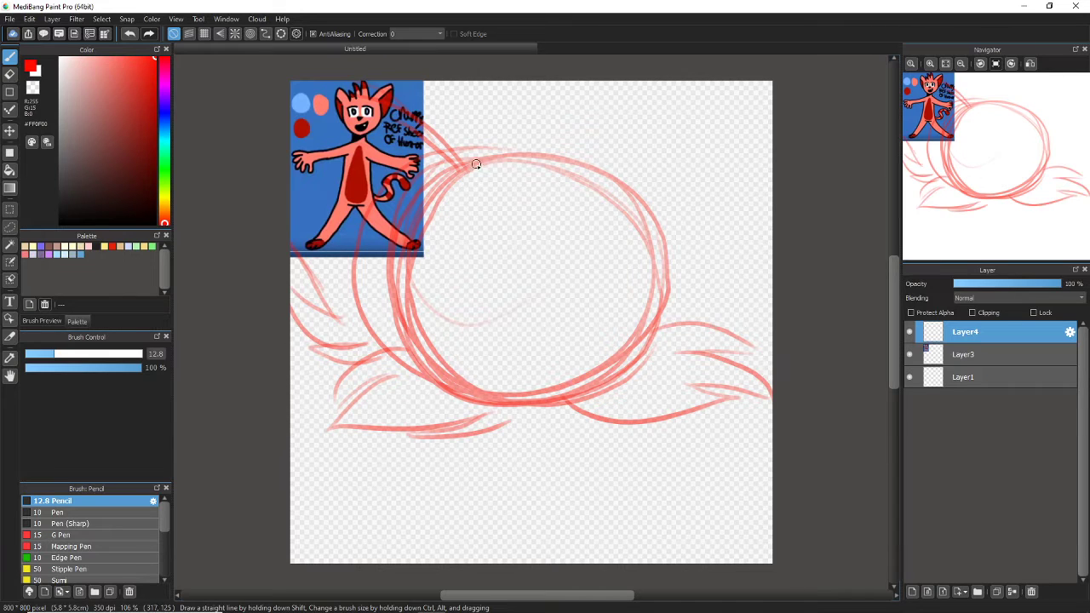
pyautogui.moveTo(476, 164)
pyautogui.mouseDown()
pyautogui.moveTo(458, 124)
pyautogui.moveTo(488, 84)
pyautogui.mouseUp()
pyautogui.moveTo(479, 141)
pyautogui.mouseDown()
pyautogui.moveTo(562, 88)
pyautogui.moveTo(699, 136)
pyautogui.moveTo(673, 209)
pyautogui.mouseUp()
pyautogui.moveTo(711, 128); pyautogui.dragTo(737, 239)
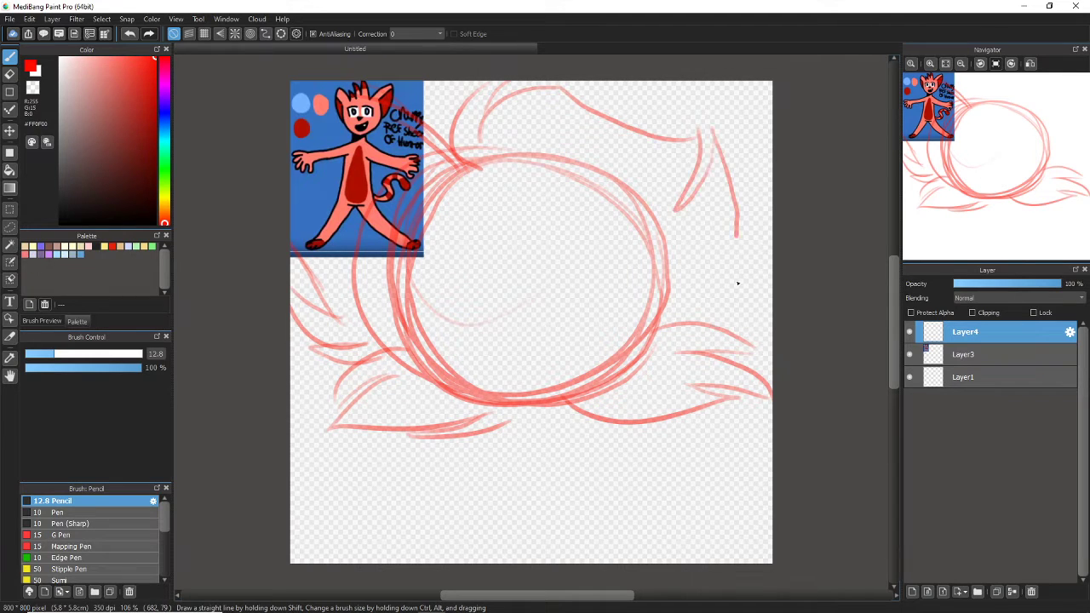
pyautogui.moveTo(737, 284); pyautogui.dragTo(739, 322)
pyautogui.click(129, 33)
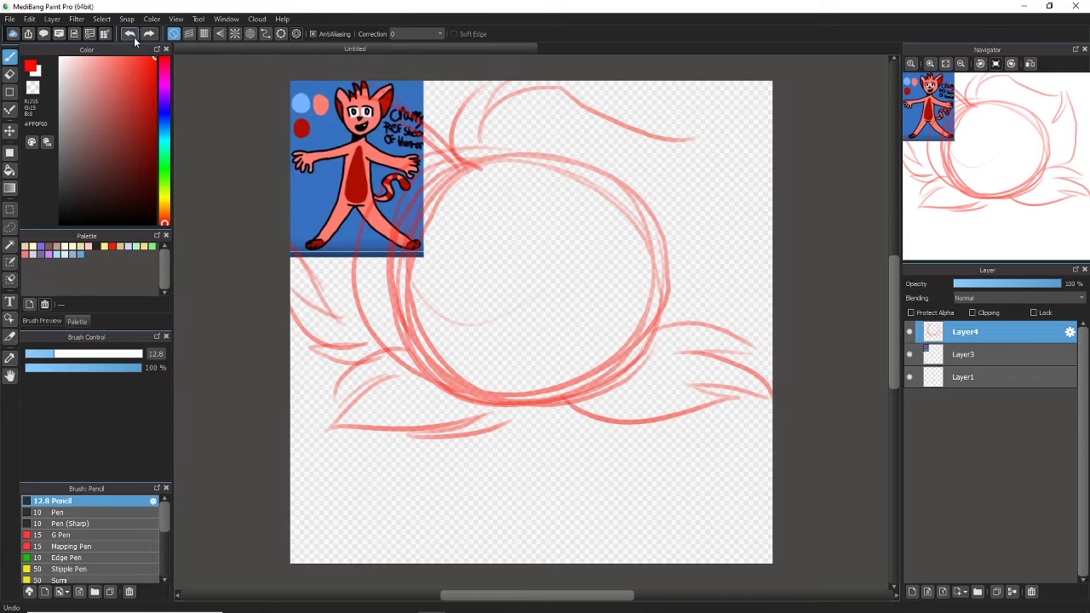
pyautogui.click(134, 37)
# - Sketch spiky hair rising above the head and a large ear running off the canvas's right edge
pyautogui.moveTo(511, 119); pyautogui.dragTo(558, 83)
pyautogui.moveTo(692, 82)
pyautogui.mouseDown()
pyautogui.moveTo(743, 105)
pyautogui.moveTo(654, 185)
pyautogui.mouseUp()
pyautogui.moveTo(713, 129)
pyautogui.mouseDown()
pyautogui.moveTo(656, 253)
pyautogui.moveTo(701, 267)
pyautogui.moveTo(673, 294)
pyautogui.mouseUp()
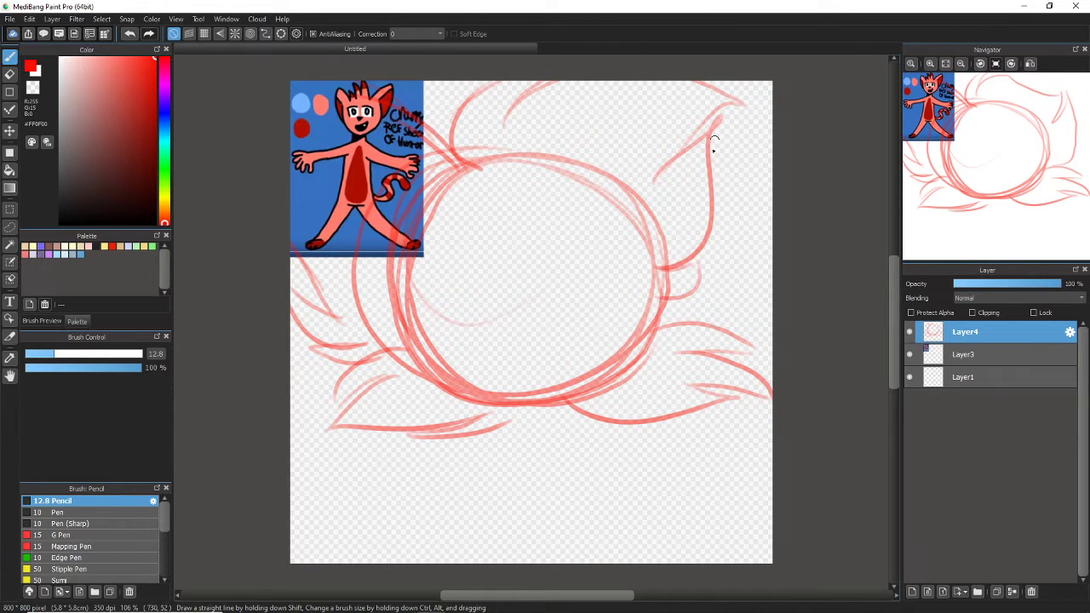
pyautogui.moveTo(715, 142); pyautogui.dragTo(775, 136)
pyautogui.moveTo(779, 257); pyautogui.dragTo(729, 335)
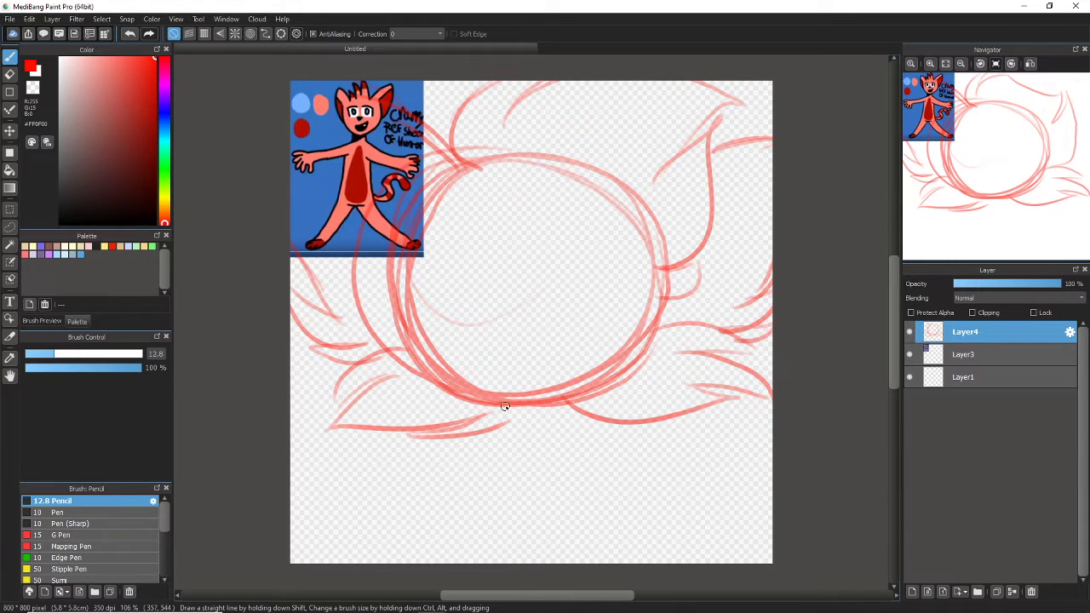
# - Sketch the neck below the head with a knotted scarf-like collar and its ends hanging to the canvas's lower edge
pyautogui.moveTo(505, 406)
pyautogui.mouseDown()
pyautogui.moveTo(508, 445)
pyautogui.moveTo(506, 415)
pyautogui.moveTo(549, 425)
pyautogui.moveTo(555, 449)
pyautogui.mouseUp()
pyautogui.moveTo(511, 405)
pyautogui.mouseDown()
pyautogui.moveTo(444, 431)
pyautogui.moveTo(566, 401)
pyautogui.moveTo(506, 453)
pyautogui.moveTo(462, 436)
pyautogui.moveTo(481, 434)
pyautogui.moveTo(439, 475)
pyautogui.moveTo(512, 491)
pyautogui.moveTo(540, 465)
pyautogui.moveTo(523, 482)
pyautogui.moveTo(562, 483)
pyautogui.moveTo(559, 450)
pyautogui.moveTo(590, 423)
pyautogui.moveTo(615, 465)
pyautogui.moveTo(602, 483)
pyautogui.mouseUp()
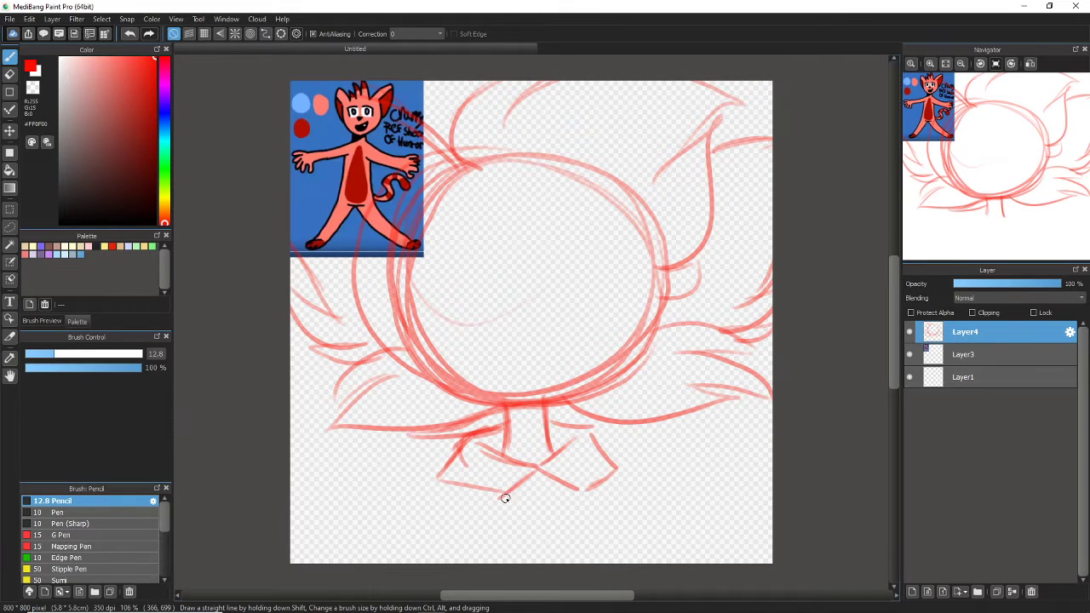
pyautogui.moveTo(504, 499)
pyautogui.mouseDown()
pyautogui.moveTo(535, 515)
pyautogui.moveTo(562, 488)
pyautogui.moveTo(522, 512)
pyautogui.moveTo(510, 571)
pyautogui.mouseUp()
pyautogui.moveTo(551, 521); pyautogui.dragTo(563, 560)
pyautogui.moveTo(531, 512); pyautogui.dragTo(526, 560)
pyautogui.moveTo(540, 510); pyautogui.dragTo(551, 537)
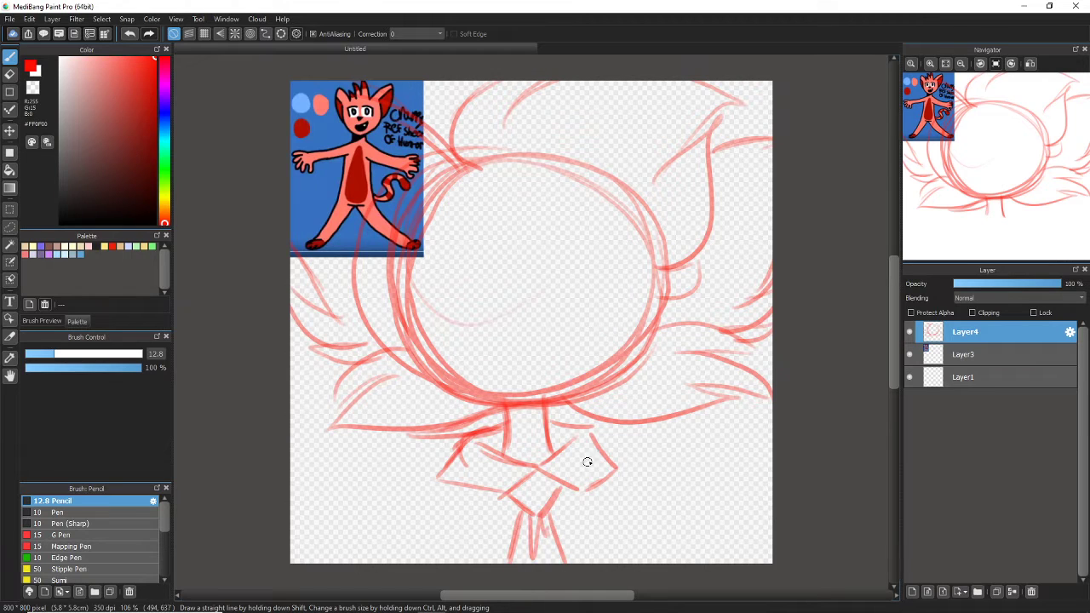
# - Add fold lines to the right half of the collar and shade the small areas on both sides of the neck
pyautogui.moveTo(558, 484); pyautogui.dragTo(594, 473)
pyautogui.moveTo(589, 434); pyautogui.dragTo(564, 438)
pyautogui.moveTo(505, 433); pyautogui.dragTo(493, 446)
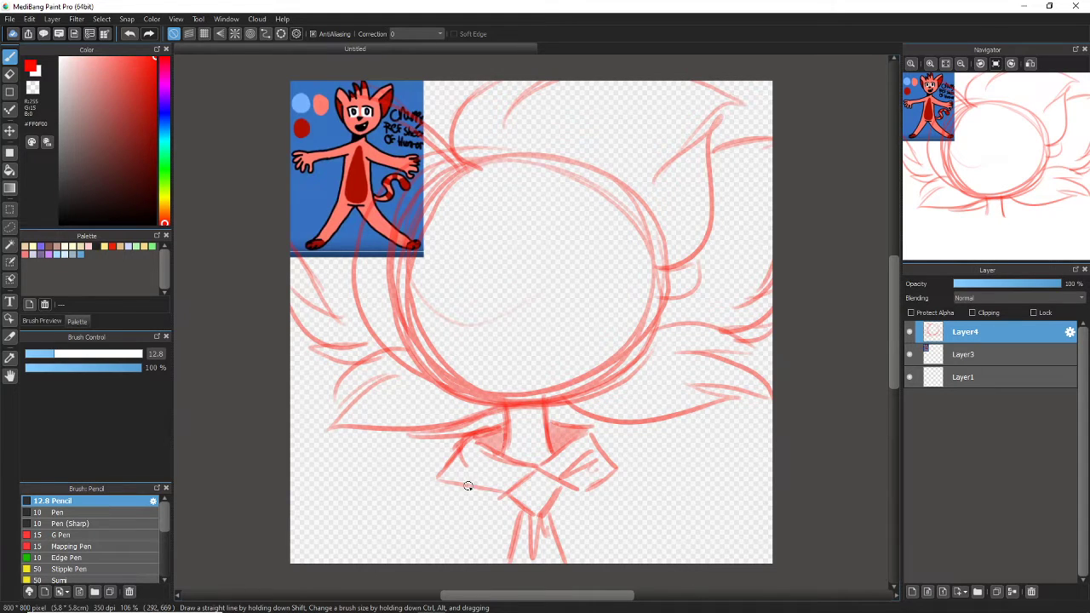
# - Sketch both outstretched arms reaching the canvas edges, together with the two sides of the torso
pyautogui.moveTo(439, 482); pyautogui.dragTo(290, 458)
pyautogui.moveTo(399, 470); pyautogui.dragTo(236, 444)
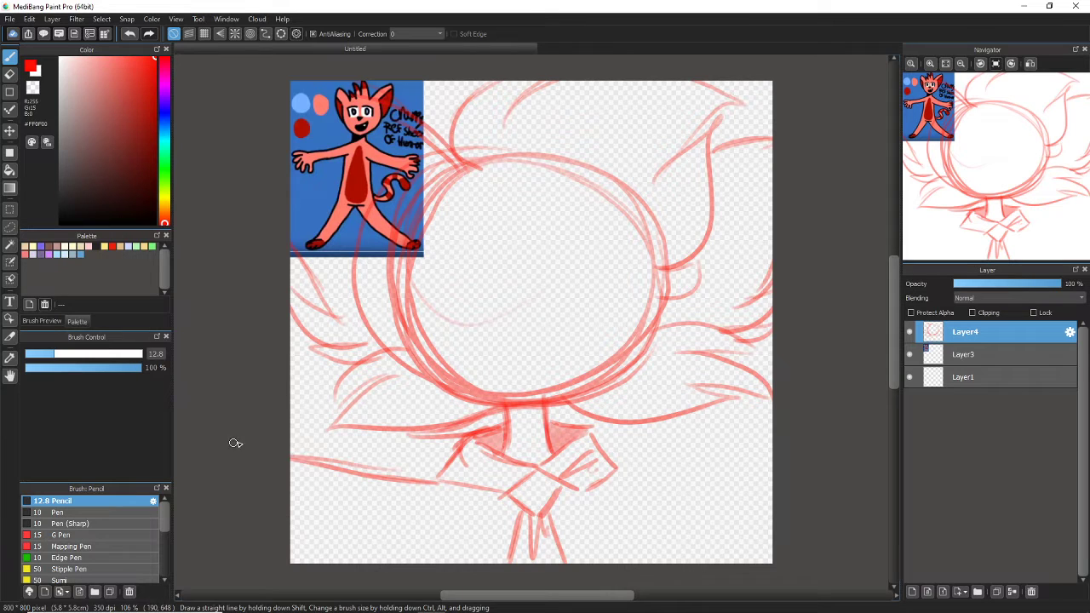
pyautogui.moveTo(281, 533)
pyautogui.mouseDown()
pyautogui.moveTo(373, 552)
pyautogui.moveTo(358, 560)
pyautogui.moveTo(385, 562)
pyautogui.mouseUp()
pyautogui.moveTo(441, 516)
pyautogui.mouseDown()
pyautogui.moveTo(453, 584)
pyautogui.moveTo(448, 555)
pyautogui.moveTo(473, 527)
pyautogui.moveTo(434, 561)
pyautogui.moveTo(366, 551)
pyautogui.mouseUp()
pyautogui.moveTo(439, 562); pyautogui.dragTo(323, 548)
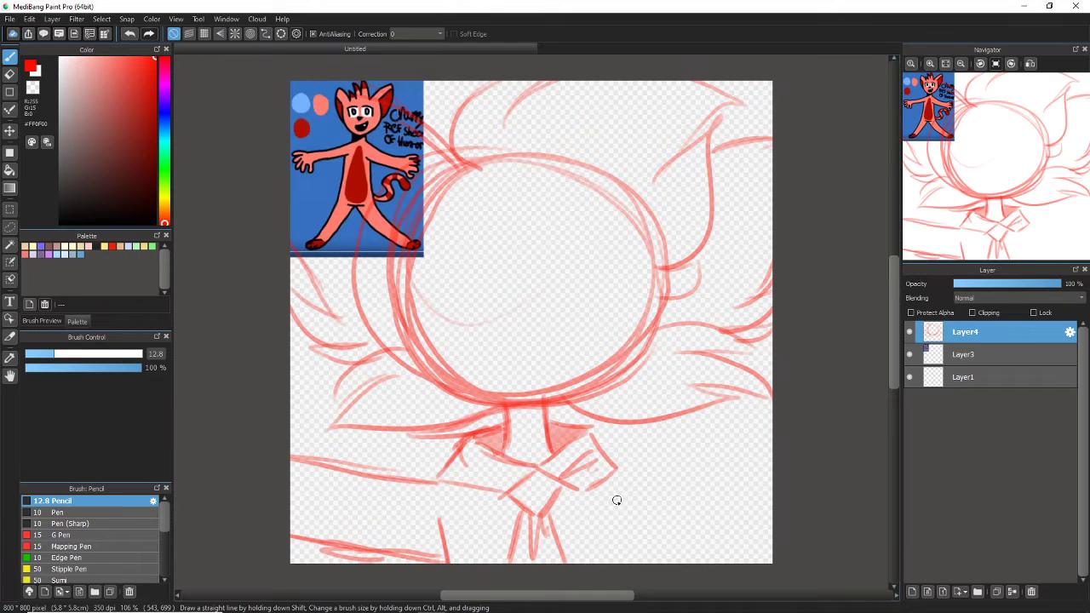
pyautogui.moveTo(617, 500); pyautogui.dragTo(627, 563)
pyautogui.moveTo(596, 474)
pyautogui.mouseDown()
pyautogui.moveTo(756, 438)
pyautogui.moveTo(595, 479)
pyautogui.moveTo(813, 398)
pyautogui.mouseUp()
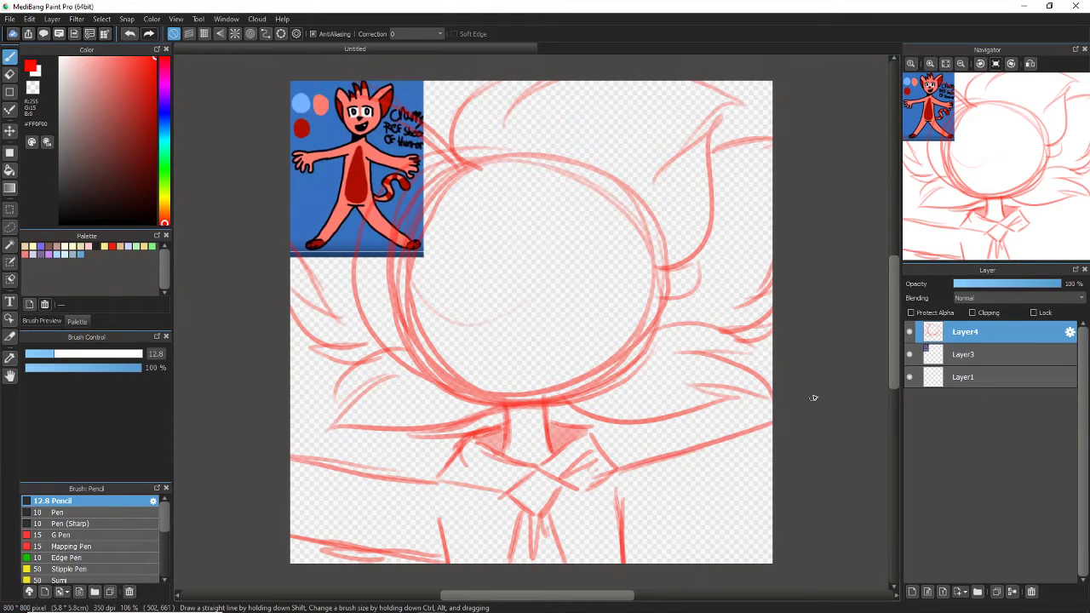
pyautogui.moveTo(804, 500)
pyautogui.mouseDown()
pyautogui.moveTo(637, 545)
pyautogui.moveTo(632, 558)
pyautogui.mouseUp()
# - Sketch a flat triangular nose in the middle of the face, with a wide slanted smile and a fang near each end
pyautogui.moveTo(518, 313)
pyautogui.mouseDown()
pyautogui.moveTo(471, 305)
pyautogui.moveTo(567, 291)
pyautogui.moveTo(533, 309)
pyautogui.mouseUp()
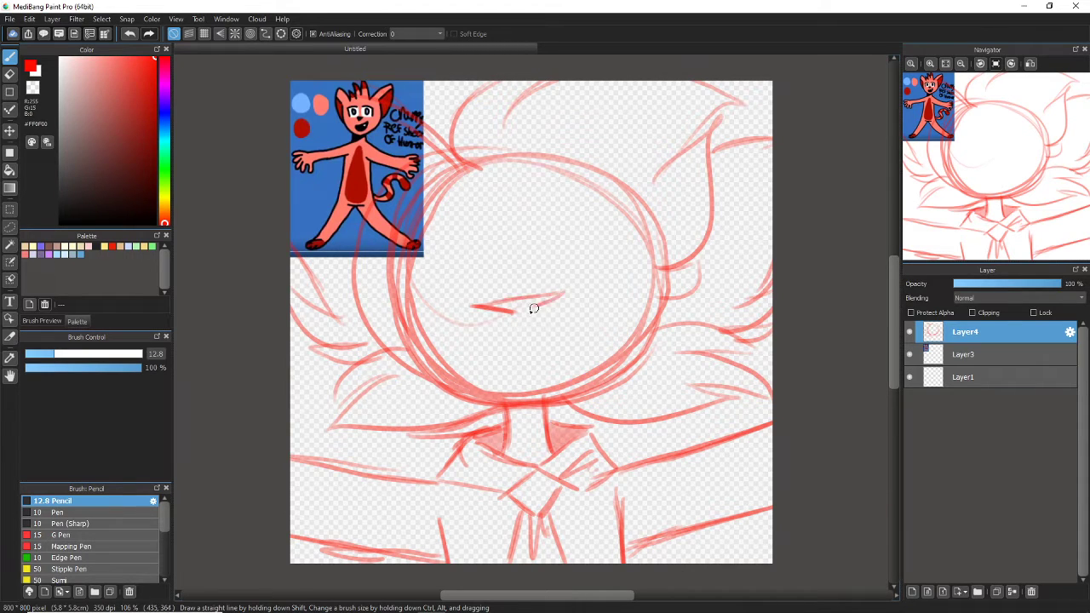
pyautogui.moveTo(410, 339)
pyautogui.mouseDown()
pyautogui.moveTo(638, 300)
pyautogui.moveTo(671, 283)
pyautogui.mouseUp()
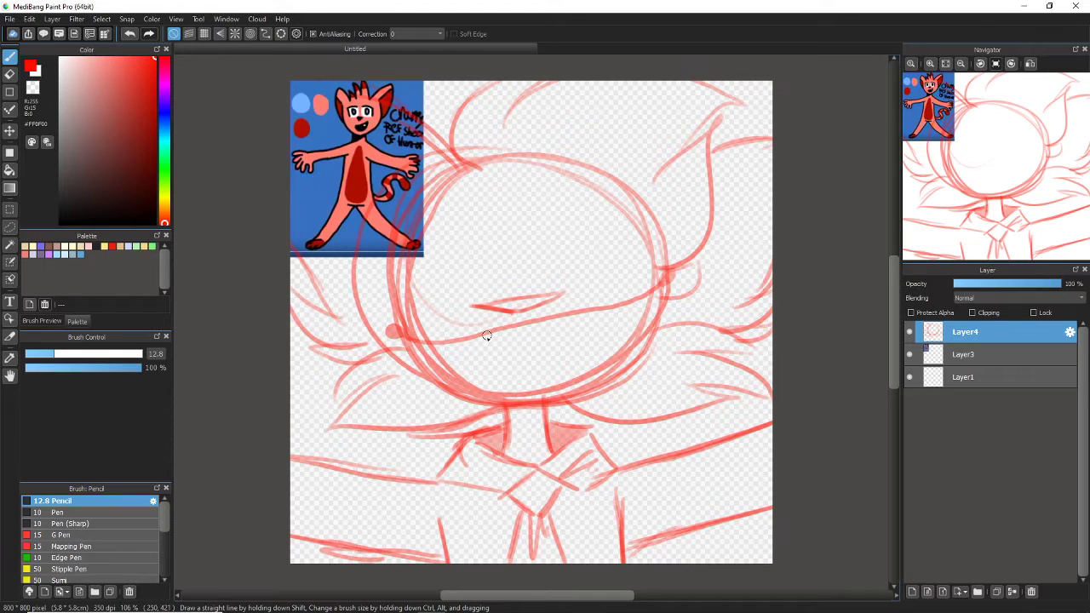
pyautogui.moveTo(406, 335); pyautogui.dragTo(479, 375)
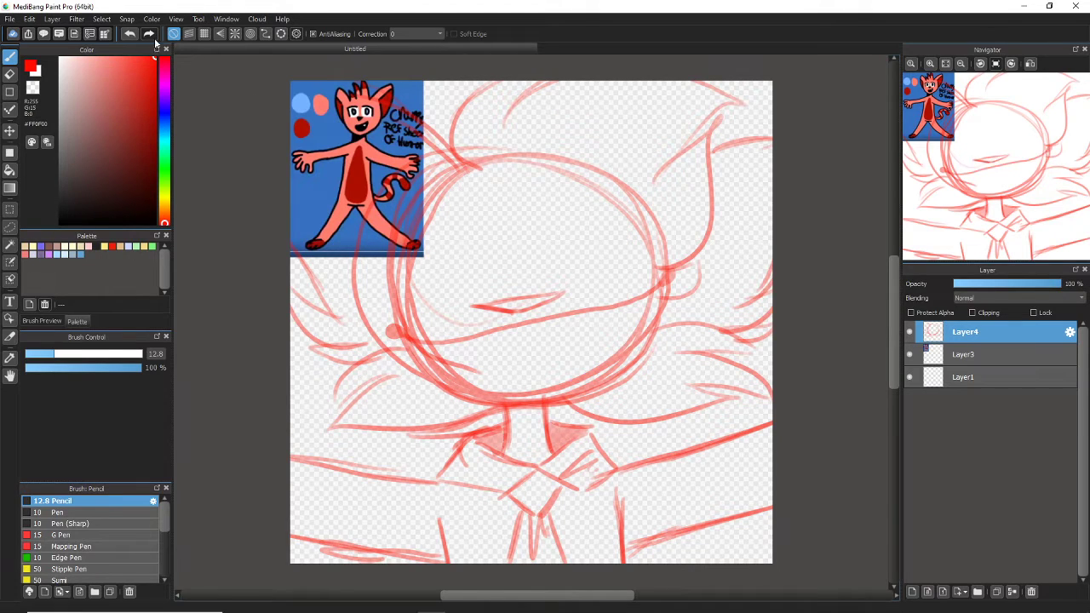
pyautogui.click(131, 34)
pyautogui.moveTo(644, 298); pyautogui.dragTo(594, 347)
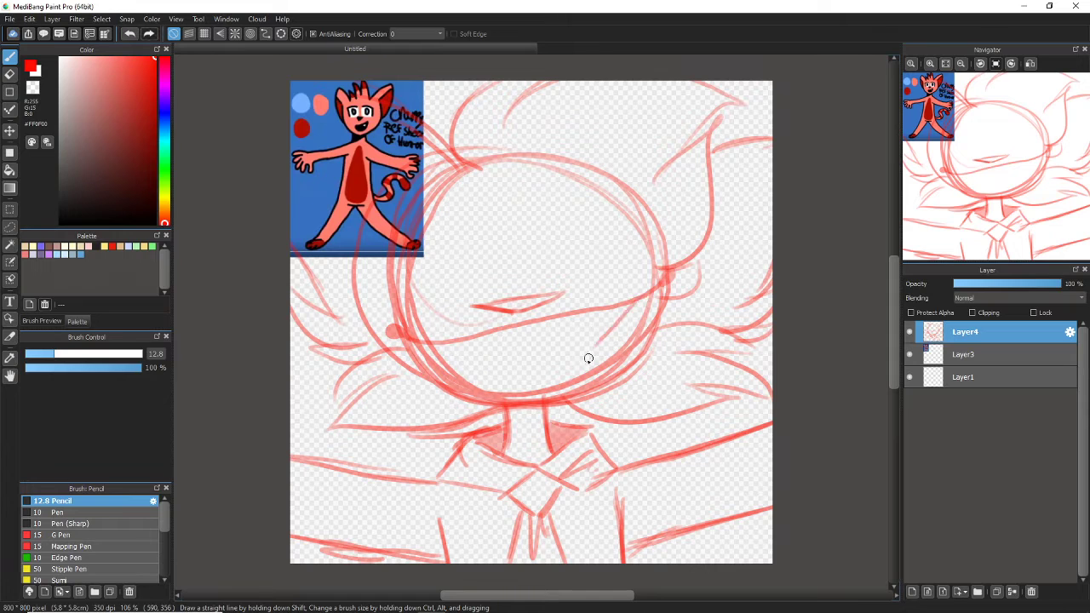
pyautogui.moveTo(424, 340); pyautogui.dragTo(479, 359)
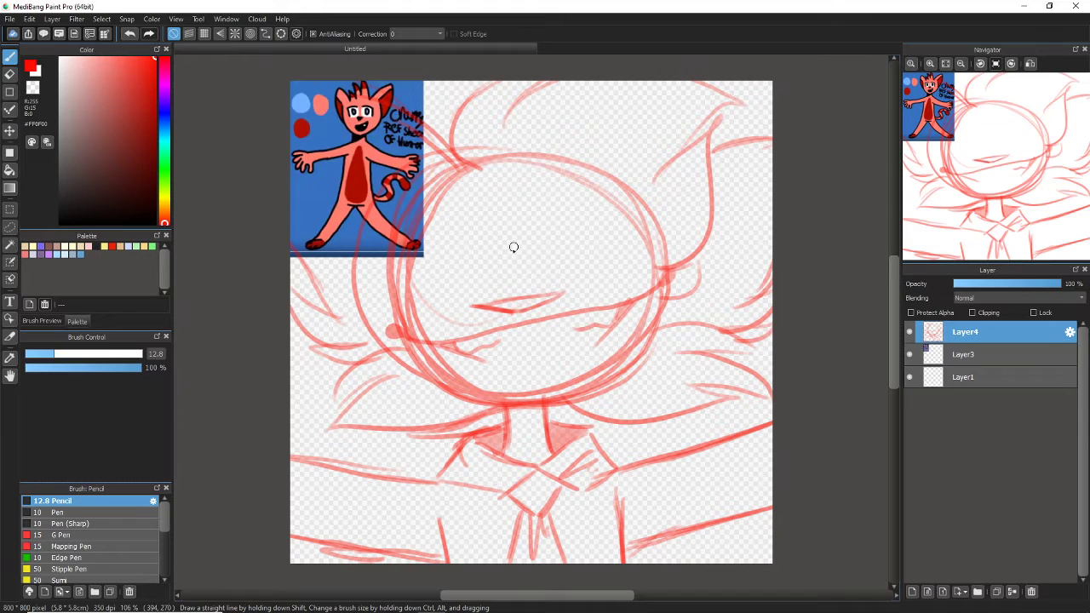
# - Sketch two tall arched eye outlines above the nose, and add short hatch marks on the nose and both cheeks
pyautogui.moveTo(512, 280)
pyautogui.mouseDown()
pyautogui.moveTo(534, 301)
pyautogui.moveTo(502, 309)
pyautogui.moveTo(514, 310)
pyautogui.mouseUp()
pyautogui.moveTo(641, 256)
pyautogui.mouseDown()
pyautogui.moveTo(630, 280)
pyautogui.moveTo(676, 268)
pyautogui.mouseUp()
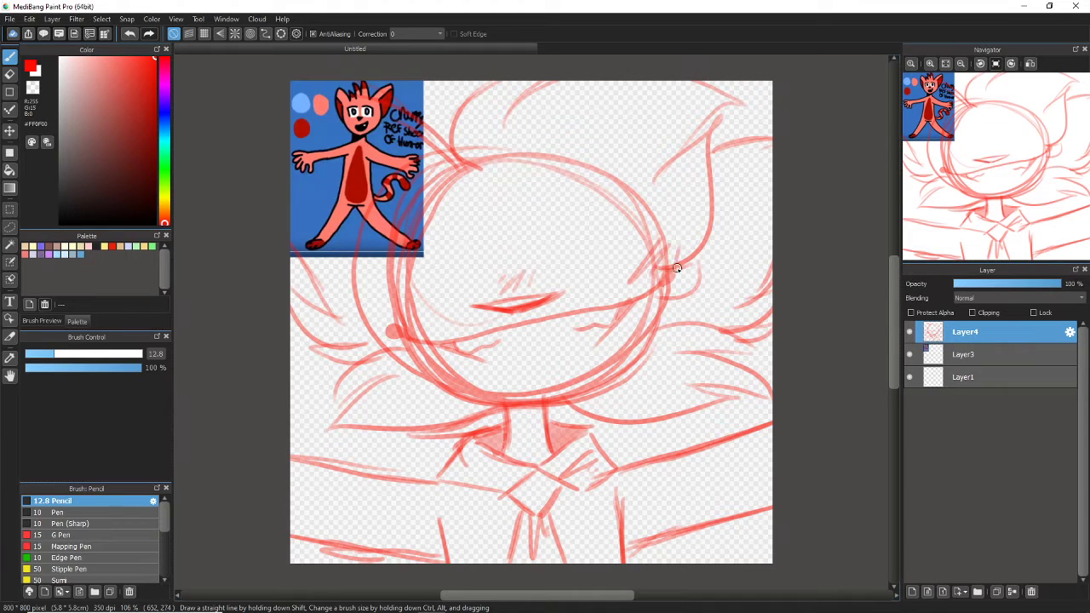
pyautogui.moveTo(372, 314)
pyautogui.mouseDown()
pyautogui.moveTo(383, 334)
pyautogui.moveTo(398, 296)
pyautogui.mouseUp()
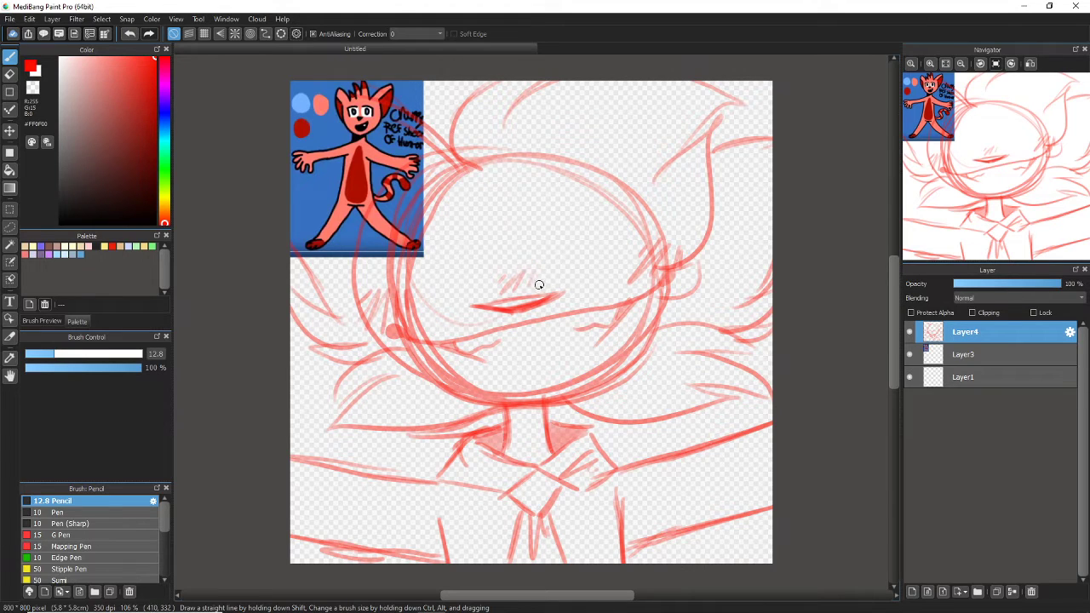
pyautogui.moveTo(539, 284)
pyautogui.mouseDown()
pyautogui.moveTo(529, 206)
pyautogui.moveTo(594, 164)
pyautogui.moveTo(581, 170)
pyautogui.moveTo(668, 249)
pyautogui.moveTo(604, 280)
pyautogui.mouseUp()
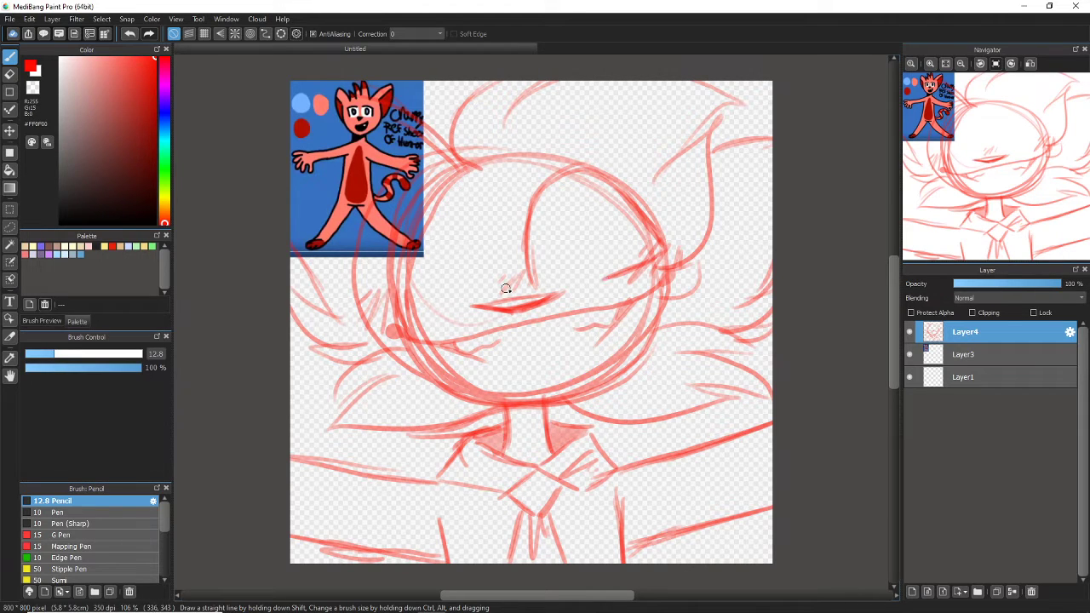
pyautogui.moveTo(506, 289)
pyautogui.mouseDown()
pyautogui.moveTo(495, 198)
pyautogui.moveTo(462, 176)
pyautogui.moveTo(497, 195)
pyautogui.moveTo(422, 231)
pyautogui.moveTo(397, 274)
pyautogui.moveTo(407, 289)
pyautogui.moveTo(464, 295)
pyautogui.mouseUp()
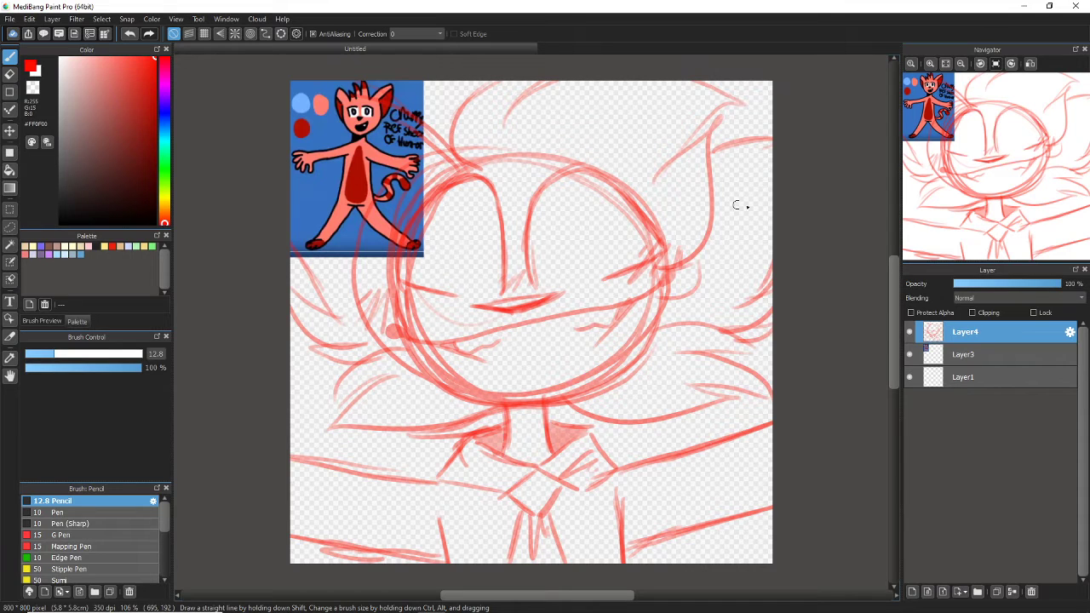
# - Sketch a tall hatched oval pupil in each eye and shade the neck just under the chin
pyautogui.moveTo(501, 238)
pyautogui.mouseDown()
pyautogui.moveTo(482, 211)
pyautogui.moveTo(487, 272)
pyautogui.moveTo(473, 208)
pyautogui.moveTo(497, 259)
pyautogui.mouseUp()
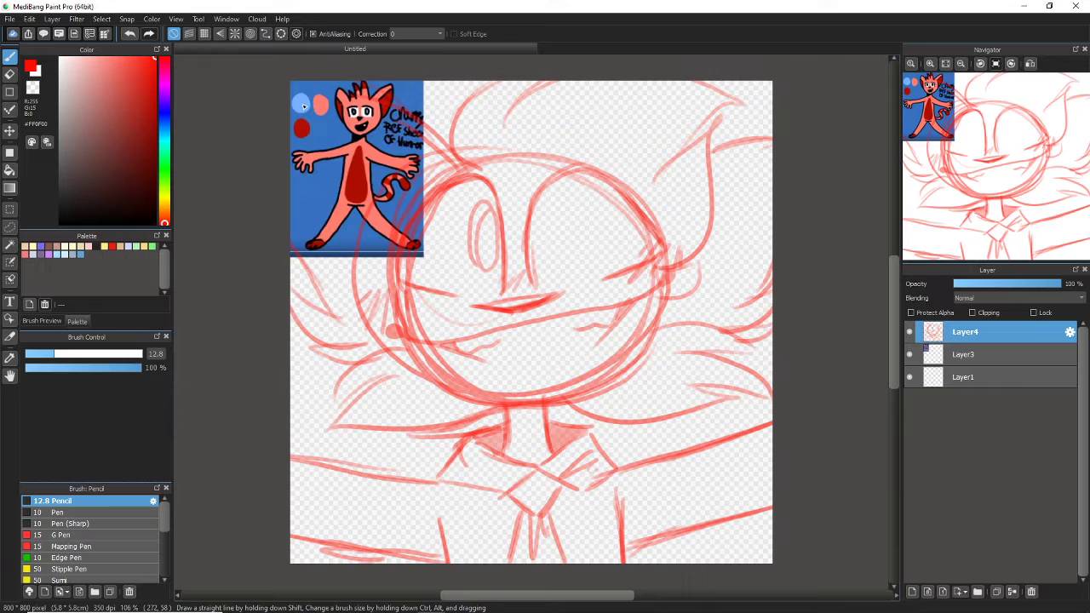
pyautogui.click(129, 34)
pyautogui.moveTo(497, 218)
pyautogui.mouseDown()
pyautogui.moveTo(475, 270)
pyautogui.moveTo(499, 204)
pyautogui.moveTo(473, 283)
pyautogui.moveTo(504, 235)
pyautogui.moveTo(532, 274)
pyautogui.moveTo(554, 210)
pyautogui.moveTo(531, 277)
pyautogui.moveTo(537, 204)
pyautogui.mouseUp()
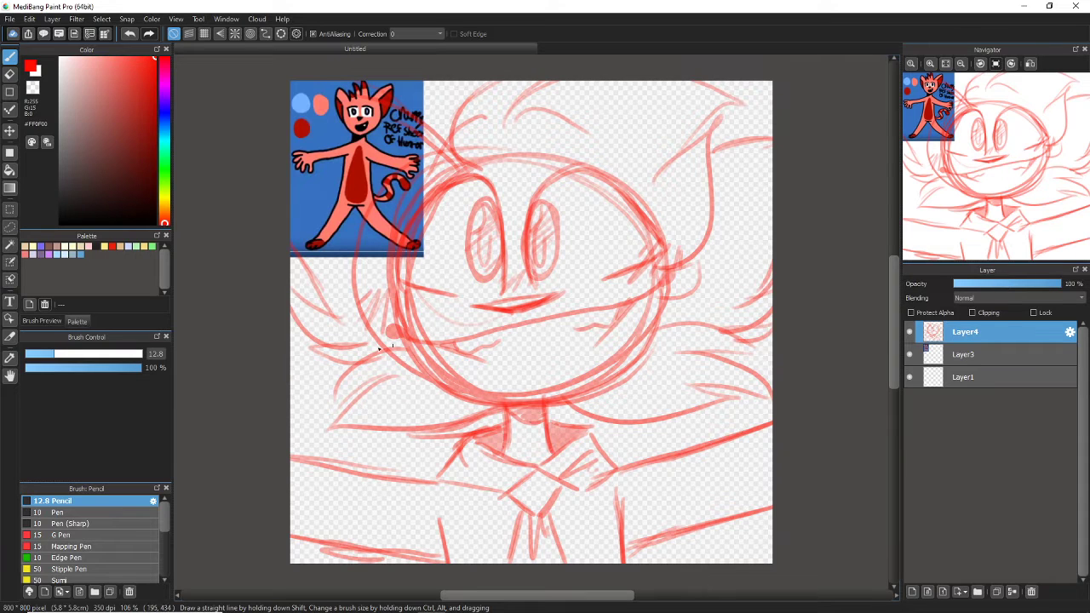
# - Erase both torso sides with a size 173 eraser and redraw them farther apart, joined to the lower arm lines
pyautogui.press('e')
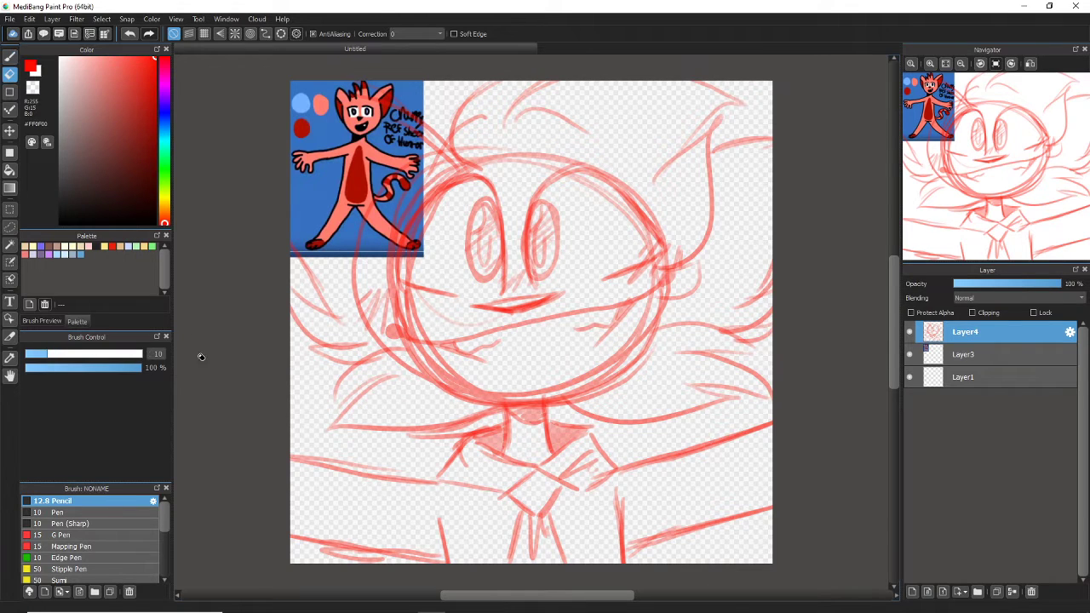
pyautogui.click(147, 353)
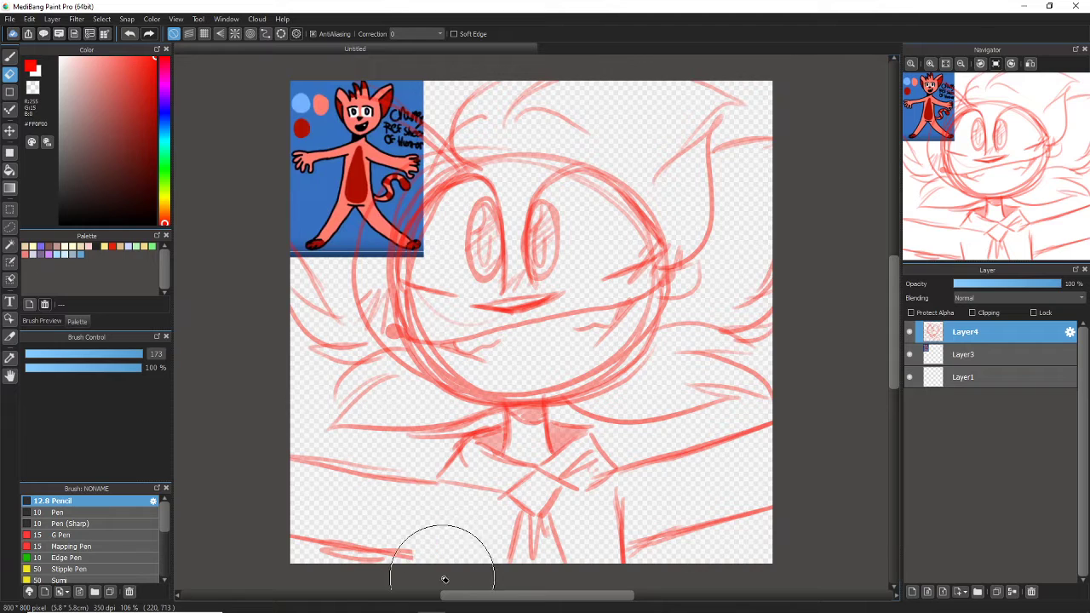
pyautogui.moveTo(552, 543)
pyautogui.mouseDown()
pyautogui.moveTo(658, 563)
pyautogui.moveTo(613, 485)
pyautogui.mouseUp()
pyautogui.press('b')
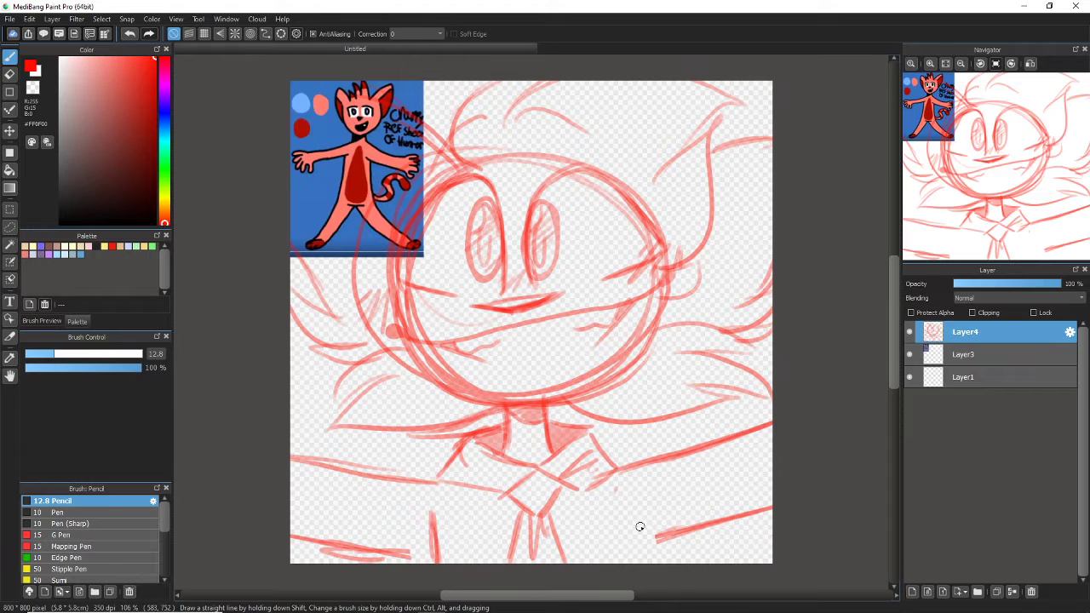
pyautogui.moveTo(646, 568); pyautogui.dragTo(641, 508)
pyautogui.moveTo(681, 539); pyautogui.dragTo(759, 515)
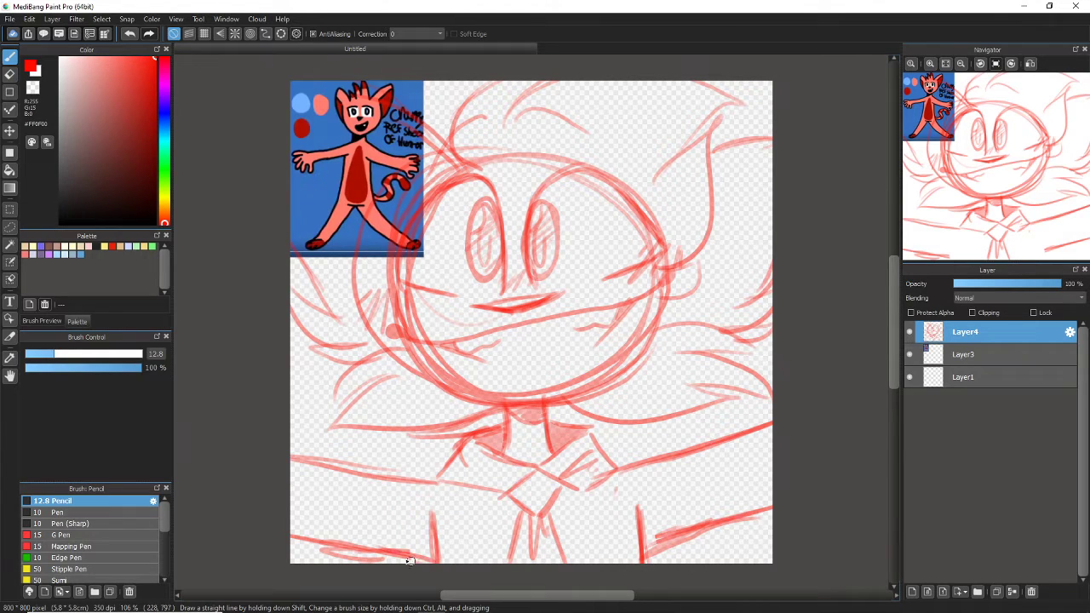
# - Lower the sketch layer's opacity to 44% and add a new layer above it
pyautogui.click(1001, 284)
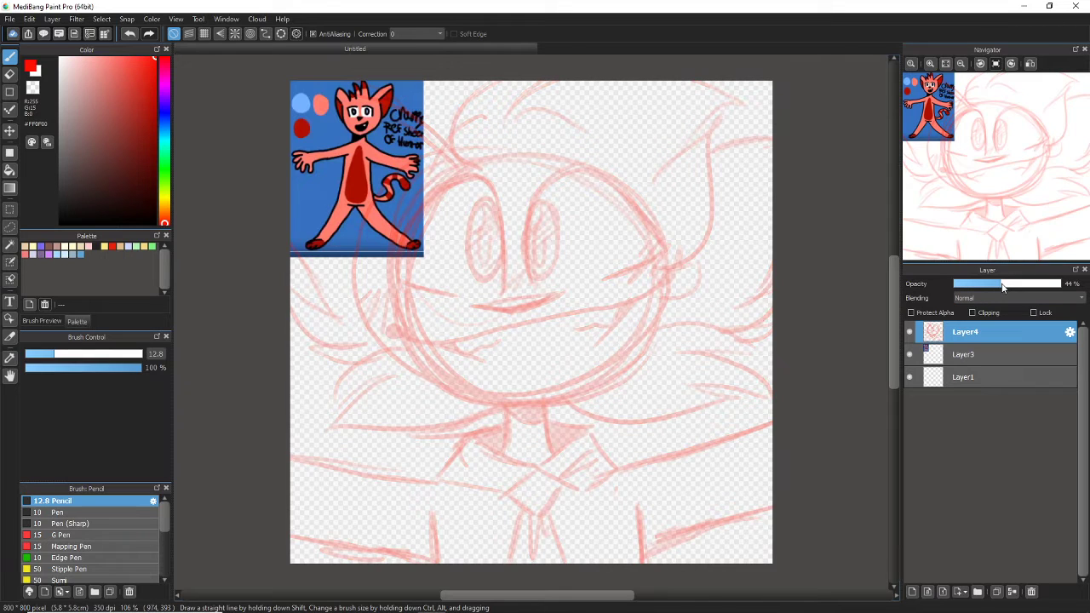
pyautogui.click(911, 591)
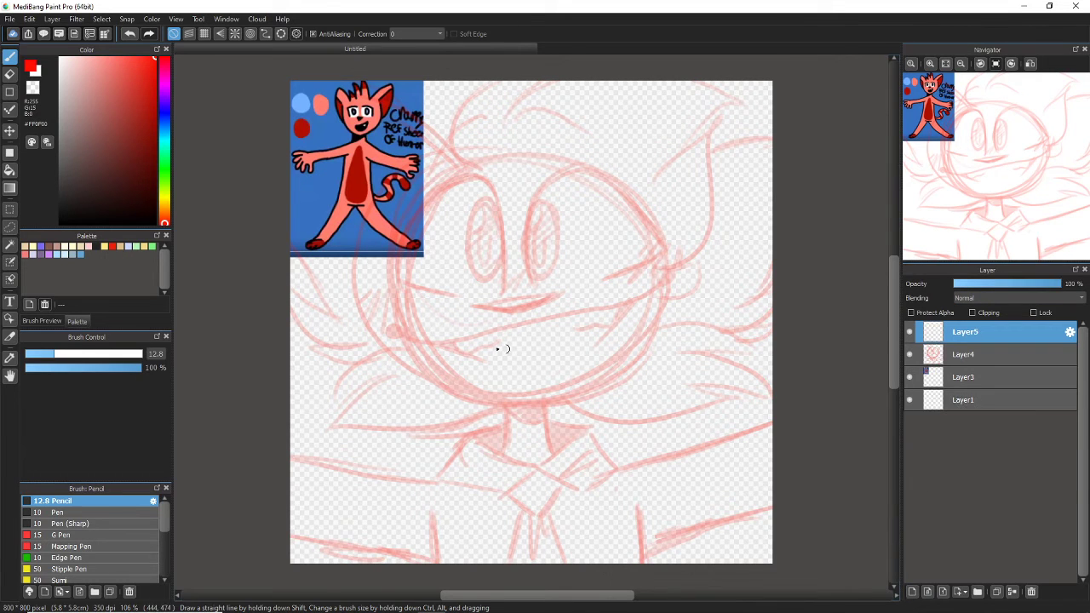
pyautogui.click(348, 602)
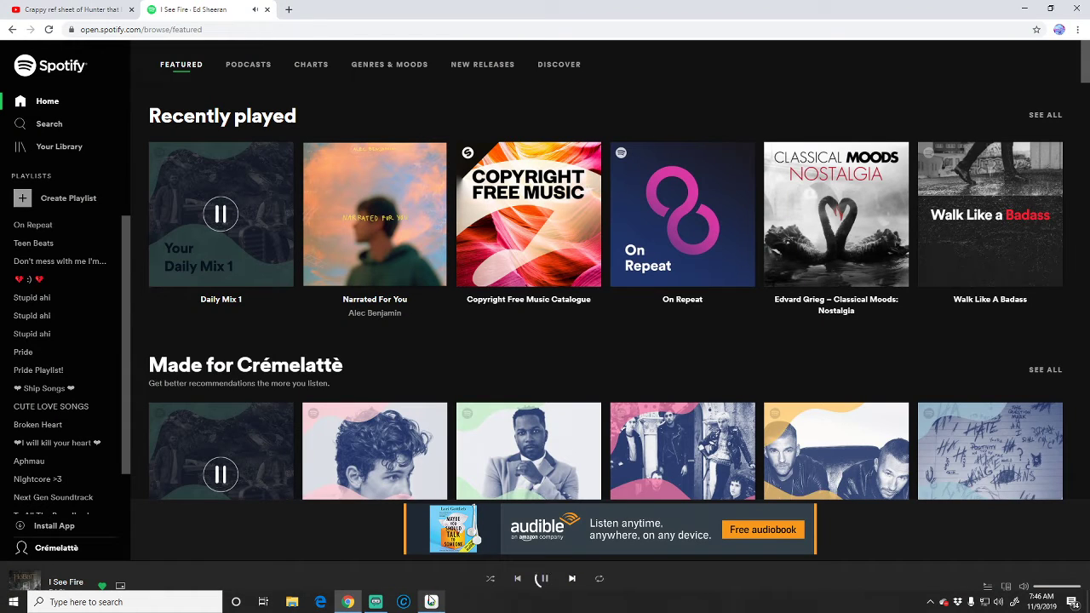
pyautogui.click(432, 602)
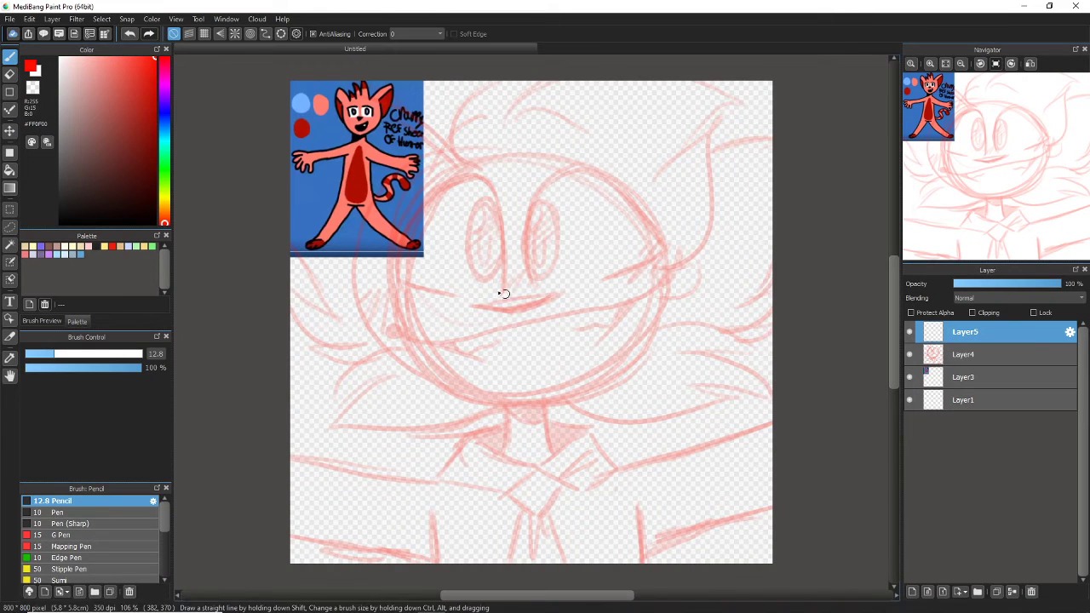
# - Handwrite "I love this song uwu" across the new layer and erase it
pyautogui.moveTo(390, 316)
pyautogui.mouseDown()
pyautogui.moveTo(404, 377)
pyautogui.moveTo(466, 341)
pyautogui.moveTo(463, 327)
pyautogui.moveTo(492, 340)
pyautogui.moveTo(632, 346)
pyautogui.mouseUp()
pyautogui.moveTo(492, 395)
pyautogui.mouseDown()
pyautogui.moveTo(526, 428)
pyautogui.moveTo(586, 419)
pyautogui.moveTo(597, 464)
pyautogui.moveTo(629, 389)
pyautogui.moveTo(706, 366)
pyautogui.mouseUp()
pyautogui.press('e')
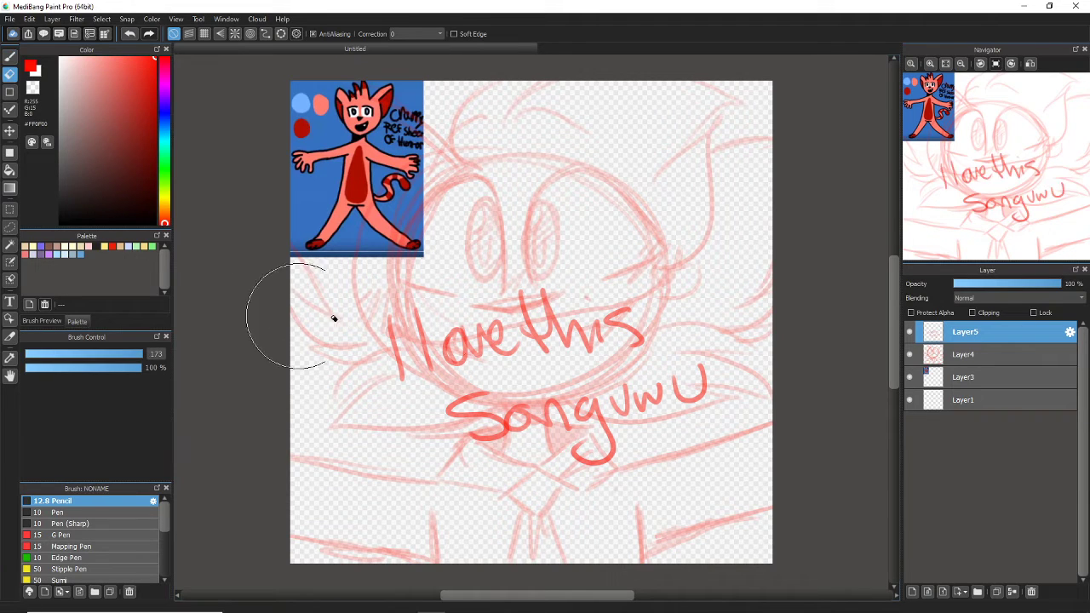
pyautogui.moveTo(358, 335)
pyautogui.mouseDown()
pyautogui.moveTo(352, 383)
pyautogui.moveTo(443, 452)
pyautogui.moveTo(436, 428)
pyautogui.mouseUp()
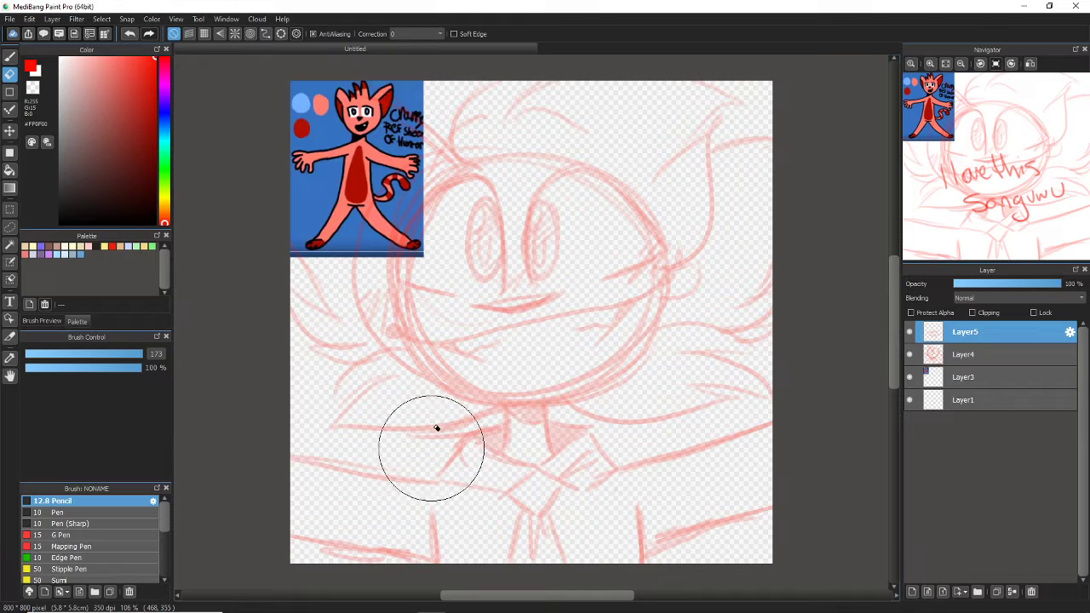
# - Switch to the Pen brush in black and set its stroke correction to 25
pyautogui.press('b')
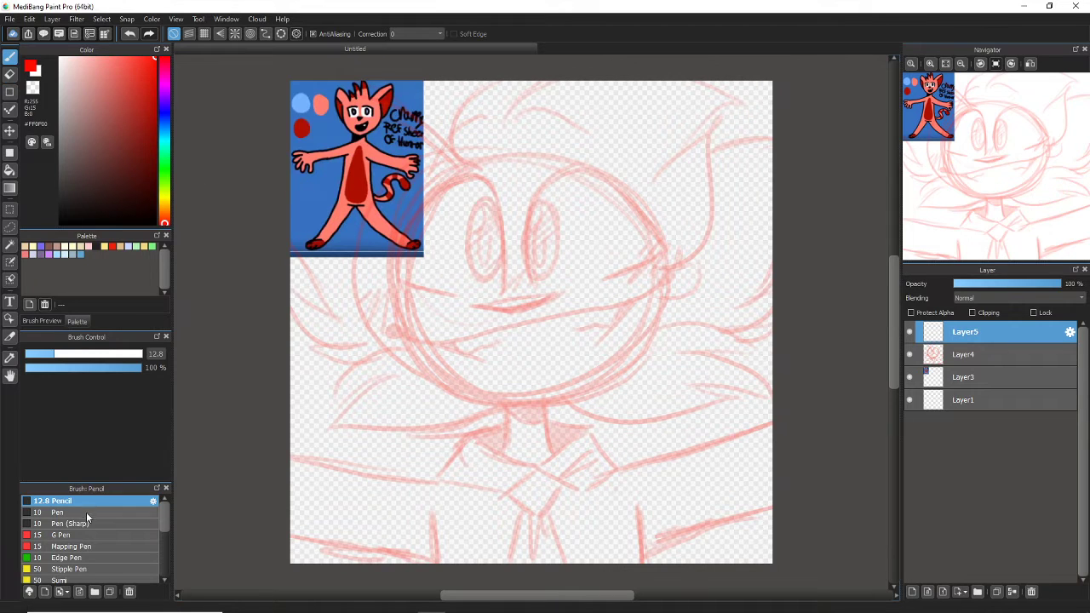
pyautogui.click(86, 512)
pyautogui.click(80, 250)
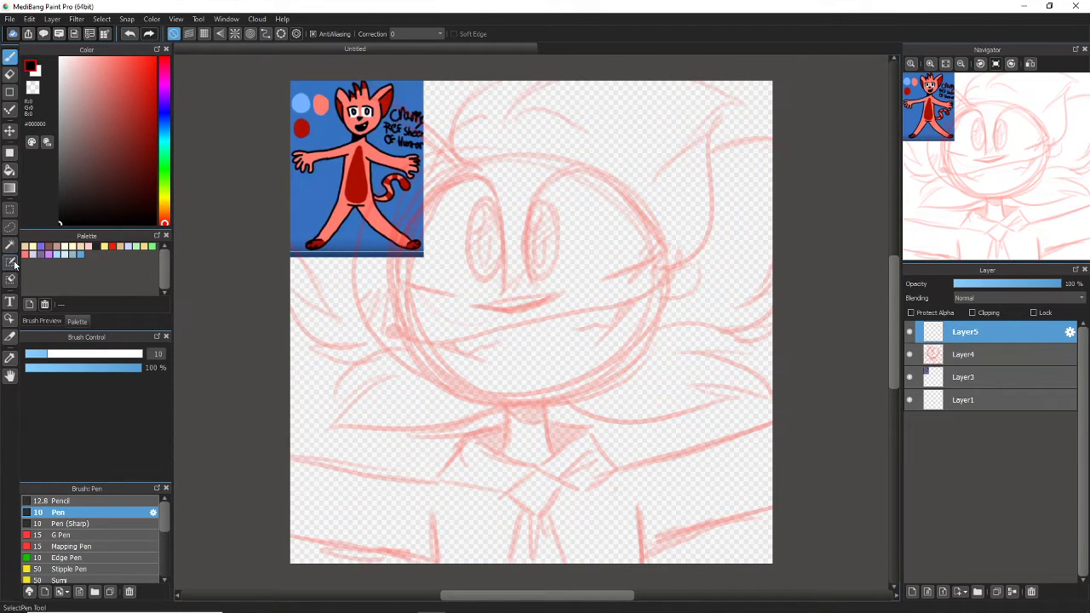
pyautogui.click(425, 34)
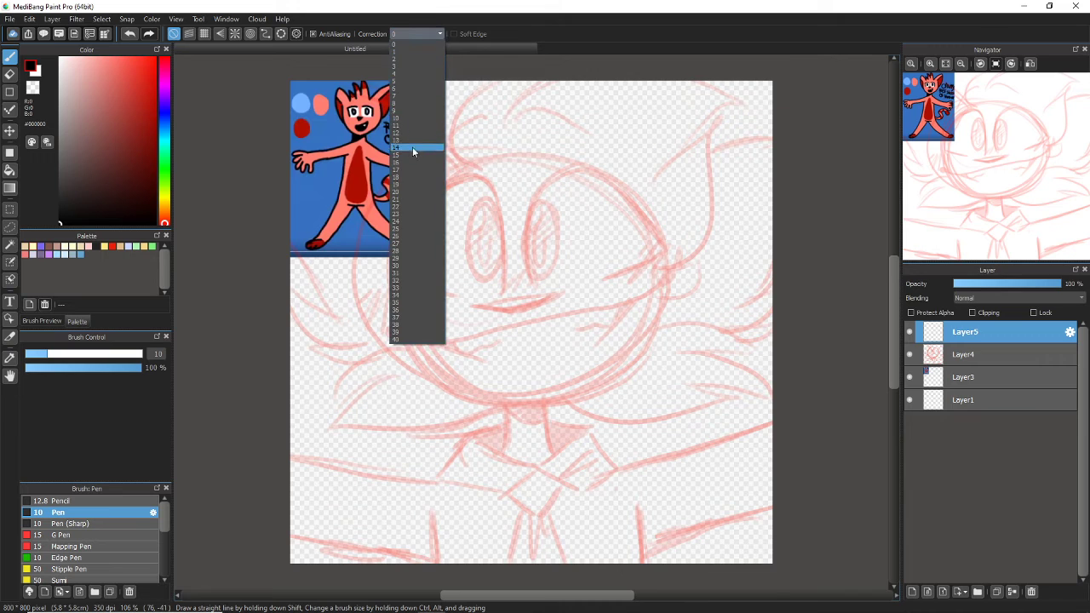
pyautogui.click(409, 230)
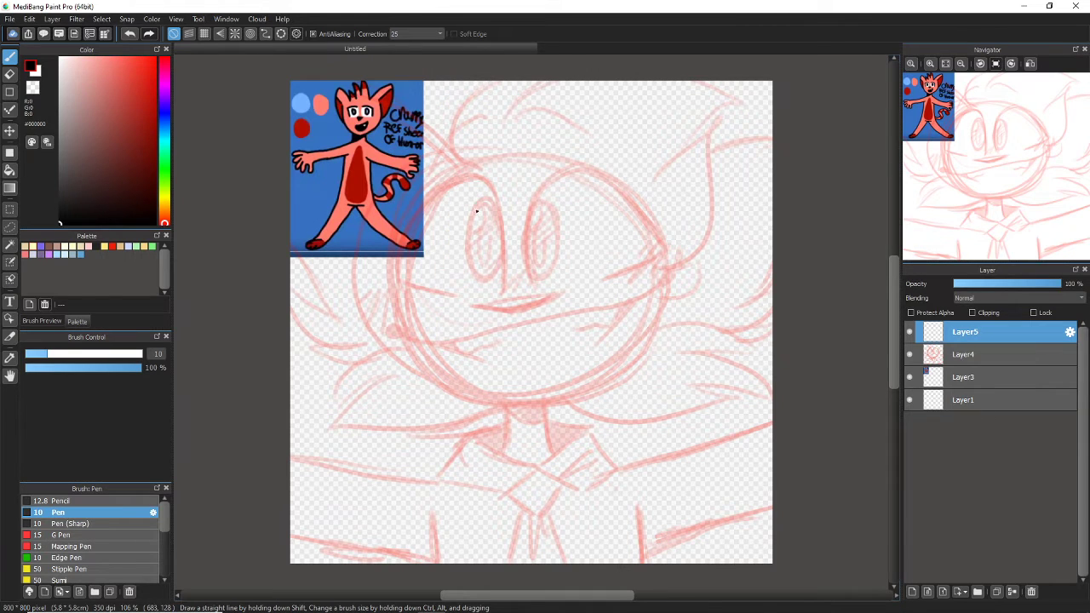
pyautogui.moveTo(65, 356); pyautogui.dragTo(94, 356)
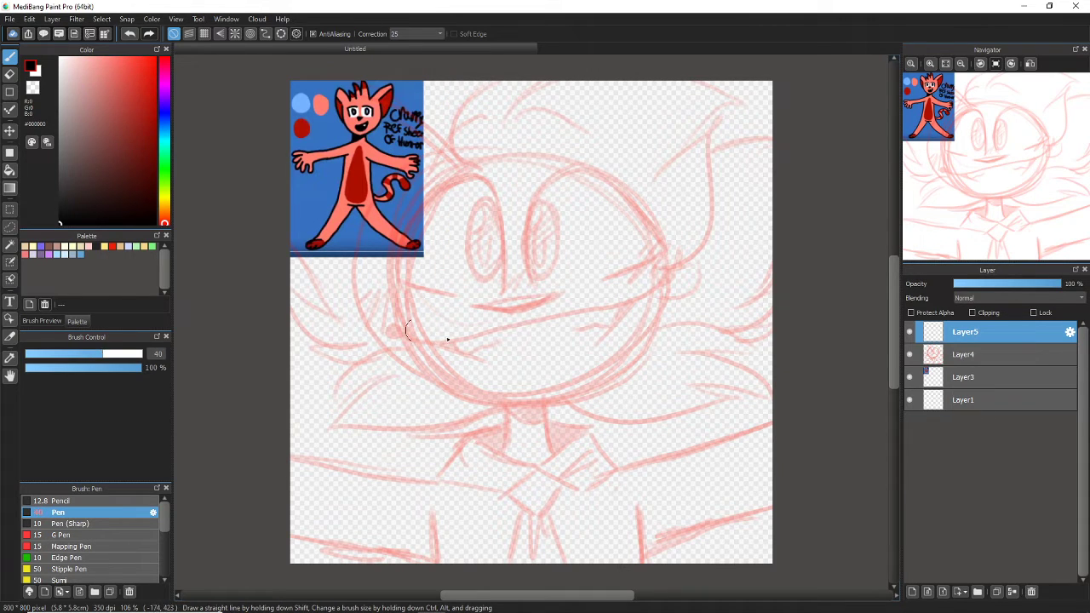
pyautogui.moveTo(409, 352)
pyautogui.mouseDown()
pyautogui.moveTo(348, 370)
pyautogui.moveTo(344, 401)
pyautogui.moveTo(414, 371)
pyautogui.moveTo(355, 397)
pyautogui.moveTo(338, 420)
pyautogui.moveTo(416, 399)
pyautogui.moveTo(370, 414)
pyautogui.moveTo(520, 405)
pyautogui.mouseUp()
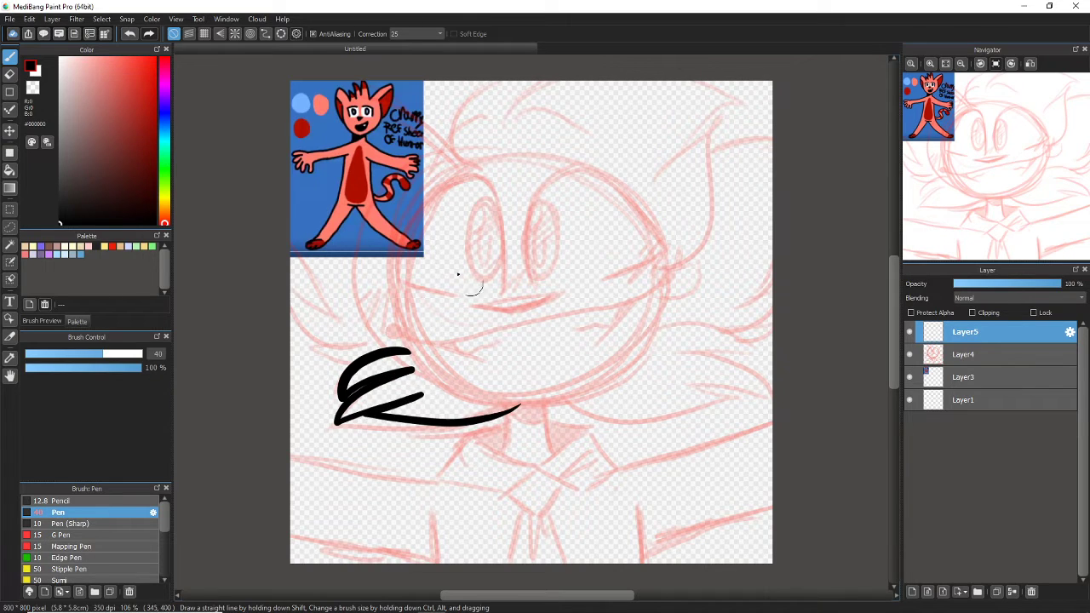
pyautogui.hotkey('ctrl', 'z')
pyautogui.hotkey('ctrl', 'z')
pyautogui.hotkey('ctrl', 'z')
pyautogui.hotkey('ctrl', 'z')
# - Set the pen size to 16 and ink the left cheek's fur spikes with the lower edge running toward the chin
pyautogui.moveTo(83, 360); pyautogui.dragTo(64, 362)
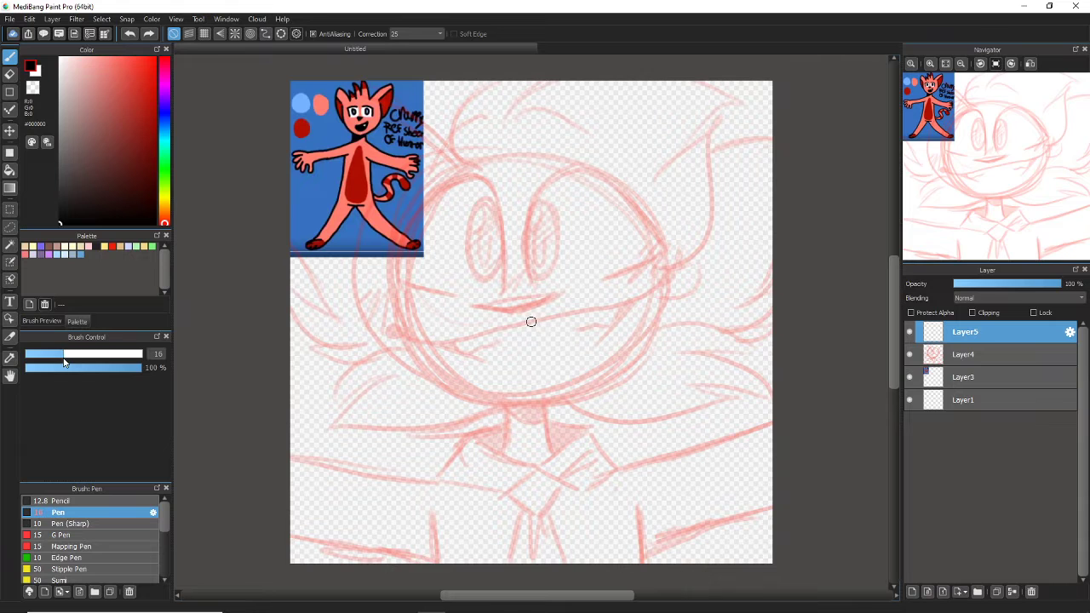
pyautogui.click(932, 64)
pyautogui.click(933, 64)
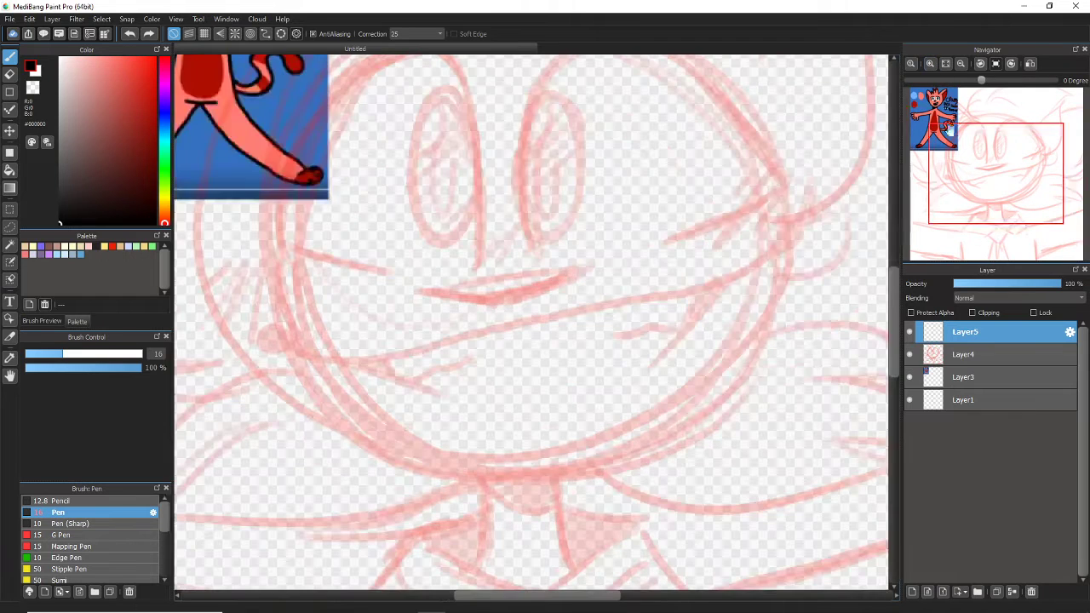
pyautogui.moveTo(990, 179); pyautogui.dragTo(960, 181)
pyautogui.moveTo(482, 286)
pyautogui.mouseDown()
pyautogui.moveTo(362, 354)
pyautogui.moveTo(378, 370)
pyautogui.moveTo(477, 325)
pyautogui.moveTo(378, 382)
pyautogui.moveTo(348, 431)
pyautogui.mouseUp()
pyautogui.moveTo(469, 382); pyautogui.dragTo(367, 419)
pyautogui.moveTo(345, 429)
pyautogui.mouseDown()
pyautogui.moveTo(486, 440)
pyautogui.moveTo(664, 398)
pyautogui.mouseUp()
# - Ink the right cheek's fur spikes and their lower edge, joining it to the left side's line under the chin
pyautogui.moveTo(979, 183); pyautogui.dragTo(1035, 188)
pyautogui.moveTo(467, 277)
pyautogui.mouseDown()
pyautogui.moveTo(619, 266)
pyautogui.moveTo(657, 323)
pyautogui.moveTo(561, 298)
pyautogui.moveTo(502, 304)
pyautogui.mouseUp()
pyautogui.moveTo(600, 318); pyautogui.dragTo(677, 450)
pyautogui.moveTo(568, 393)
pyautogui.mouseDown()
pyautogui.moveTo(627, 431)
pyautogui.moveTo(347, 440)
pyautogui.moveTo(271, 408)
pyautogui.moveTo(198, 413)
pyautogui.mouseUp()
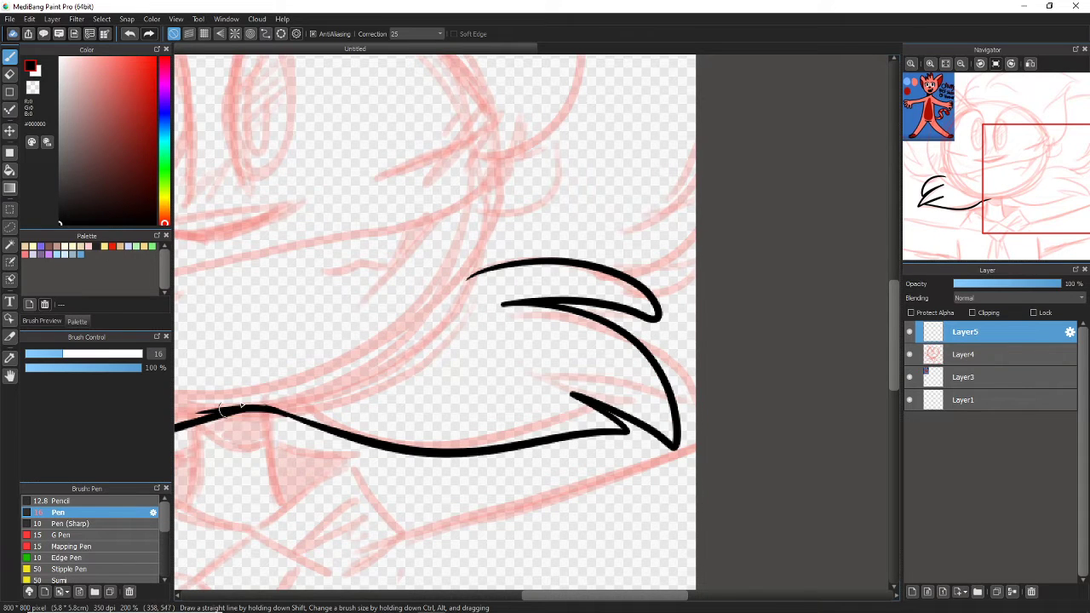
# - Ink the flat triangular nose outline in black and thicken its lower edge into a rounded shape
pyautogui.moveTo(1033, 182); pyautogui.dragTo(989, 162)
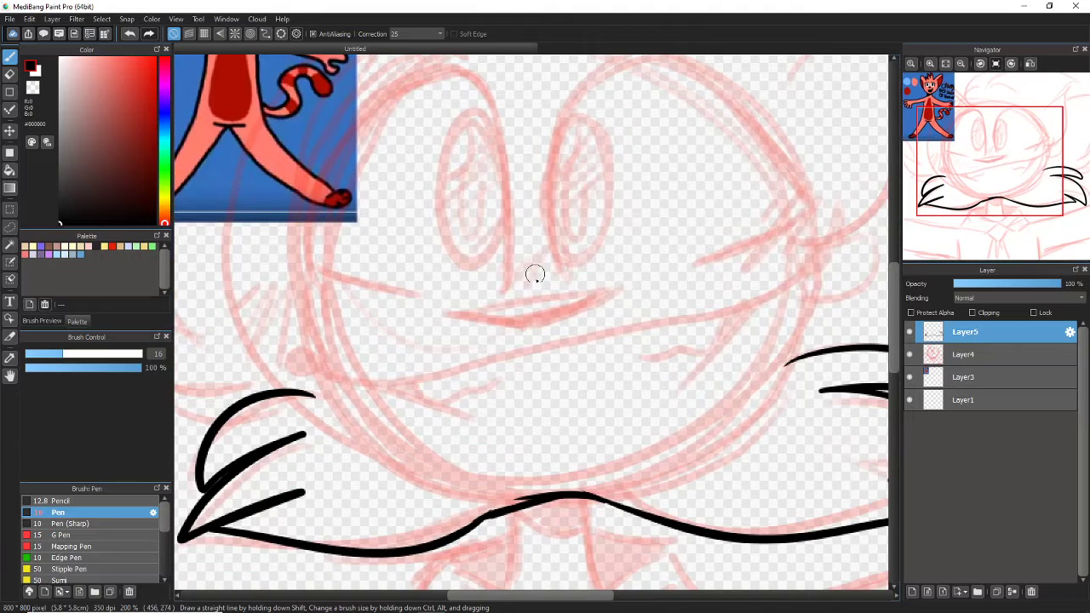
pyautogui.moveTo(527, 325)
pyautogui.mouseDown()
pyautogui.moveTo(470, 313)
pyautogui.moveTo(609, 287)
pyautogui.moveTo(538, 324)
pyautogui.moveTo(496, 320)
pyautogui.moveTo(482, 306)
pyautogui.moveTo(533, 315)
pyautogui.moveTo(606, 292)
pyautogui.mouseUp()
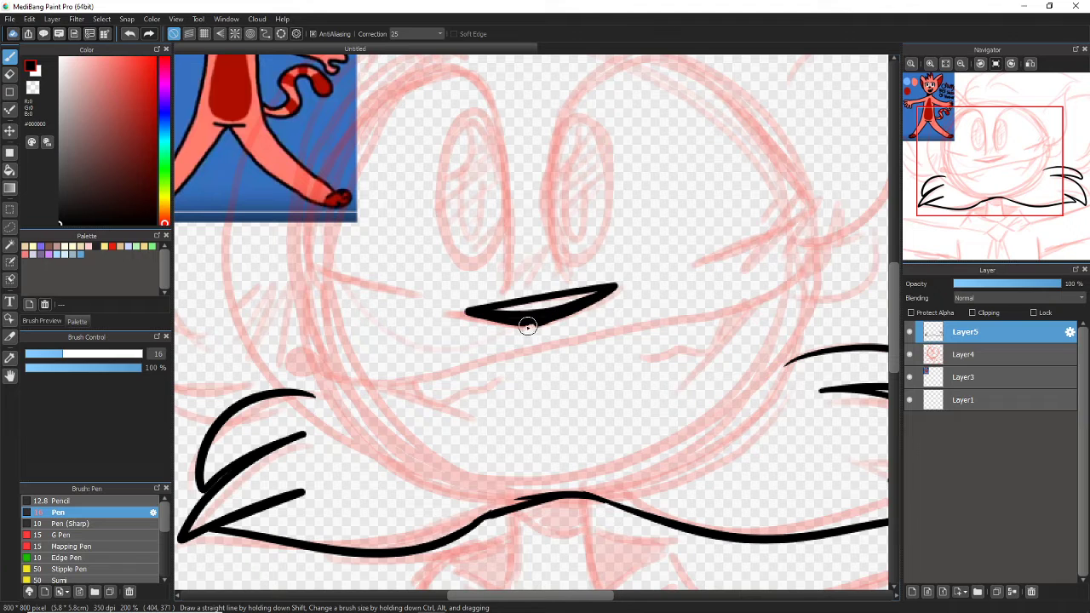
pyautogui.hotkey('ctrl', 'z')
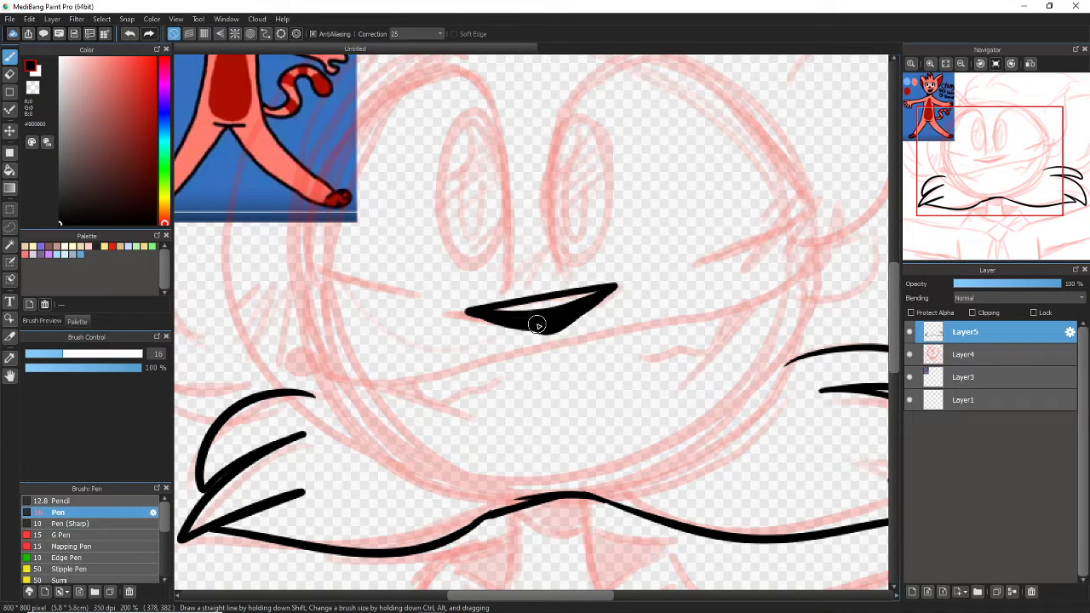
pyautogui.hotkey('ctrl', 'z')
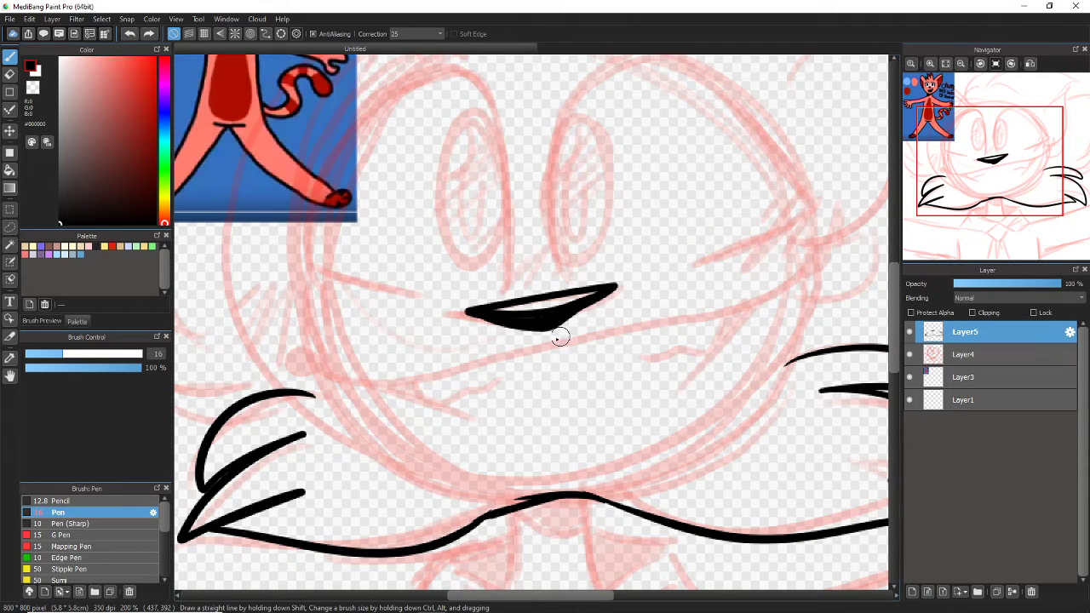
pyautogui.moveTo(553, 327)
pyautogui.mouseDown()
pyautogui.moveTo(617, 290)
pyautogui.moveTo(560, 328)
pyautogui.mouseUp()
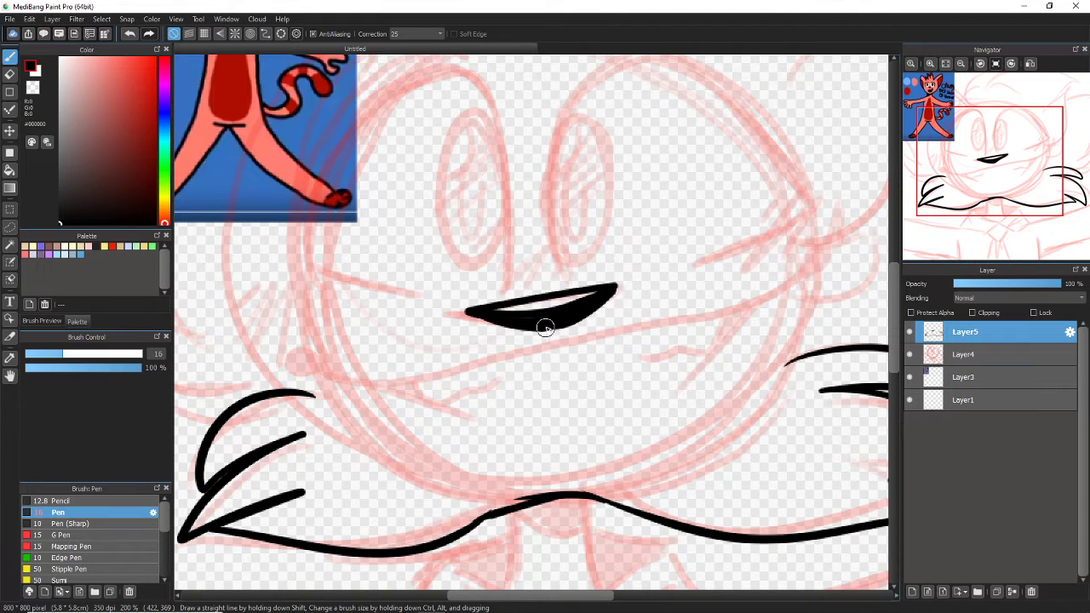
# - Ink the long slanted mouth line in black with a filled oval at each corner
pyautogui.moveTo(317, 373)
pyautogui.mouseDown()
pyautogui.moveTo(419, 374)
pyautogui.moveTo(753, 303)
pyautogui.moveTo(785, 294)
pyautogui.moveTo(821, 248)
pyautogui.moveTo(816, 279)
pyautogui.moveTo(800, 282)
pyautogui.moveTo(815, 255)
pyautogui.mouseUp()
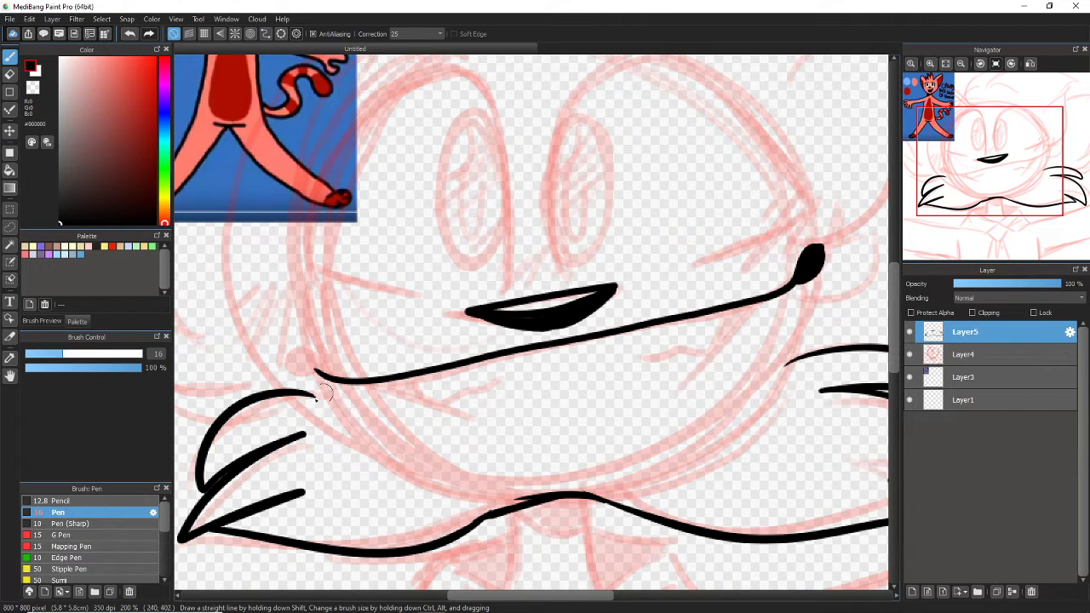
pyautogui.moveTo(315, 375)
pyautogui.mouseDown()
pyautogui.moveTo(287, 367)
pyautogui.moveTo(320, 378)
pyautogui.moveTo(314, 365)
pyautogui.moveTo(298, 358)
pyautogui.moveTo(294, 374)
pyautogui.moveTo(317, 373)
pyautogui.moveTo(299, 363)
pyautogui.moveTo(313, 366)
pyautogui.moveTo(356, 395)
pyautogui.moveTo(467, 435)
pyautogui.mouseUp()
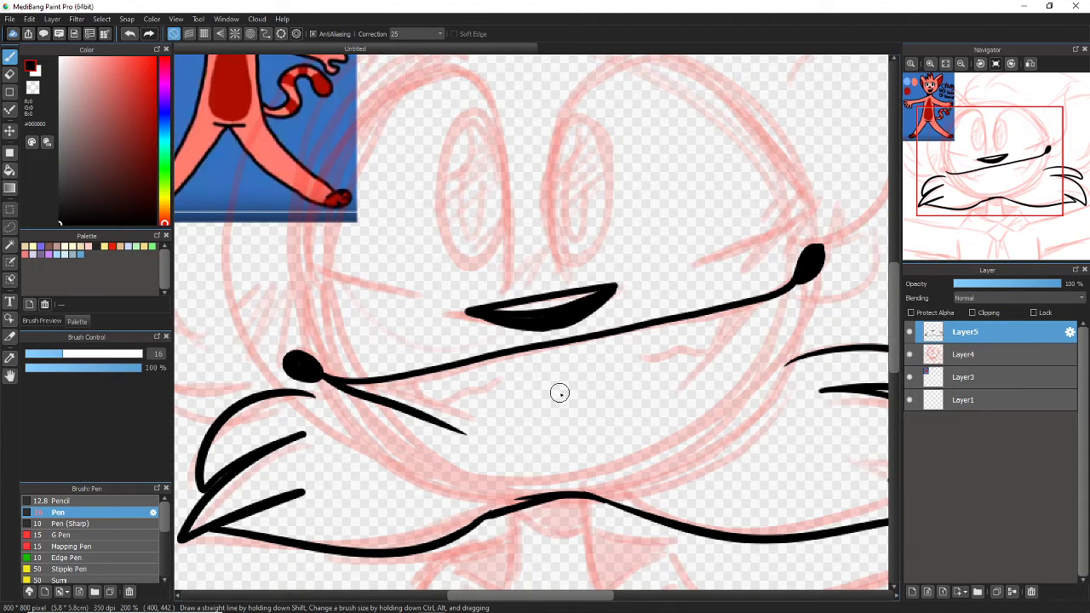
pyautogui.click(129, 33)
# - Ink a short slanted lower-mouth edge and a fang with a small wavy line below each side of the mouth line
pyautogui.moveTo(368, 385); pyautogui.dragTo(460, 423)
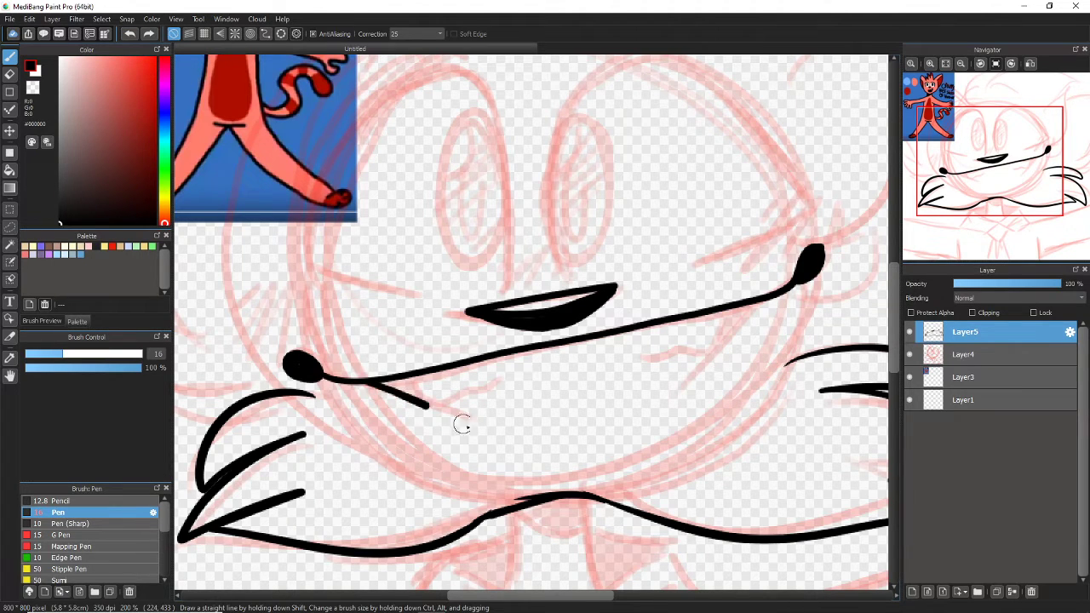
pyautogui.moveTo(408, 375)
pyautogui.mouseDown()
pyautogui.moveTo(433, 407)
pyautogui.moveTo(496, 382)
pyautogui.mouseUp()
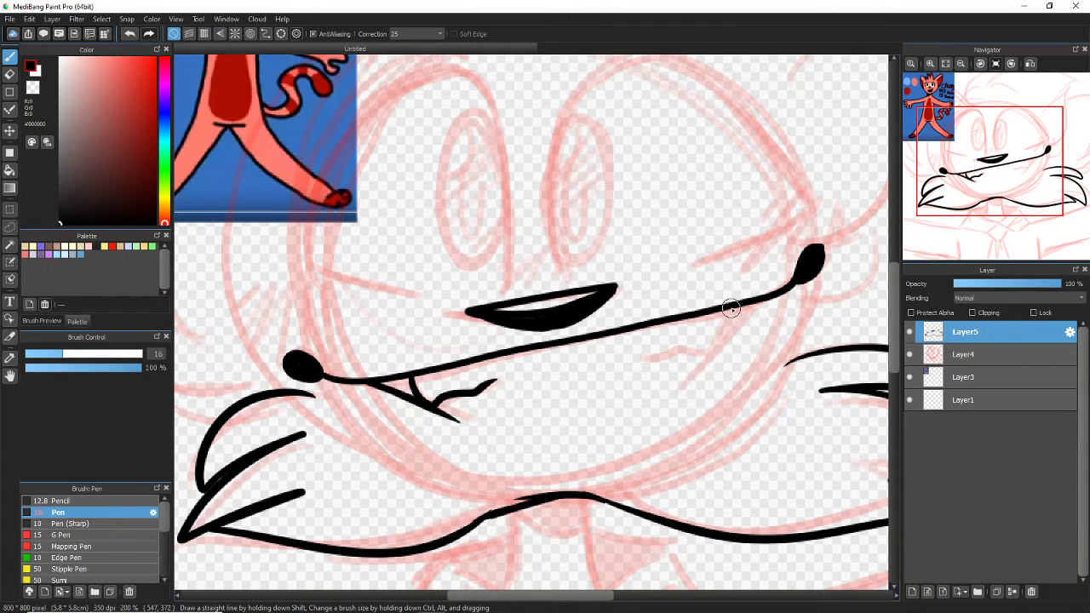
pyautogui.moveTo(726, 310)
pyautogui.mouseDown()
pyautogui.moveTo(714, 349)
pyautogui.moveTo(656, 345)
pyautogui.mouseUp()
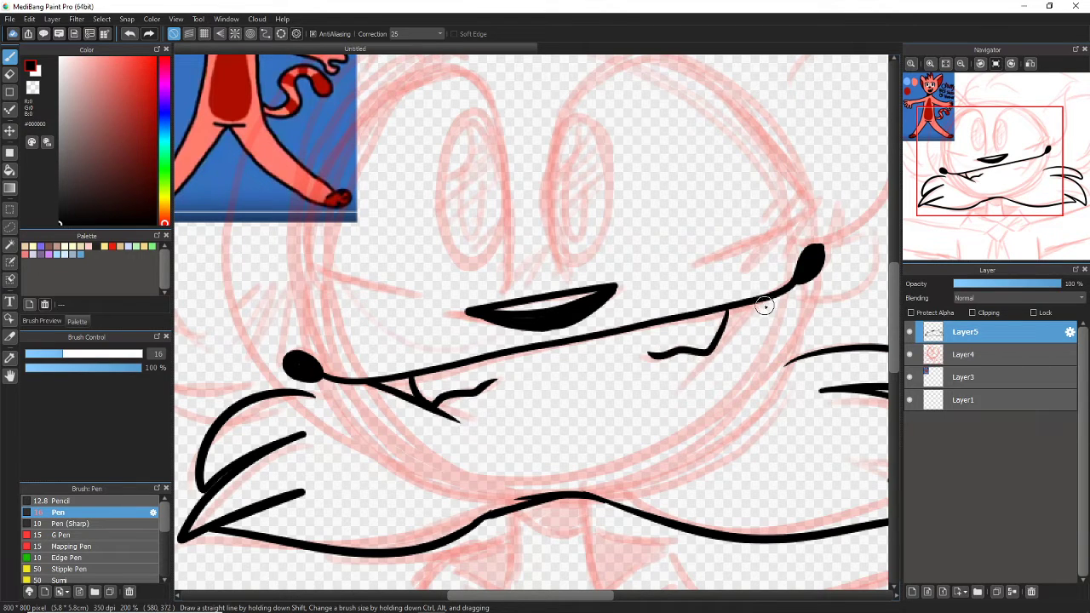
pyautogui.moveTo(752, 309); pyautogui.dragTo(686, 379)
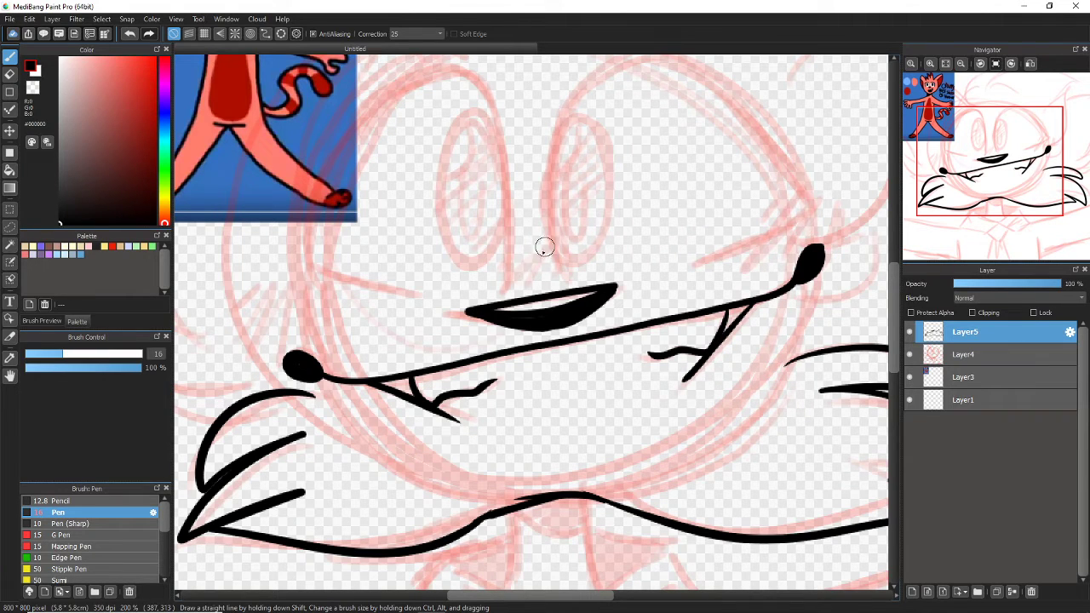
# - Ink short hatch marks above the nose and the large domed outlines of both eyes with short lower lids
pyautogui.moveTo(544, 247)
pyautogui.mouseDown()
pyautogui.moveTo(514, 278)
pyautogui.moveTo(530, 281)
pyautogui.mouseUp()
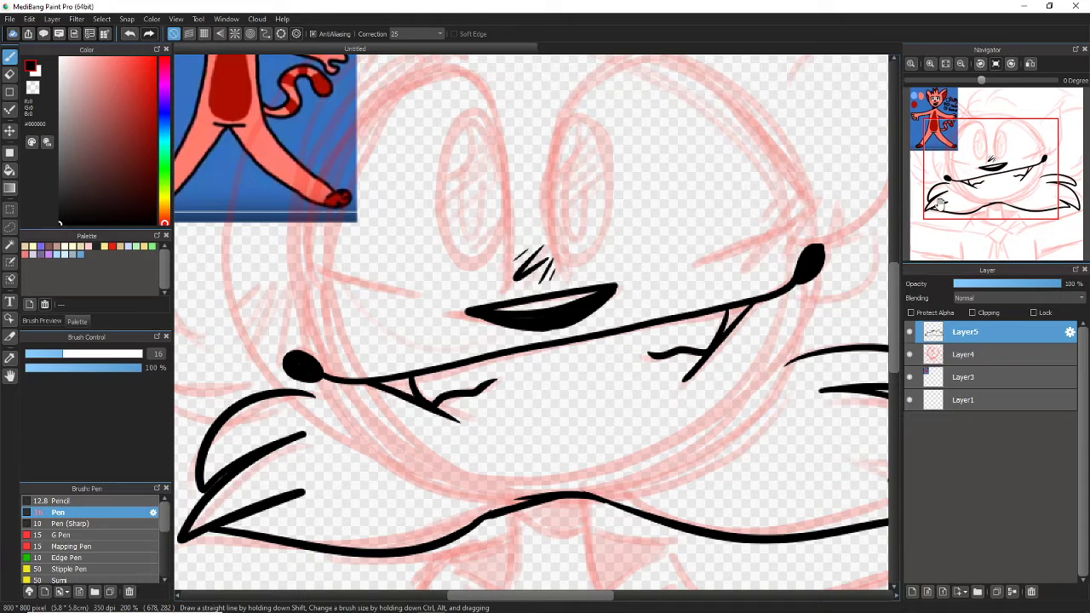
pyautogui.moveTo(1019, 180); pyautogui.dragTo(1021, 154)
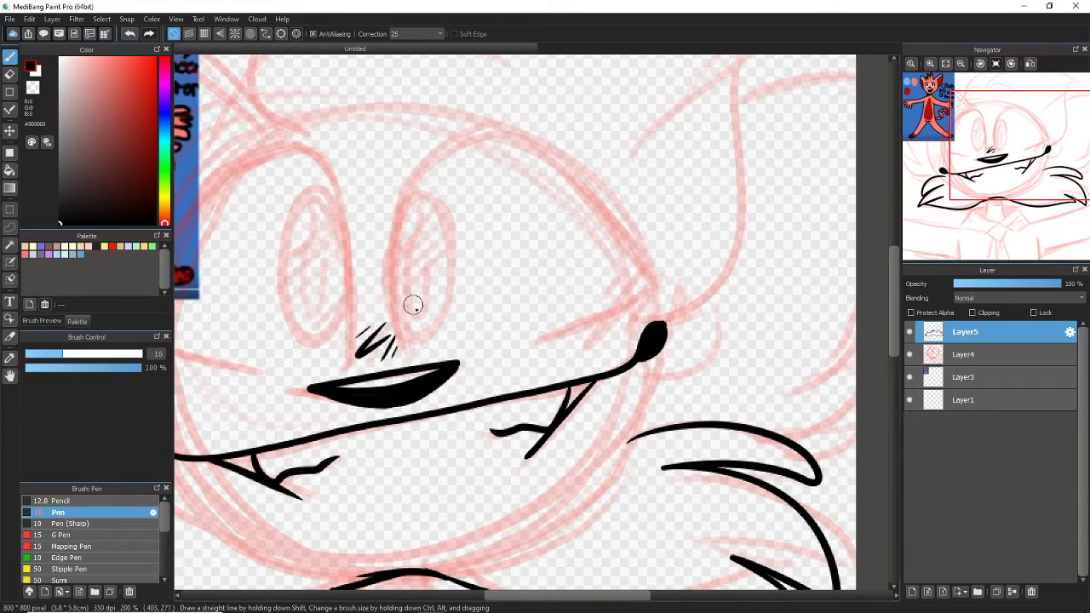
pyautogui.moveTo(406, 354)
pyautogui.mouseDown()
pyautogui.moveTo(385, 269)
pyautogui.moveTo(396, 209)
pyautogui.moveTo(415, 170)
pyautogui.moveTo(445, 149)
pyautogui.moveTo(492, 141)
pyautogui.moveTo(547, 160)
pyautogui.moveTo(596, 199)
pyautogui.moveTo(655, 293)
pyautogui.moveTo(541, 334)
pyautogui.mouseUp()
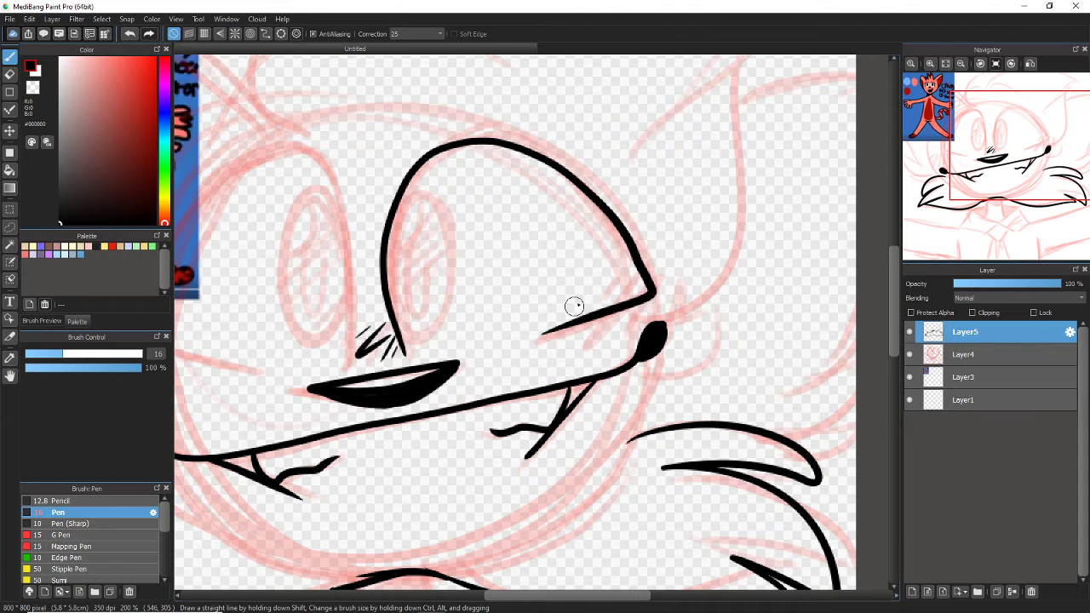
pyautogui.moveTo(1028, 157); pyautogui.dragTo(1005, 149)
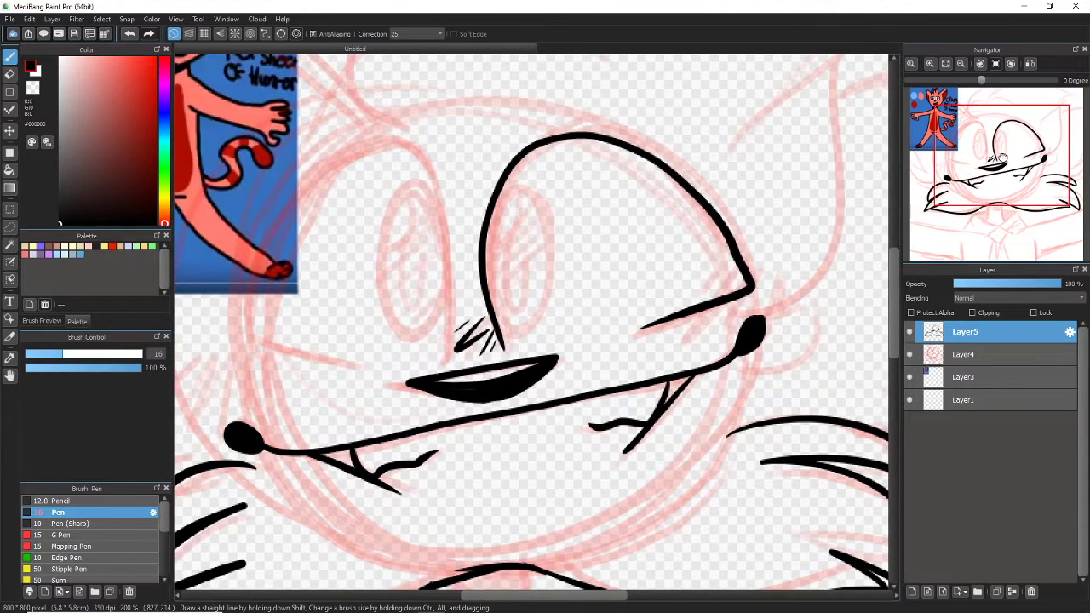
pyautogui.moveTo(440, 355)
pyautogui.mouseDown()
pyautogui.moveTo(447, 251)
pyautogui.moveTo(432, 206)
pyautogui.moveTo(404, 174)
pyautogui.moveTo(360, 161)
pyautogui.moveTo(313, 173)
pyautogui.moveTo(278, 213)
pyautogui.moveTo(252, 312)
pyautogui.moveTo(280, 349)
pyautogui.moveTo(357, 362)
pyautogui.mouseUp()
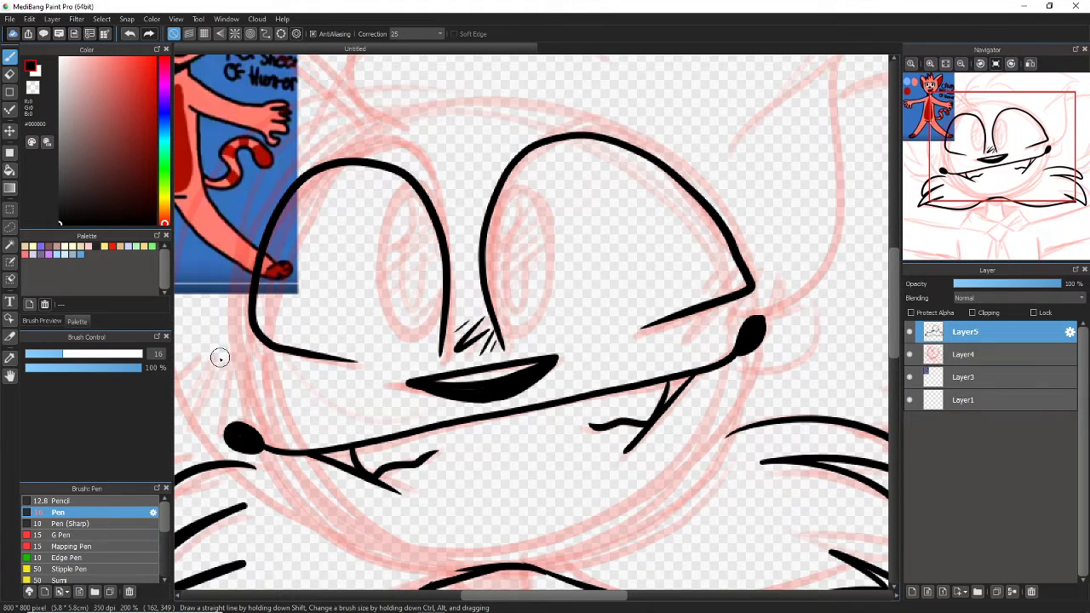
# - Ink short slanted hatch marks across both cheeks beside the mouth corners
pyautogui.moveTo(240, 350)
pyautogui.mouseDown()
pyautogui.moveTo(192, 368)
pyautogui.moveTo(197, 388)
pyautogui.mouseUp()
pyautogui.moveTo(267, 365); pyautogui.dragTo(230, 379)
pyautogui.moveTo(210, 341); pyautogui.dragTo(197, 349)
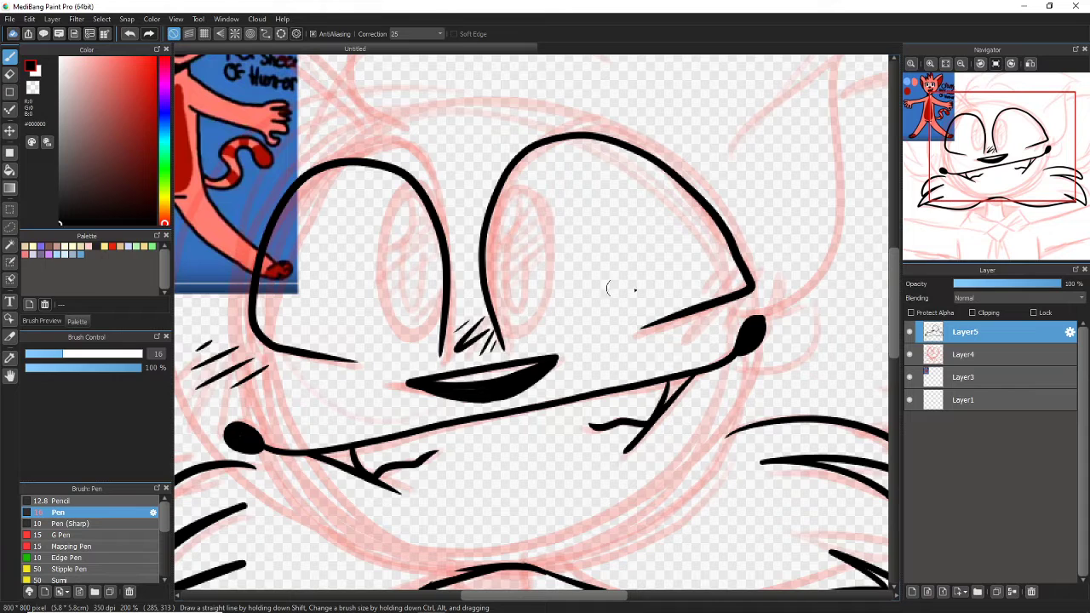
pyautogui.moveTo(785, 293)
pyautogui.mouseDown()
pyautogui.moveTo(713, 329)
pyautogui.moveTo(771, 313)
pyautogui.moveTo(784, 333)
pyautogui.moveTo(806, 332)
pyautogui.mouseUp()
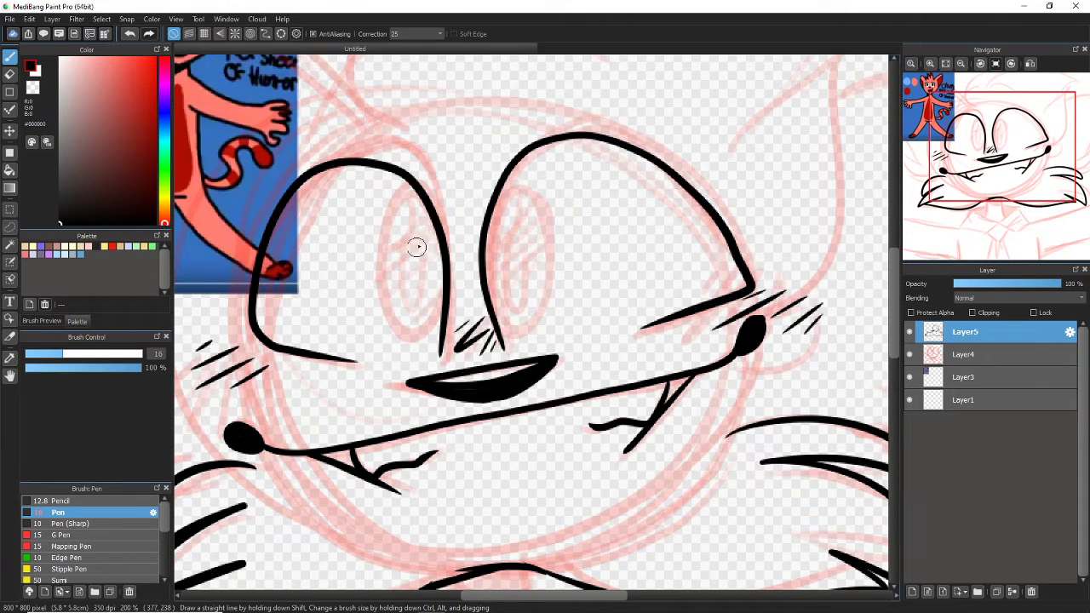
# - Ink a tall oval pupil inside the left eye, undoing the first attempt
pyautogui.moveTo(417, 247)
pyautogui.mouseDown()
pyautogui.moveTo(411, 197)
pyautogui.moveTo(390, 204)
pyautogui.moveTo(371, 259)
pyautogui.moveTo(367, 318)
pyautogui.moveTo(394, 349)
pyautogui.moveTo(416, 337)
pyautogui.moveTo(434, 302)
pyautogui.moveTo(428, 231)
pyautogui.mouseUp()
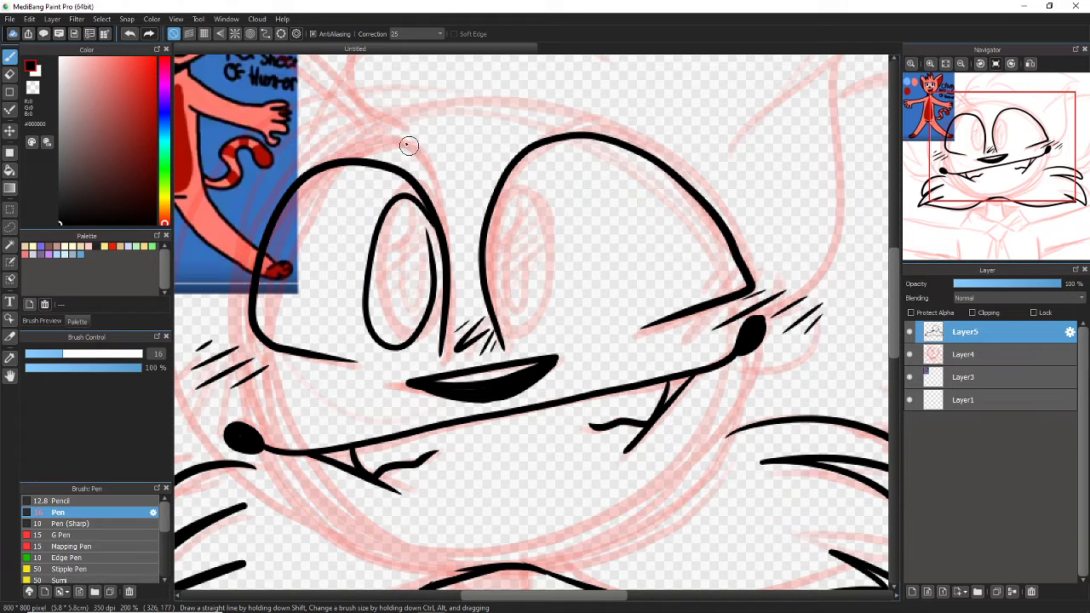
pyautogui.click(129, 34)
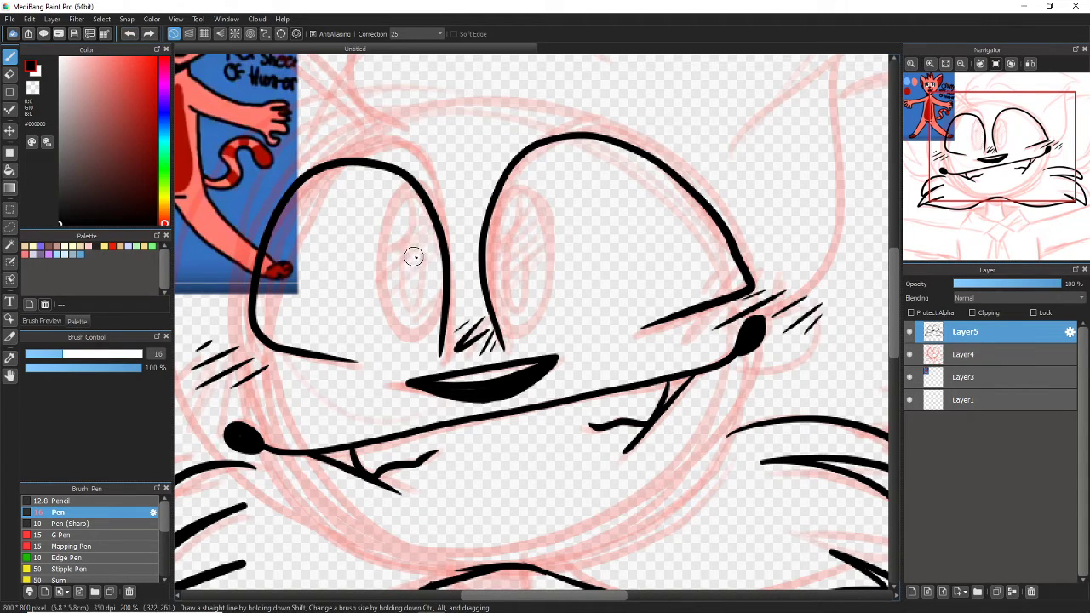
pyautogui.moveTo(414, 253)
pyautogui.mouseDown()
pyautogui.moveTo(384, 204)
pyautogui.moveTo(341, 284)
pyautogui.moveTo(387, 339)
pyautogui.moveTo(411, 287)
pyautogui.moveTo(389, 199)
pyautogui.mouseUp()
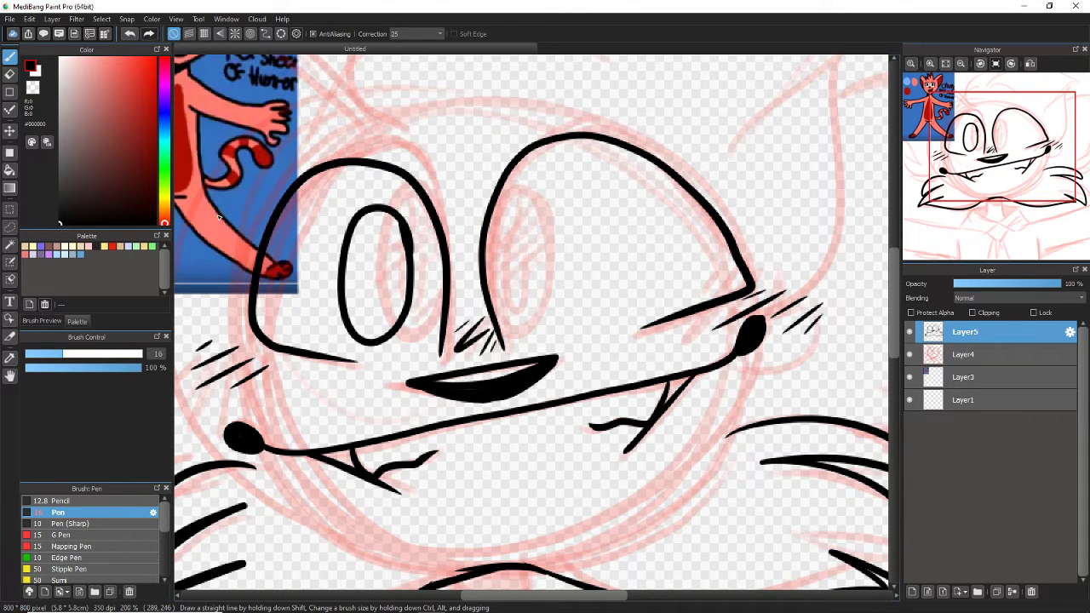
# - Lasso the left pupil and shift it about 27 px right and 8 px up against the eye's inner edge
pyautogui.press('m')
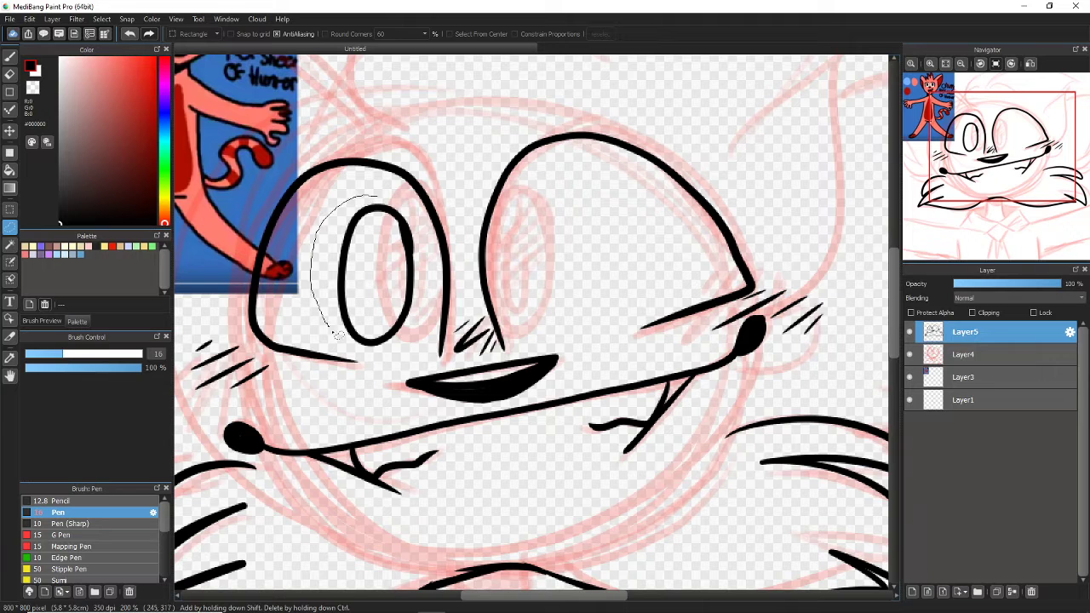
pyautogui.moveTo(373, 195); pyautogui.dragTo(372, 196)
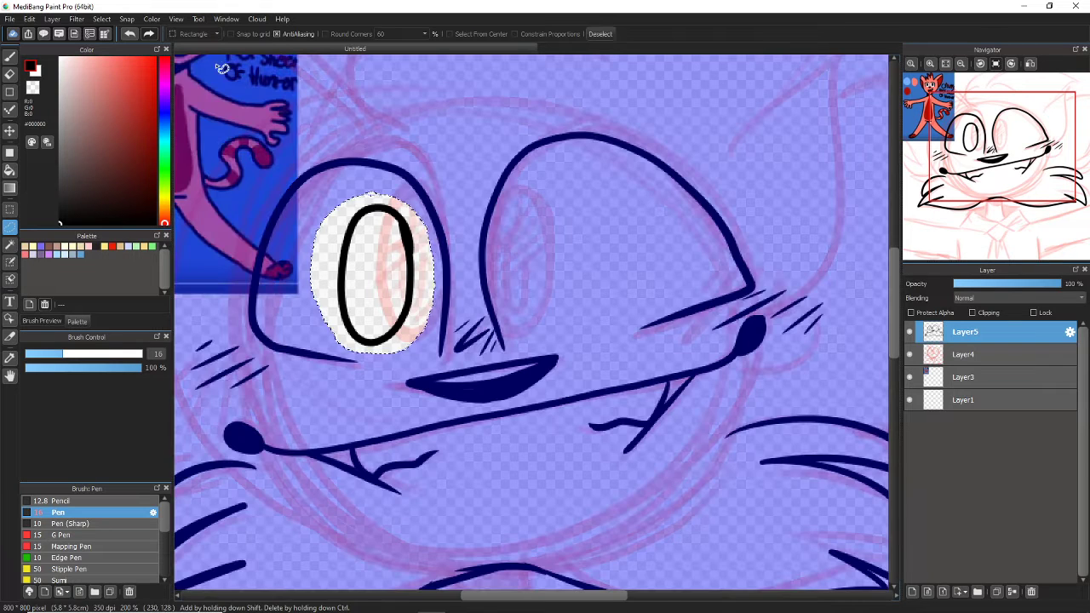
pyautogui.click(101, 19)
pyautogui.click(116, 144)
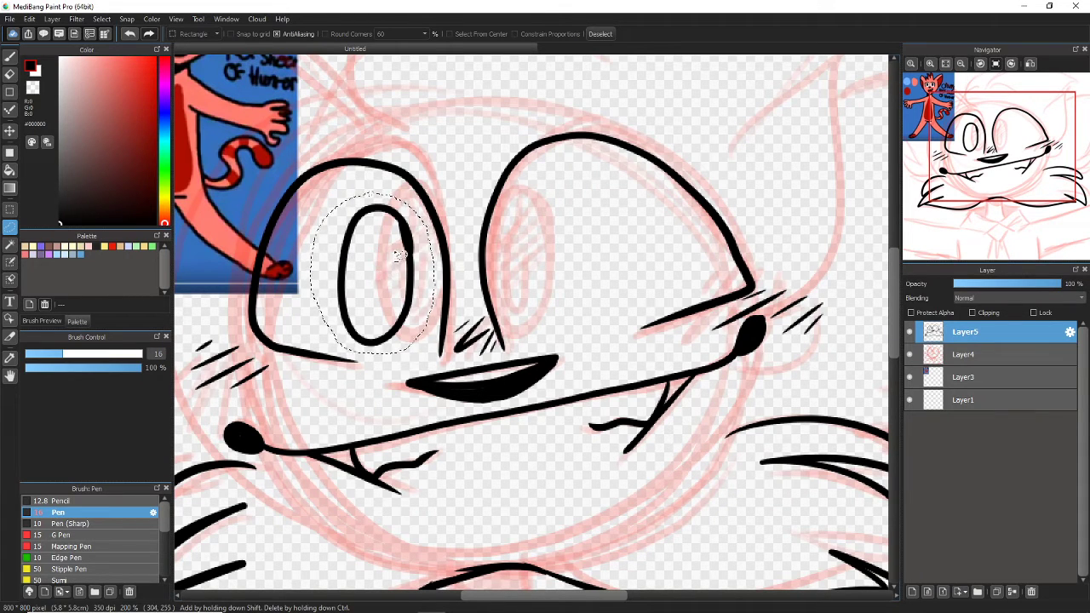
pyautogui.hotkey('ctrl', 't')
pyautogui.moveTo(419, 253); pyautogui.dragTo(438, 245)
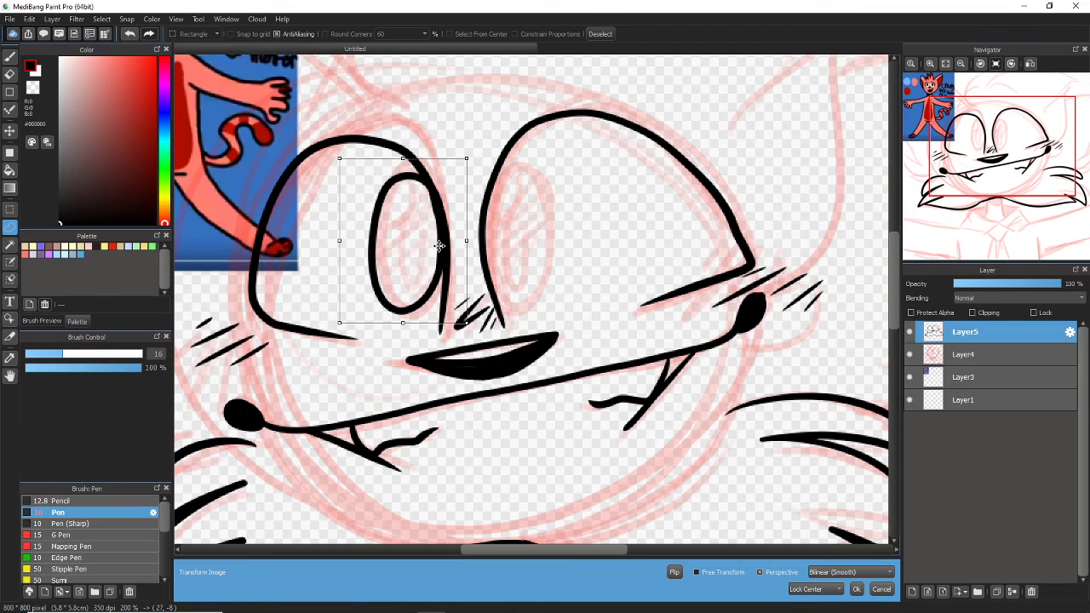
pyautogui.click(857, 590)
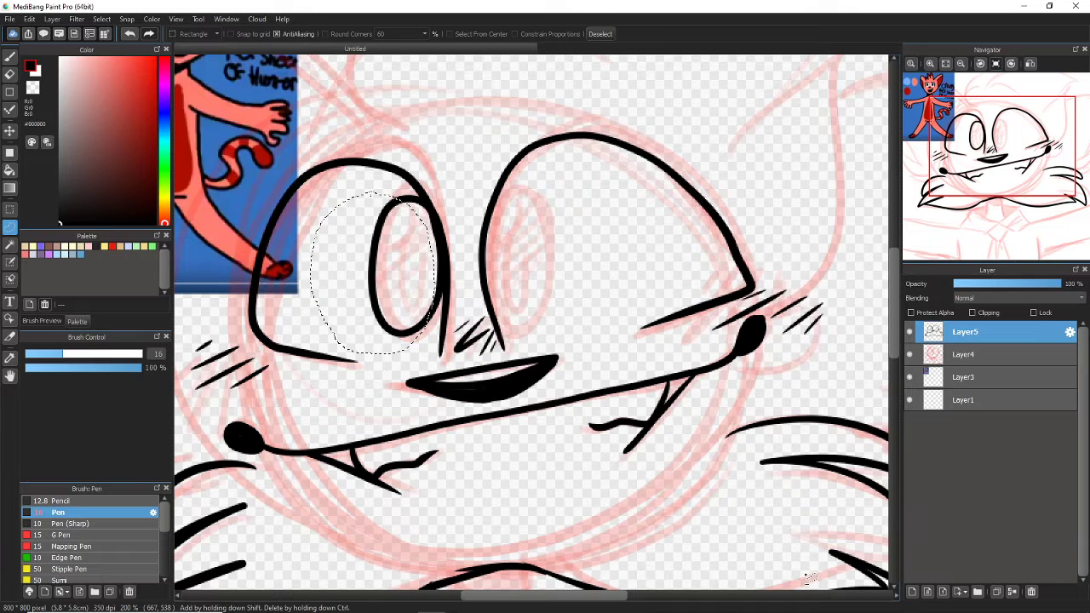
# - Paste a copy of the pupil, mirror it against the right eye's inner edge, and merge its layer into Layer5
pyautogui.hotkey('ctrl', 'v')
pyautogui.hotkey('ctrl', 't')
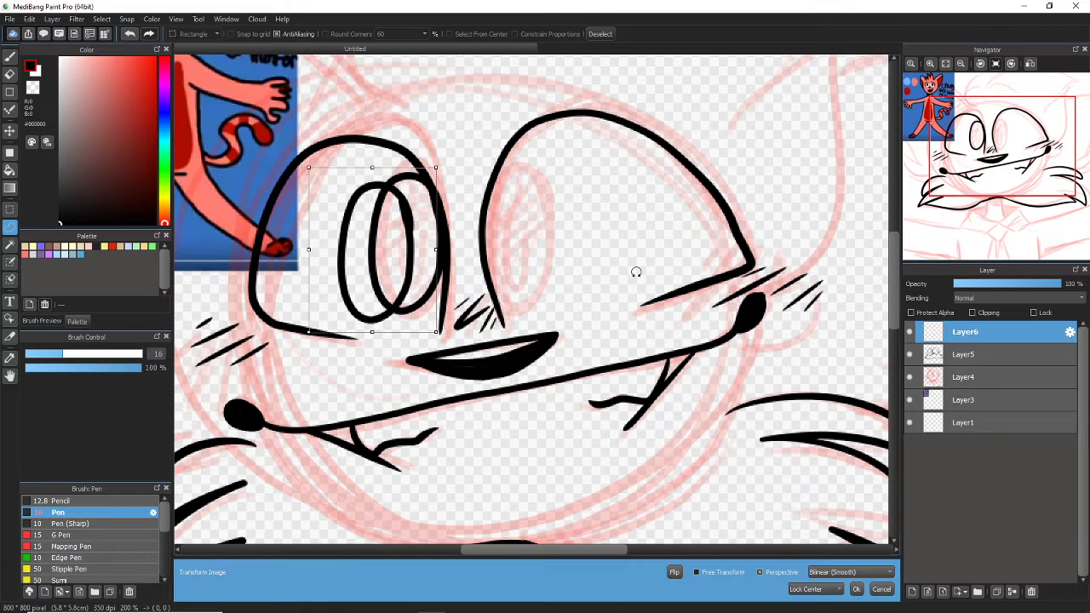
pyautogui.moveTo(434, 254); pyautogui.dragTo(559, 250)
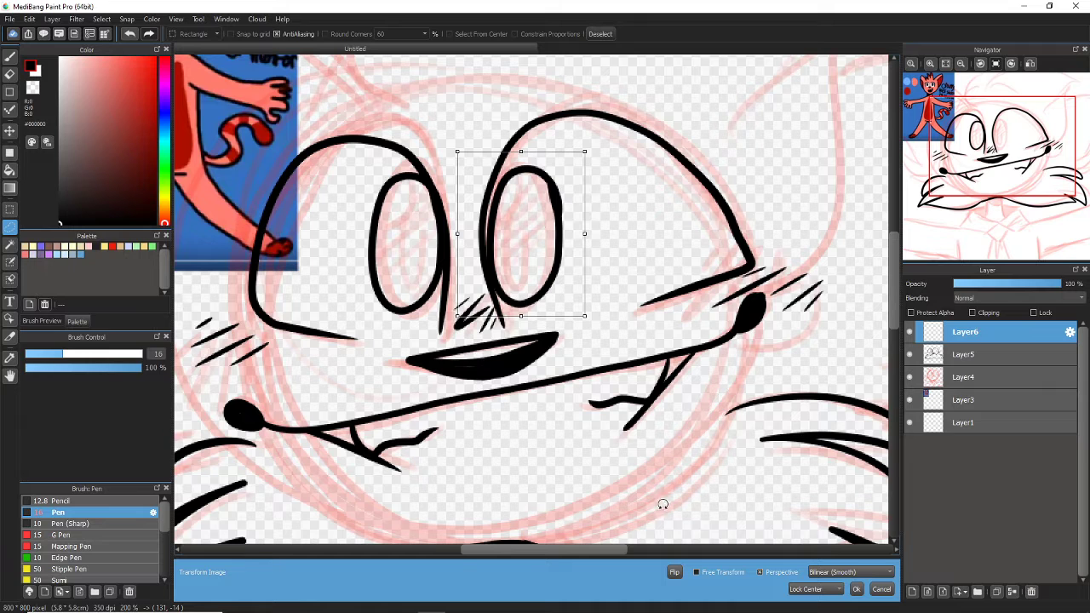
pyautogui.click(673, 572)
pyautogui.moveTo(563, 255); pyautogui.dragTo(562, 257)
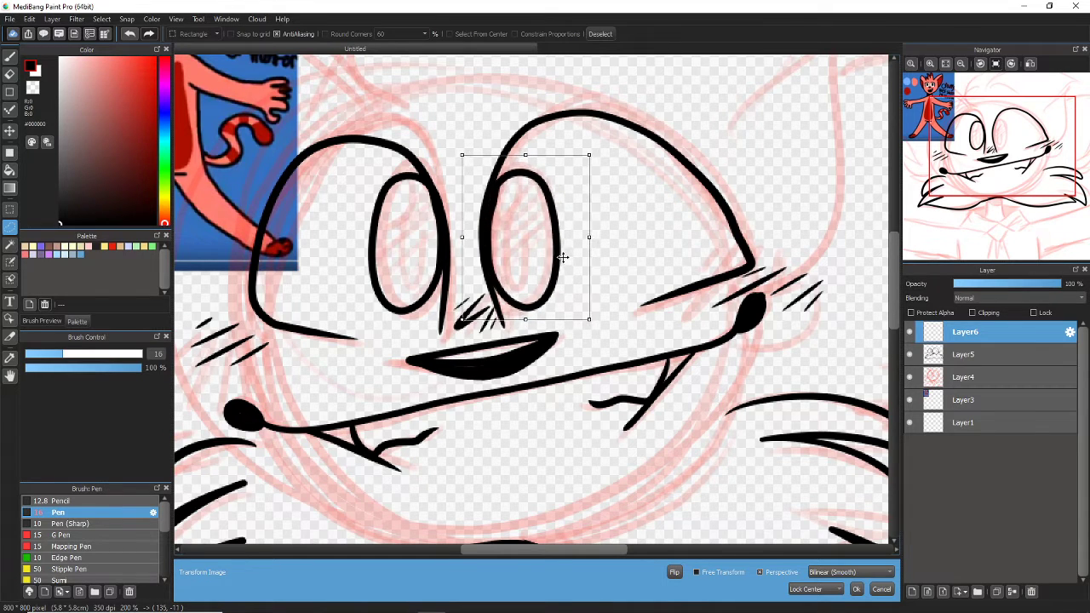
pyautogui.click(857, 589)
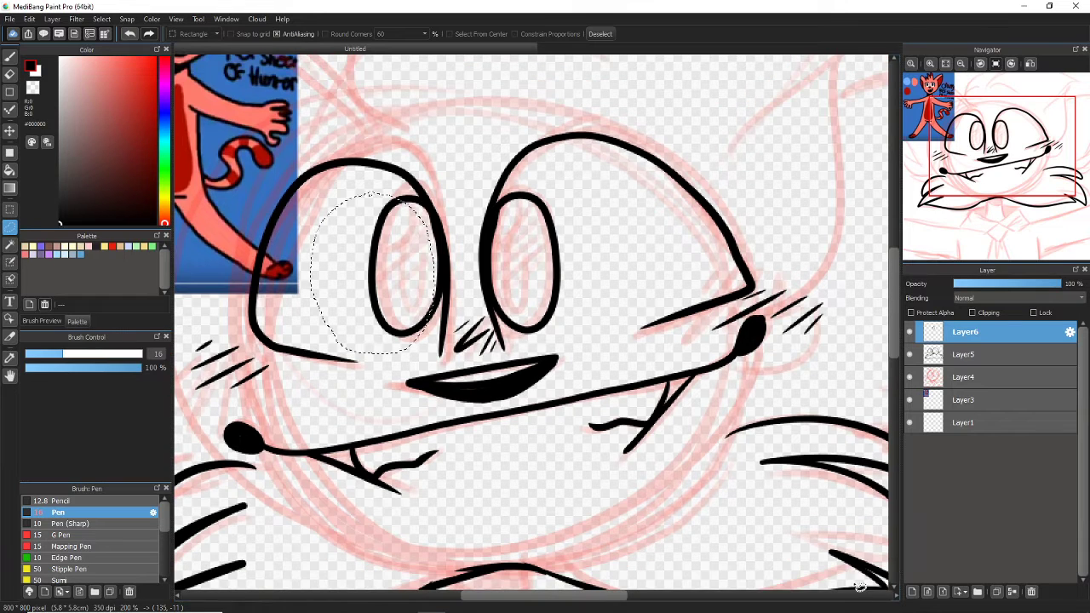
pyautogui.hotkey('ctrl', 'd')
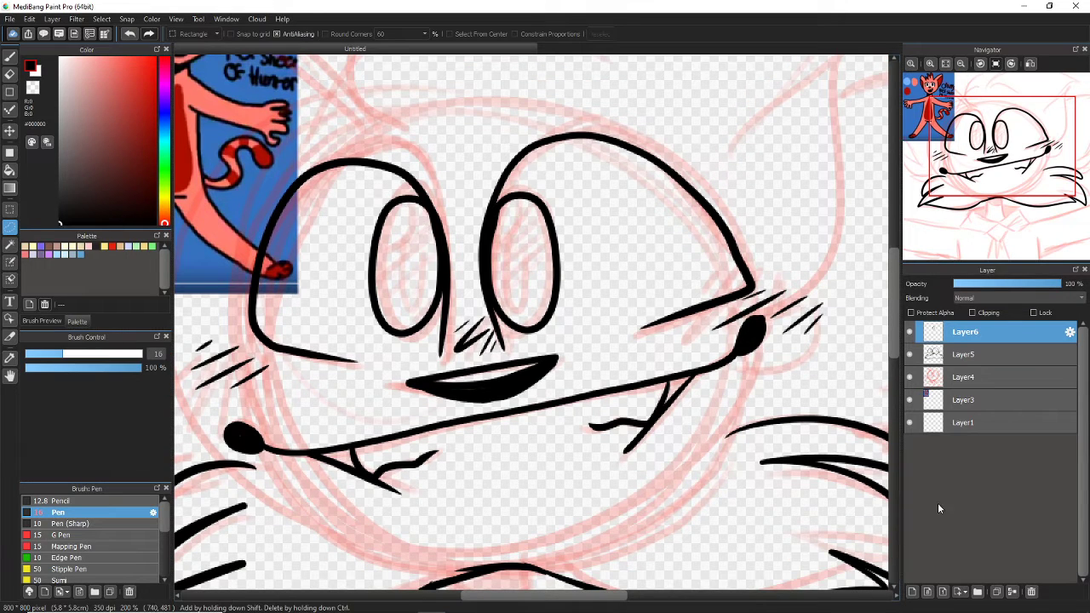
pyautogui.click(994, 590)
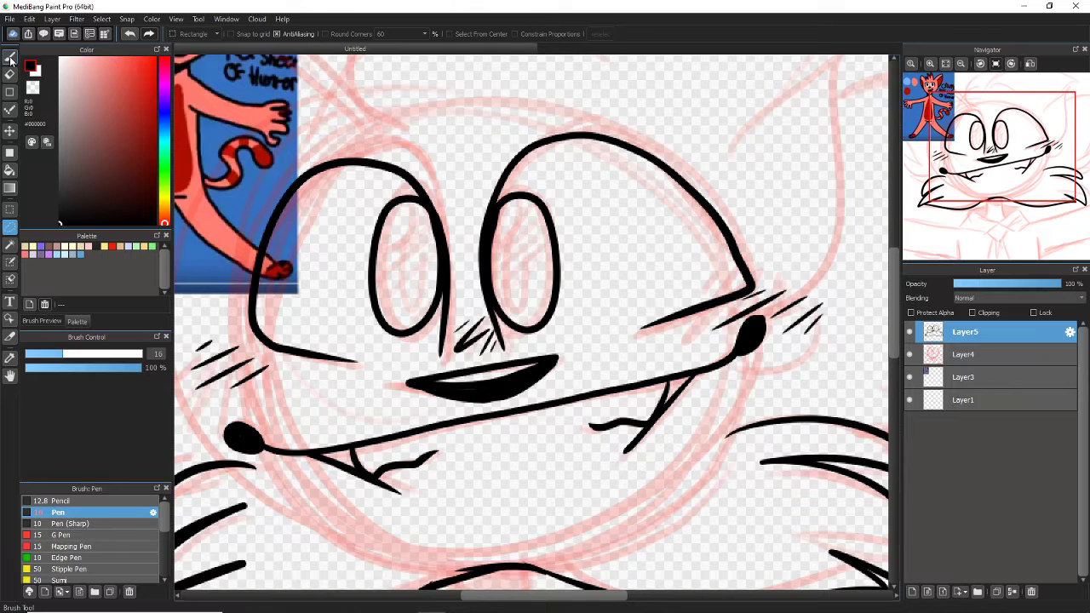
# - Ink a curved eyebrow with a rounded, hooked inner end above each eye
pyautogui.press('b')
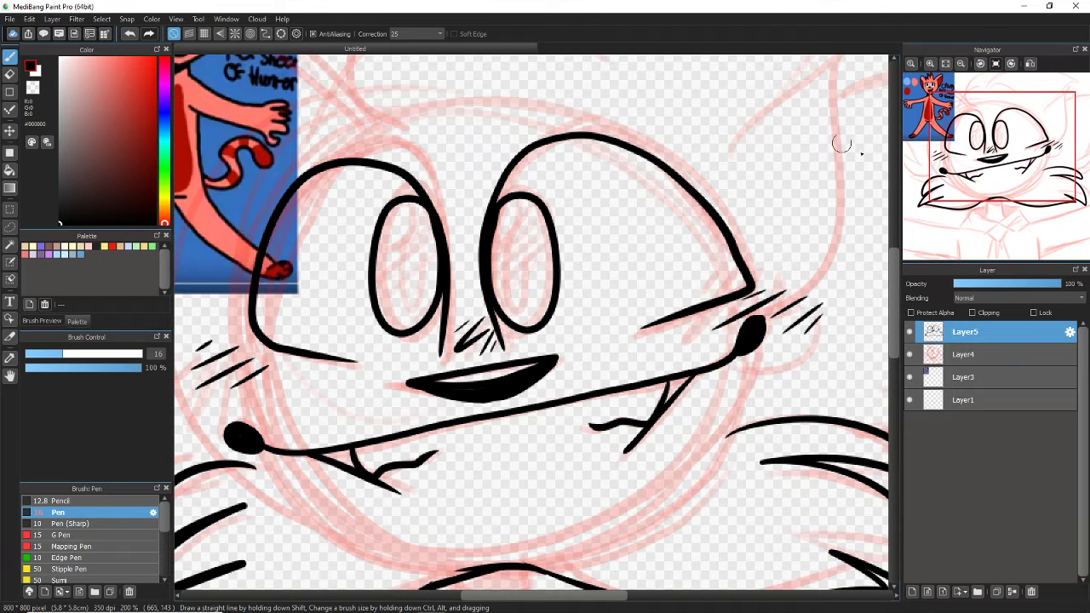
pyautogui.scroll(3, 528, 256)
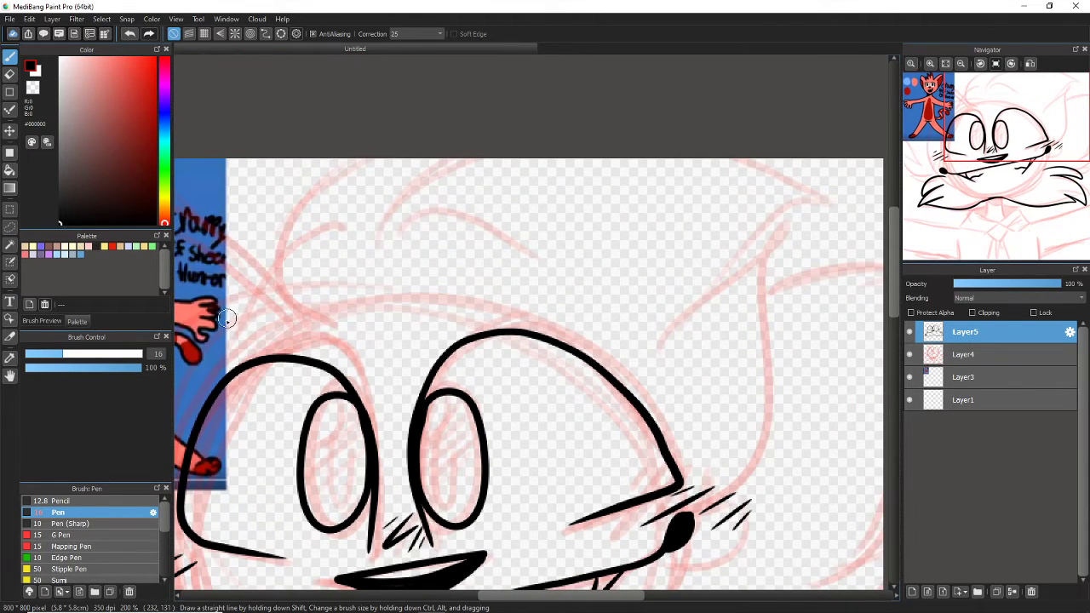
pyautogui.moveTo(207, 336)
pyautogui.mouseDown()
pyautogui.moveTo(300, 225)
pyautogui.moveTo(337, 216)
pyautogui.moveTo(334, 240)
pyautogui.moveTo(267, 248)
pyautogui.moveTo(331, 281)
pyautogui.moveTo(334, 226)
pyautogui.moveTo(308, 214)
pyautogui.mouseUp()
pyautogui.click(129, 33)
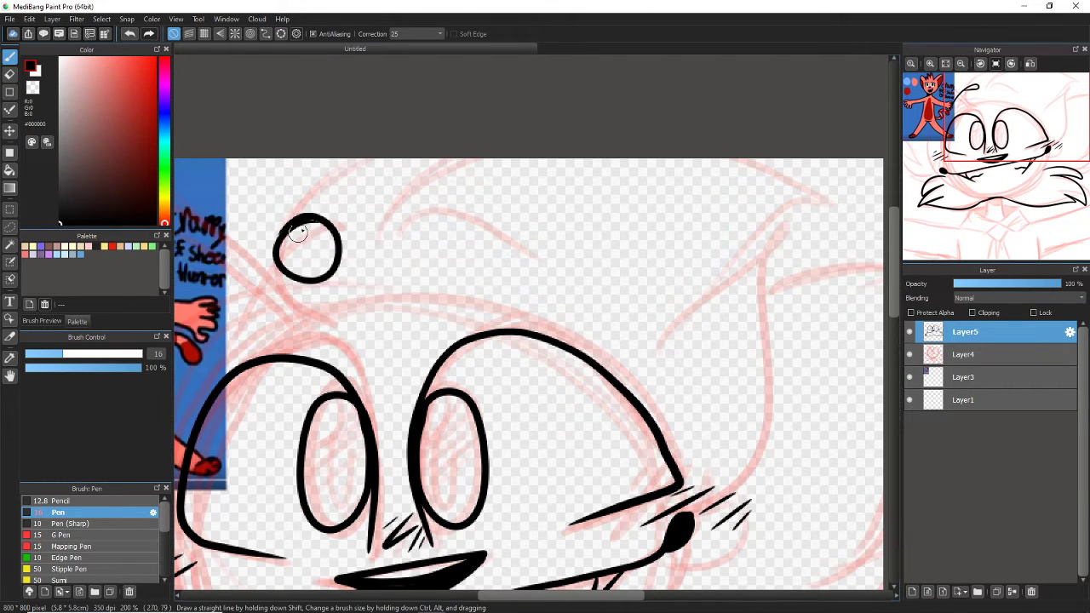
pyautogui.click(130, 33)
pyautogui.moveTo(197, 349)
pyautogui.mouseDown()
pyautogui.moveTo(246, 280)
pyautogui.moveTo(333, 230)
pyautogui.moveTo(355, 252)
pyautogui.moveTo(283, 272)
pyautogui.mouseUp()
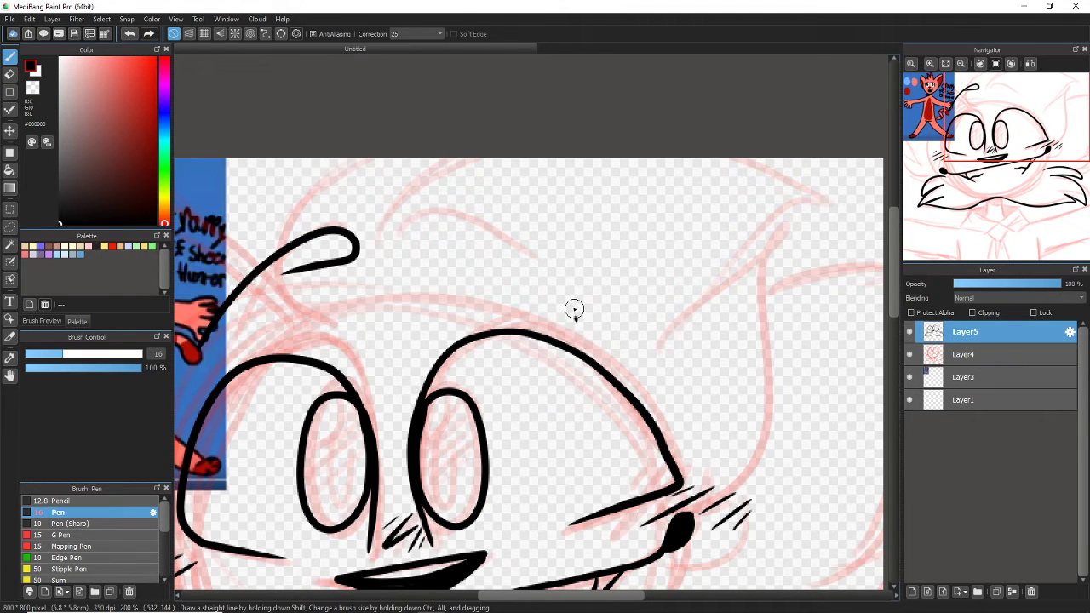
pyautogui.moveTo(577, 319)
pyautogui.mouseDown()
pyautogui.moveTo(481, 238)
pyautogui.moveTo(430, 230)
pyautogui.moveTo(401, 249)
pyautogui.moveTo(408, 270)
pyautogui.moveTo(489, 272)
pyautogui.mouseUp()
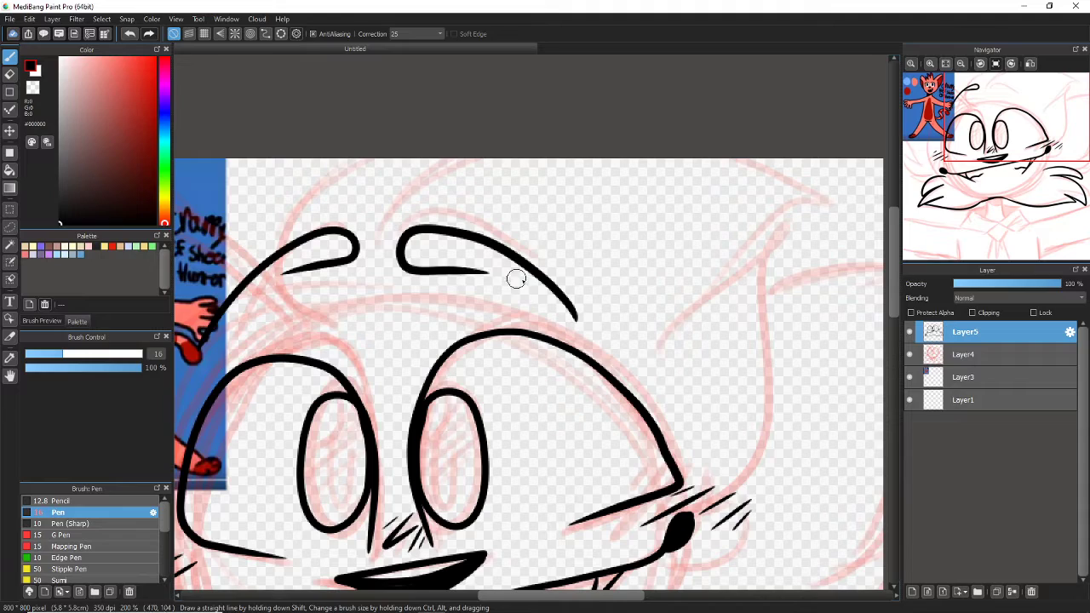
# - Ink the two short neck lines running down from the fur edge below the chin
pyautogui.moveTo(1019, 135); pyautogui.dragTo(1007, 217)
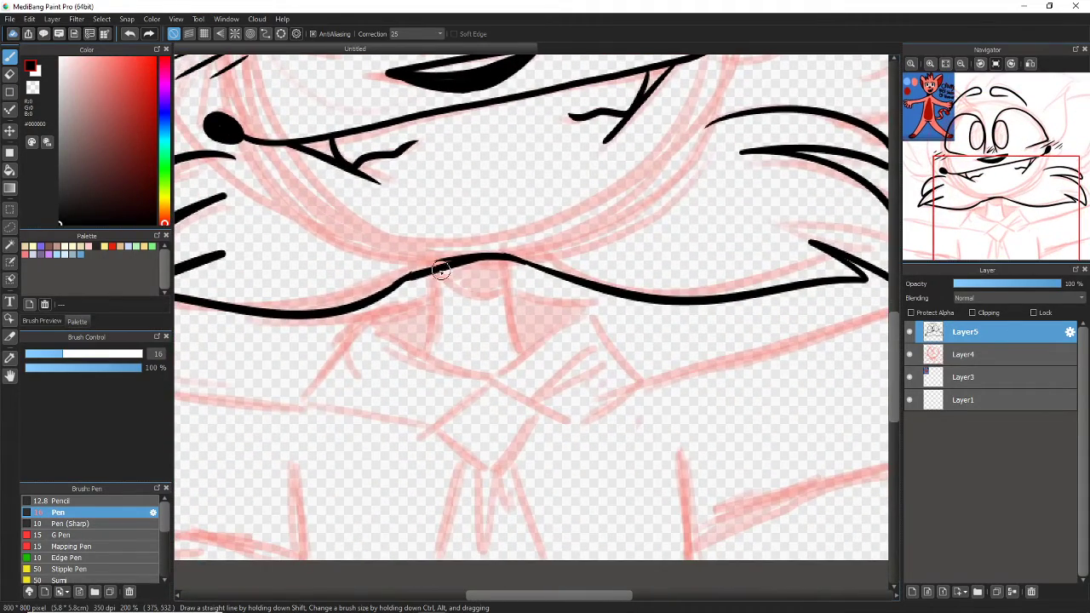
pyautogui.moveTo(436, 266); pyautogui.dragTo(427, 349)
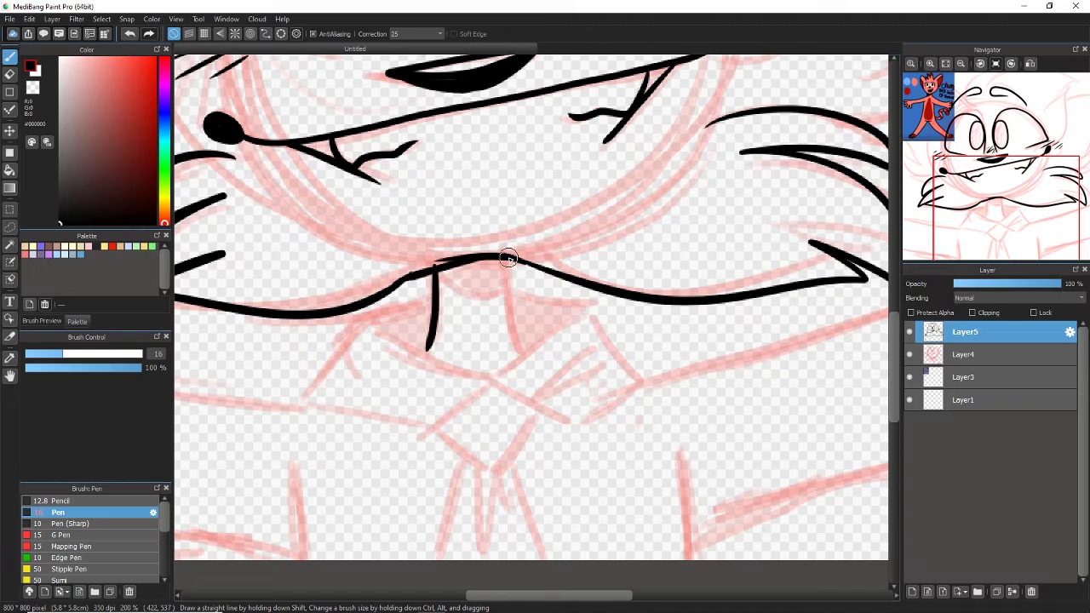
pyautogui.moveTo(503, 257); pyautogui.dragTo(519, 344)
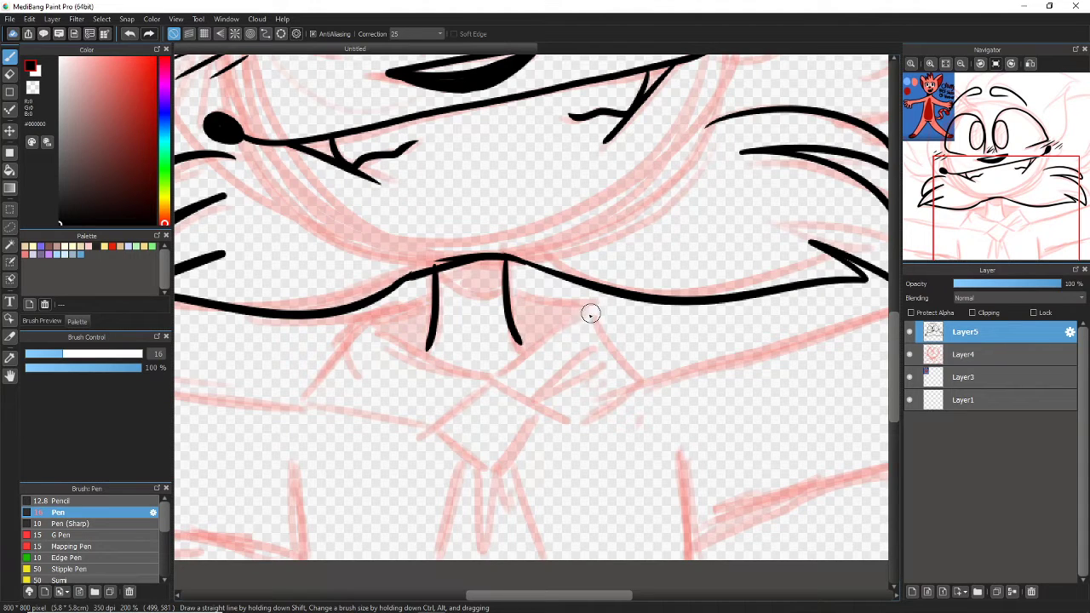
# - Ink two diamond-shaped collar flaps meeting at a point below the neck, each with a hooked fold mark and short crease lines
pyautogui.moveTo(589, 313)
pyautogui.mouseDown()
pyautogui.moveTo(486, 377)
pyautogui.moveTo(577, 426)
pyautogui.mouseUp()
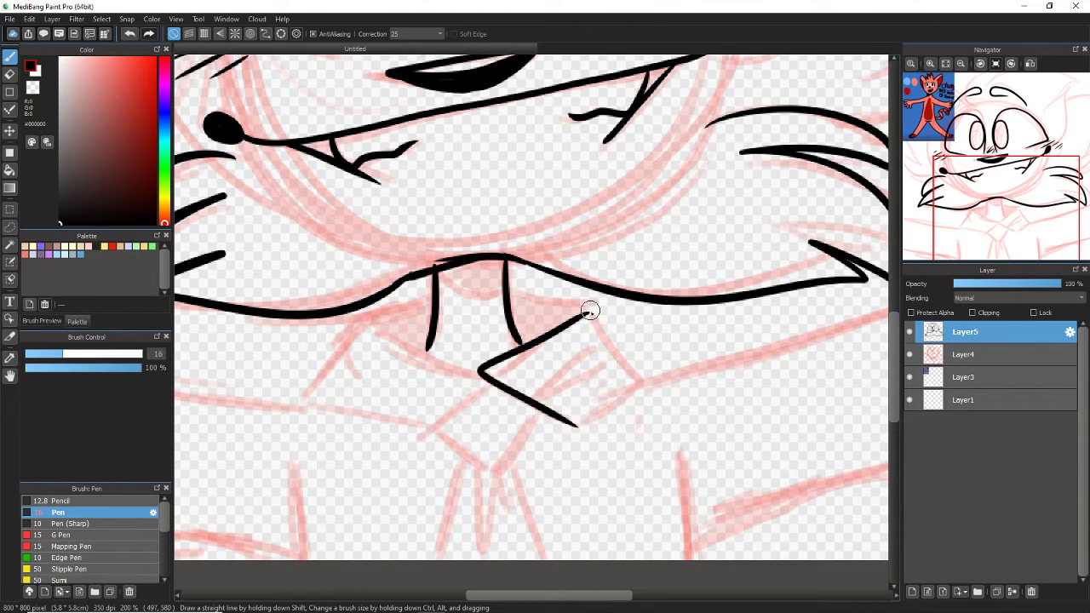
pyautogui.moveTo(591, 310)
pyautogui.mouseDown()
pyautogui.moveTo(648, 376)
pyautogui.moveTo(572, 424)
pyautogui.mouseUp()
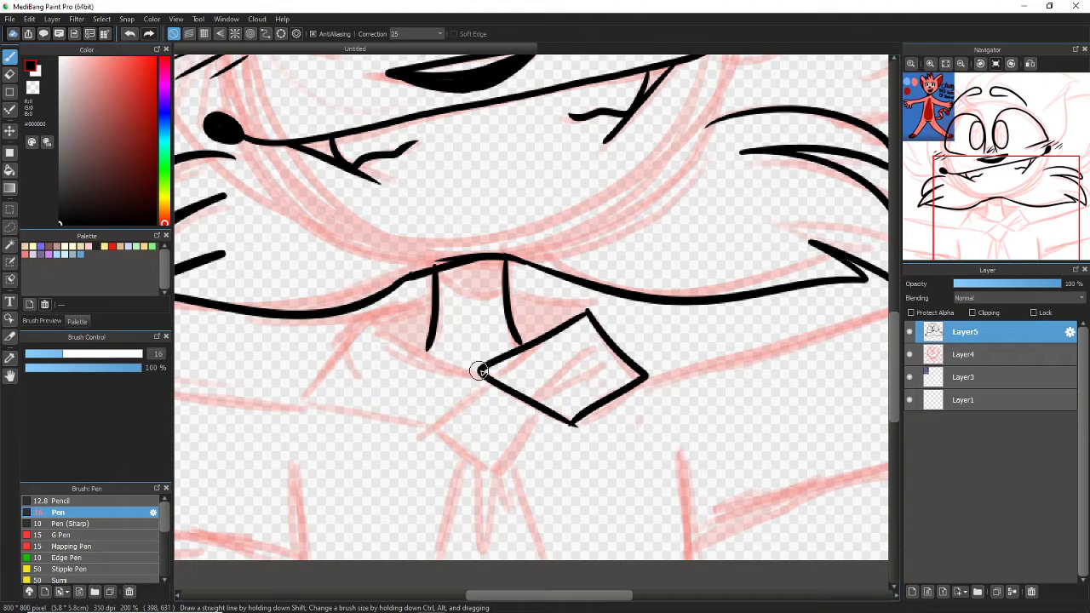
pyautogui.moveTo(480, 371)
pyautogui.mouseDown()
pyautogui.moveTo(379, 329)
pyautogui.moveTo(345, 356)
pyautogui.moveTo(333, 412)
pyautogui.moveTo(413, 431)
pyautogui.moveTo(481, 368)
pyautogui.mouseUp()
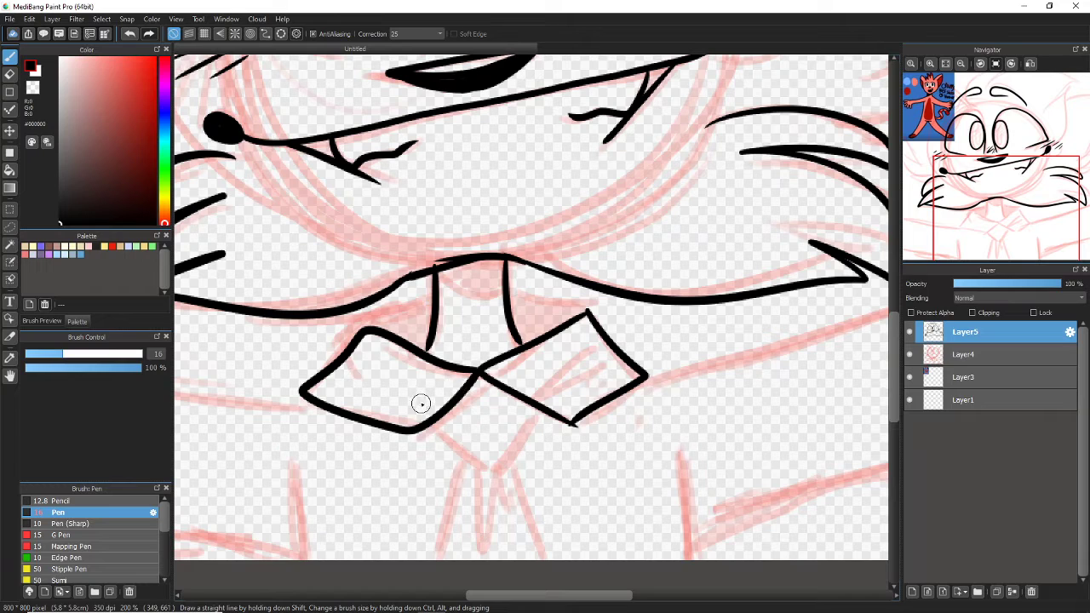
pyautogui.moveTo(419, 402)
pyautogui.mouseDown()
pyautogui.moveTo(356, 363)
pyautogui.moveTo(398, 411)
pyautogui.moveTo(366, 400)
pyautogui.mouseUp()
pyautogui.moveTo(555, 393)
pyautogui.mouseDown()
pyautogui.moveTo(568, 352)
pyautogui.moveTo(585, 378)
pyautogui.moveTo(572, 403)
pyautogui.moveTo(602, 383)
pyautogui.mouseUp()
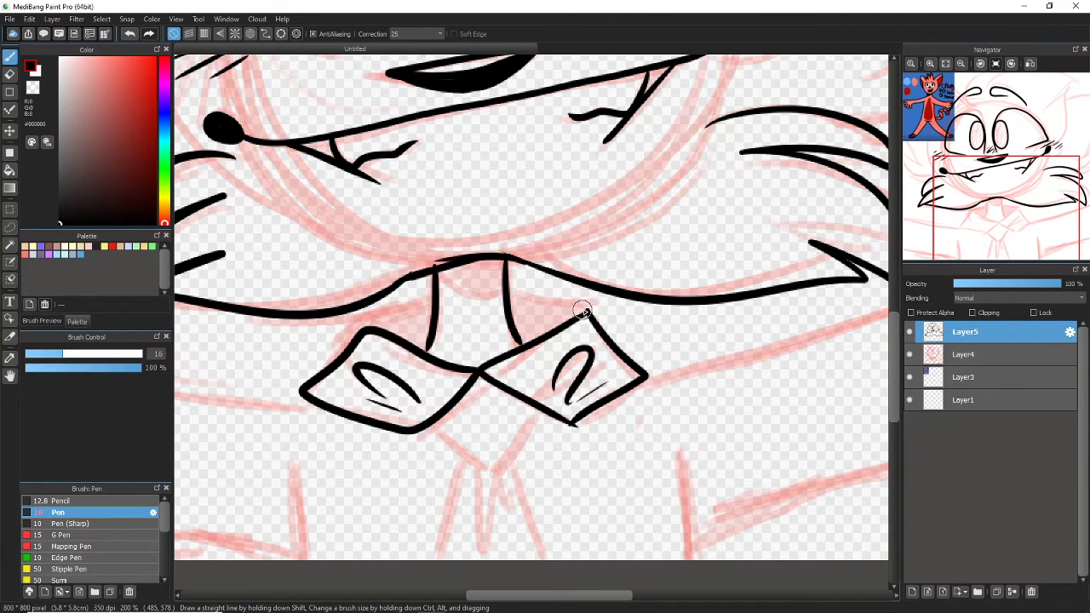
# - Ink solid black shadows behind both collar flaps beside the neck and directly under the chin
pyautogui.moveTo(585, 312)
pyautogui.mouseDown()
pyautogui.moveTo(509, 322)
pyautogui.moveTo(528, 341)
pyautogui.moveTo(523, 329)
pyautogui.moveTo(588, 313)
pyautogui.moveTo(526, 327)
pyautogui.mouseUp()
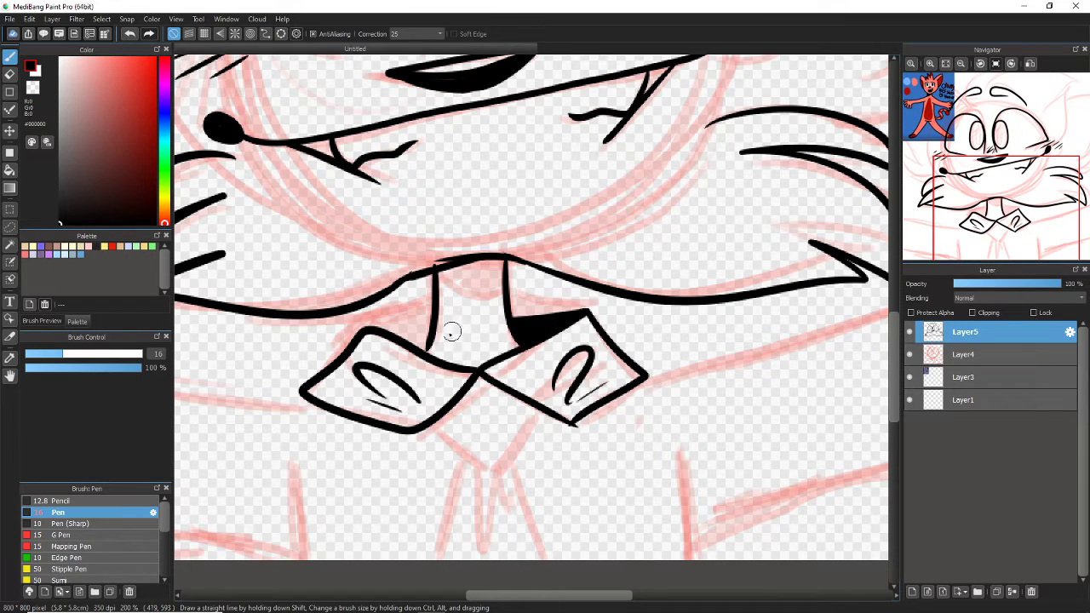
pyautogui.moveTo(435, 328)
pyautogui.mouseDown()
pyautogui.moveTo(392, 331)
pyautogui.moveTo(405, 334)
pyautogui.mouseUp()
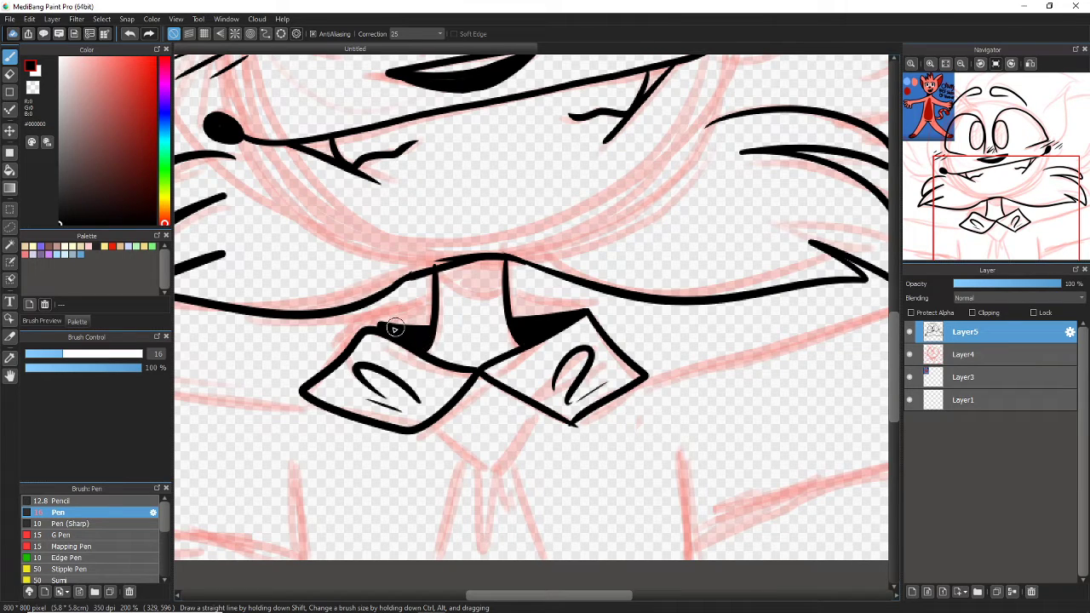
pyautogui.moveTo(394, 329)
pyautogui.mouseDown()
pyautogui.moveTo(384, 324)
pyautogui.moveTo(362, 349)
pyautogui.mouseUp()
pyautogui.moveTo(444, 278)
pyautogui.mouseDown()
pyautogui.moveTo(503, 301)
pyautogui.moveTo(503, 257)
pyautogui.moveTo(442, 279)
pyautogui.moveTo(496, 264)
pyautogui.moveTo(452, 286)
pyautogui.moveTo(493, 276)
pyautogui.moveTo(462, 291)
pyautogui.moveTo(496, 283)
pyautogui.moveTo(476, 293)
pyautogui.moveTo(499, 275)
pyautogui.mouseUp()
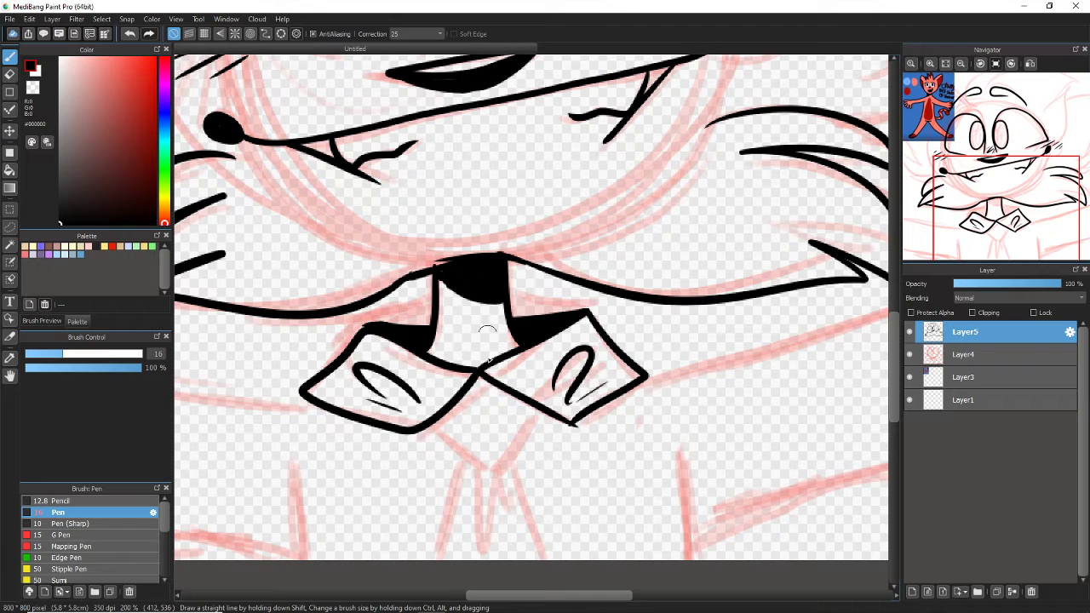
# - Ink the tie knot between the collar flaps and the hanging tie below it, with curved sides and inner fold lines
pyautogui.moveTo(438, 418)
pyautogui.mouseDown()
pyautogui.moveTo(502, 459)
pyautogui.moveTo(534, 409)
pyautogui.mouseUp()
pyautogui.moveTo(475, 451)
pyautogui.mouseDown()
pyautogui.moveTo(445, 493)
pyautogui.moveTo(430, 559)
pyautogui.mouseUp()
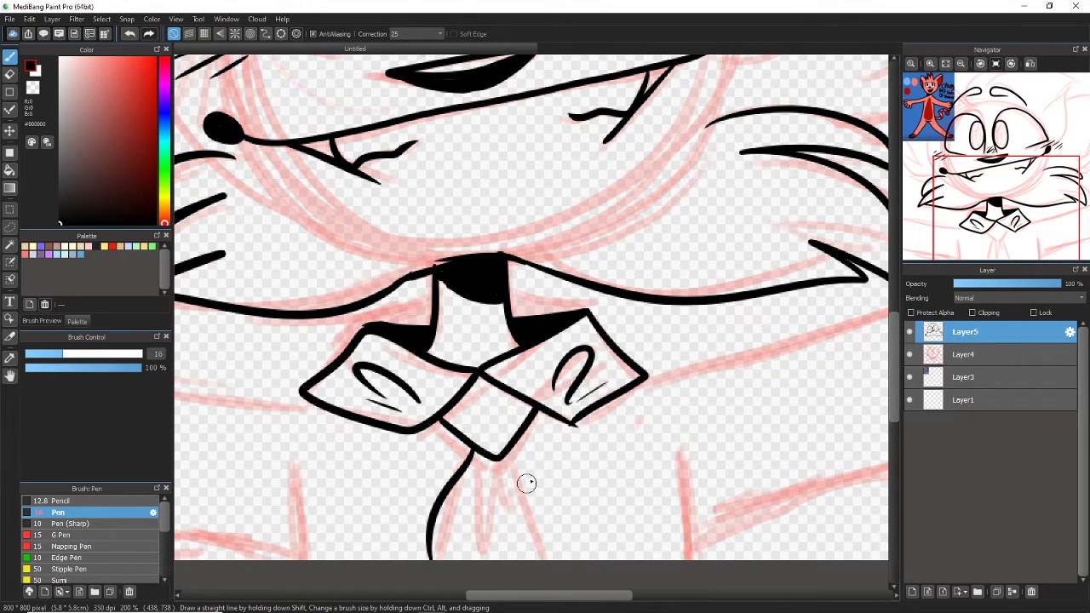
pyautogui.moveTo(511, 445)
pyautogui.mouseDown()
pyautogui.moveTo(539, 490)
pyautogui.moveTo(531, 583)
pyautogui.mouseUp()
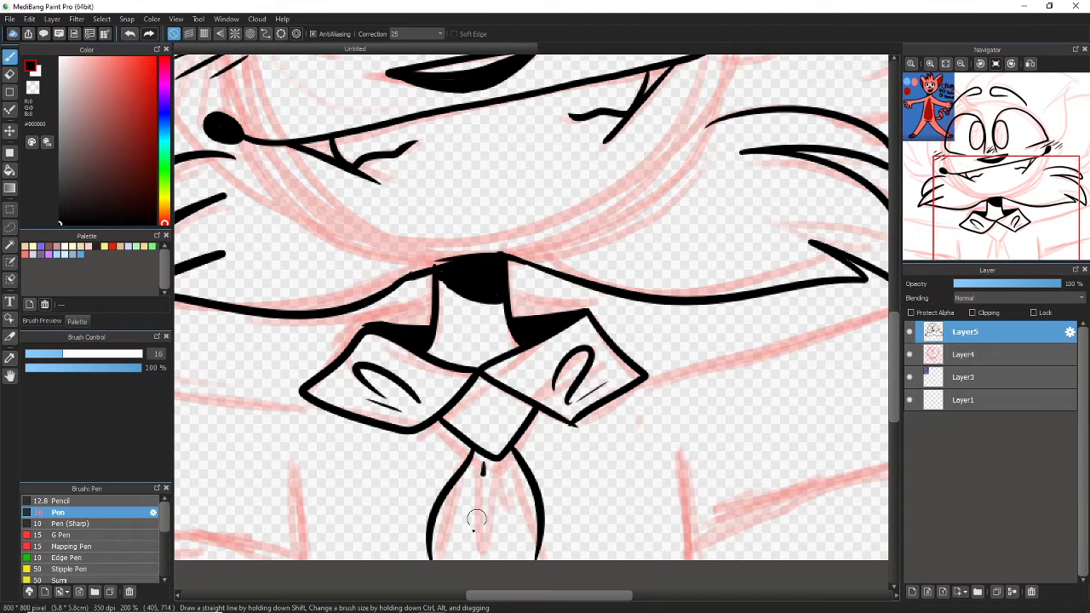
pyautogui.moveTo(482, 470)
pyautogui.mouseDown()
pyautogui.moveTo(468, 552)
pyautogui.moveTo(504, 526)
pyautogui.mouseUp()
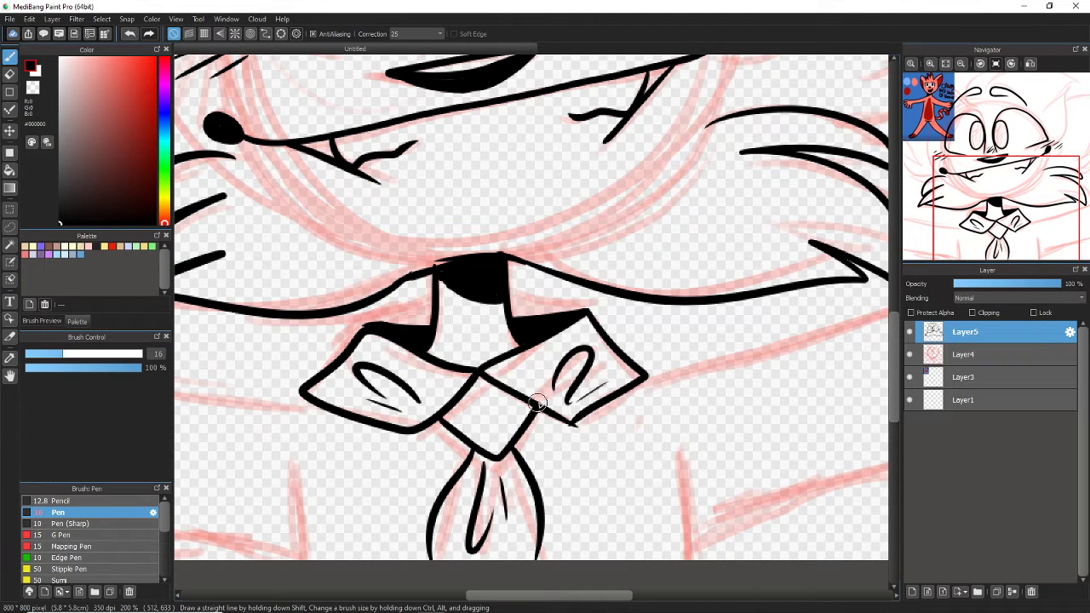
# - Ink the left shoulder line from the collar flap to the canvas edge, with the arm's underside and jagged fur tufts below it
pyautogui.moveTo(1007, 228); pyautogui.dragTo(962, 234)
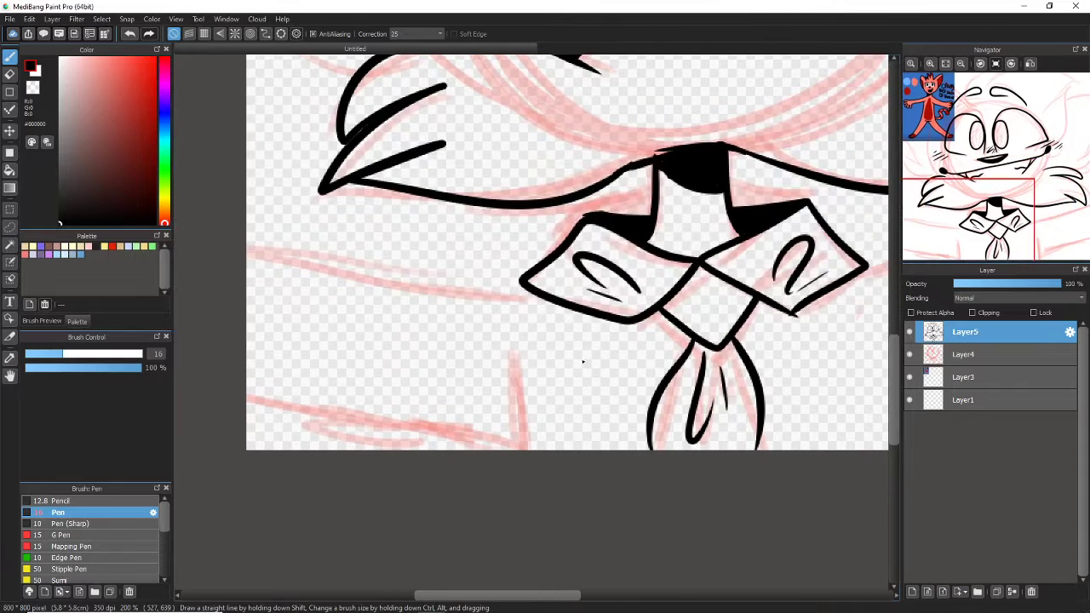
pyautogui.moveTo(528, 349)
pyautogui.mouseDown()
pyautogui.moveTo(489, 409)
pyautogui.moveTo(445, 418)
pyautogui.moveTo(486, 448)
pyautogui.mouseUp()
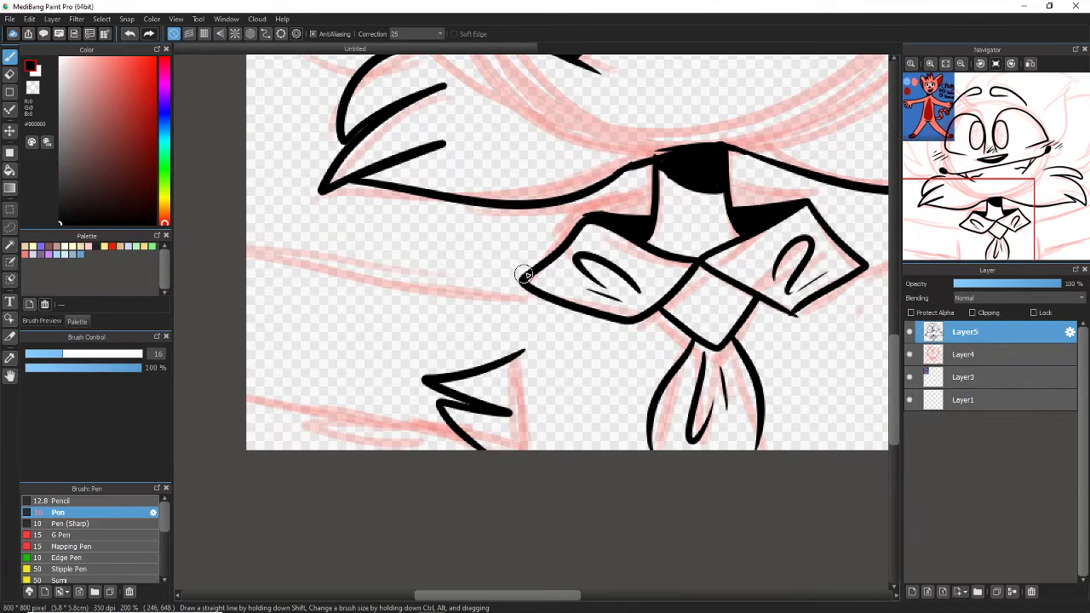
pyautogui.moveTo(528, 281); pyautogui.dragTo(190, 235)
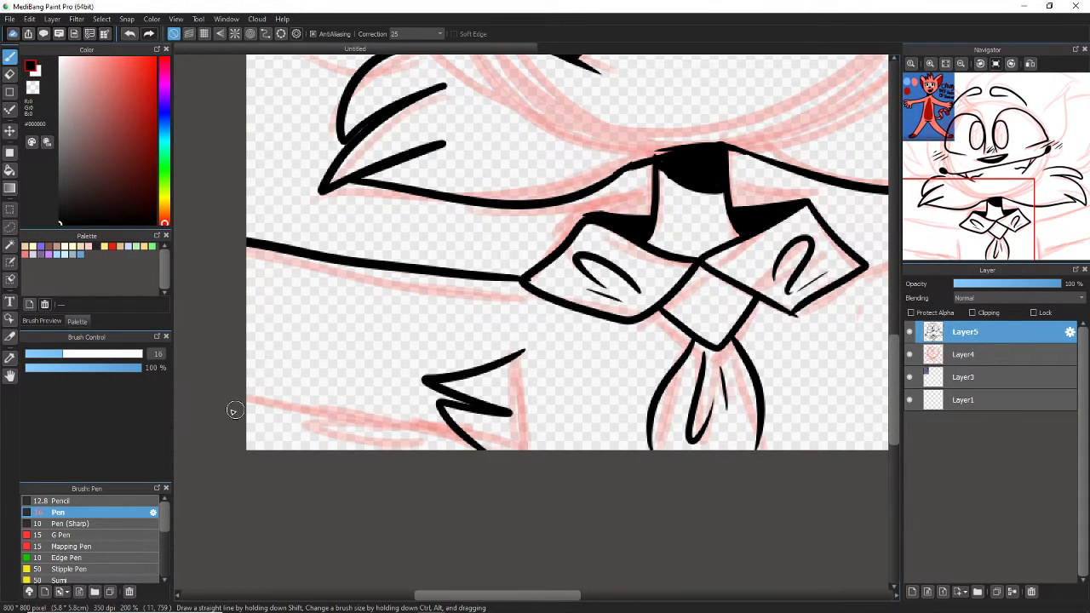
pyautogui.moveTo(233, 409)
pyautogui.mouseDown()
pyautogui.moveTo(340, 433)
pyautogui.moveTo(300, 432)
pyautogui.moveTo(291, 444)
pyautogui.moveTo(377, 453)
pyautogui.mouseUp()
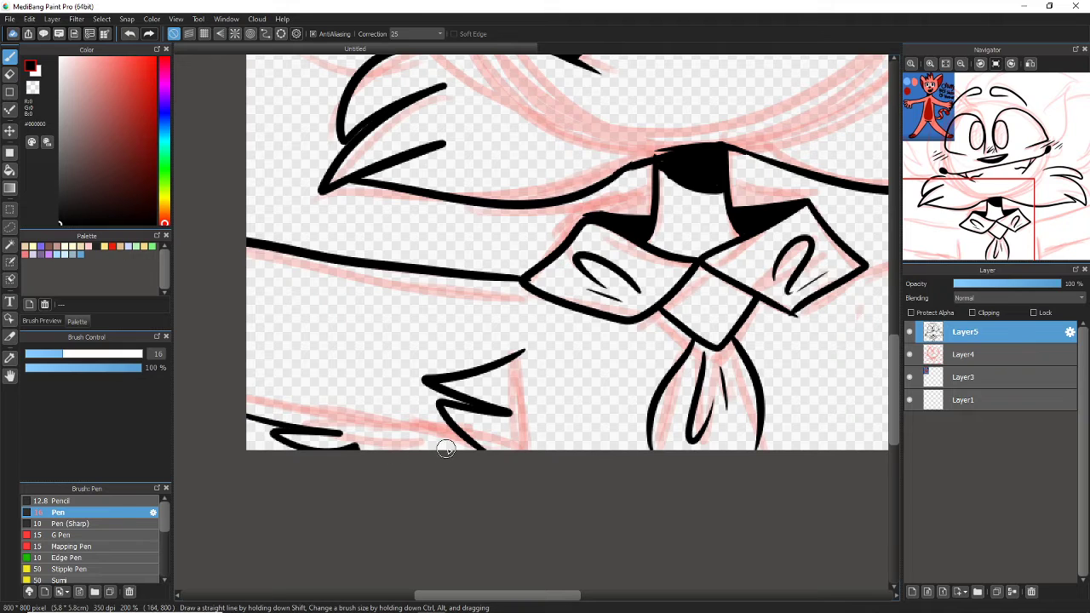
pyautogui.moveTo(449, 453); pyautogui.dragTo(500, 440)
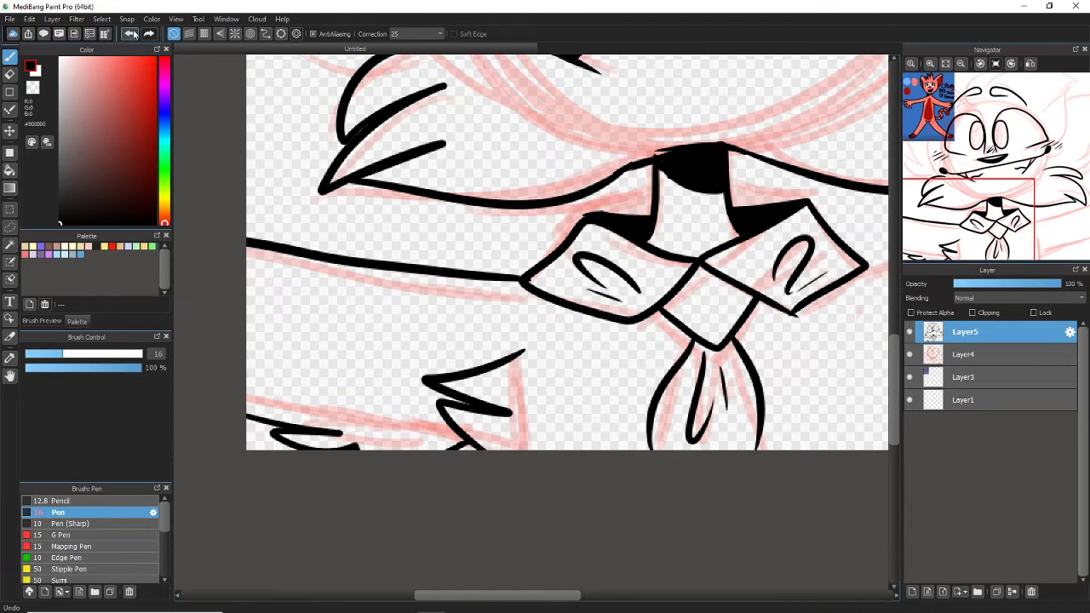
pyautogui.moveTo(381, 432); pyautogui.dragTo(477, 447)
# - Ink the right shoulder line from the collar flap to the canvas edge, with the arm's underside and jagged fur tufts below it
pyautogui.moveTo(877, 281); pyautogui.dragTo(413, 343)
pyautogui.moveTo(441, 402)
pyautogui.mouseDown()
pyautogui.moveTo(512, 414)
pyautogui.moveTo(521, 427)
pyautogui.moveTo(468, 473)
pyautogui.moveTo(528, 439)
pyautogui.moveTo(521, 493)
pyautogui.moveTo(458, 524)
pyautogui.mouseUp()
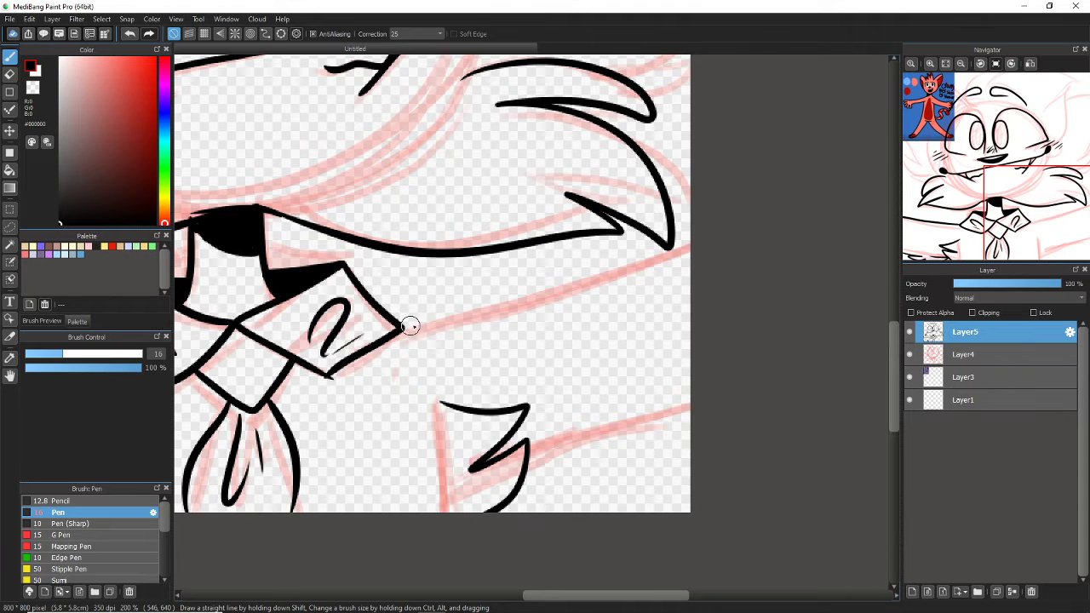
pyautogui.moveTo(410, 326)
pyautogui.mouseDown()
pyautogui.moveTo(623, 279)
pyautogui.moveTo(737, 274)
pyautogui.mouseUp()
pyautogui.moveTo(692, 398)
pyautogui.mouseDown()
pyautogui.moveTo(575, 432)
pyautogui.moveTo(646, 446)
pyautogui.moveTo(570, 473)
pyautogui.moveTo(562, 511)
pyautogui.moveTo(549, 476)
pyautogui.moveTo(530, 493)
pyautogui.moveTo(539, 469)
pyautogui.moveTo(531, 458)
pyautogui.moveTo(567, 441)
pyautogui.mouseUp()
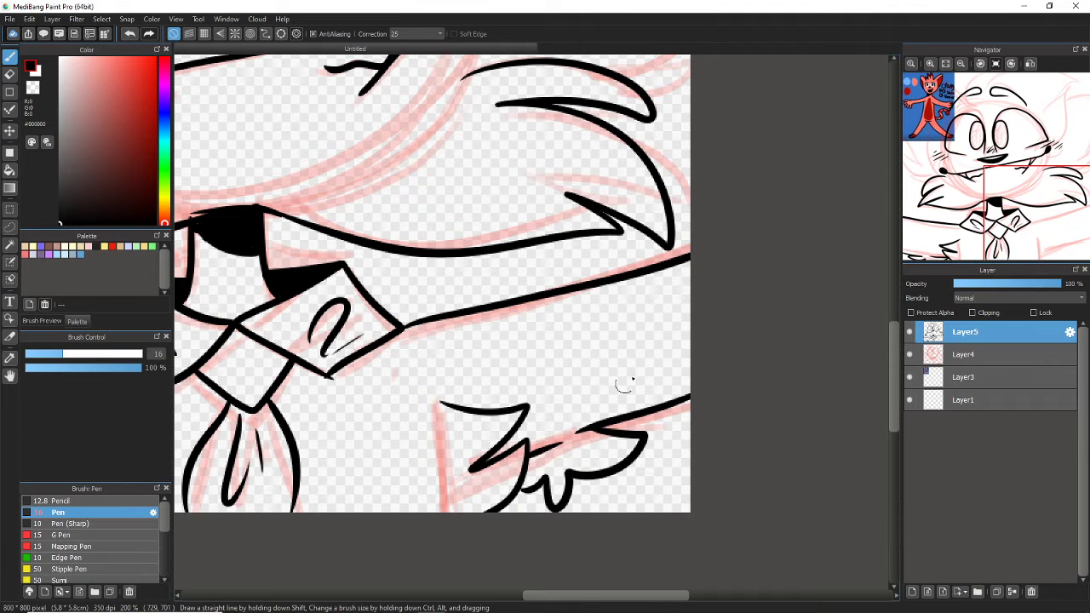
# - Hide the reference picture on Layer3, and ink the left ear's curved upper and lower edges with the fur tufts beside the left cheek
pyautogui.click(926, 65)
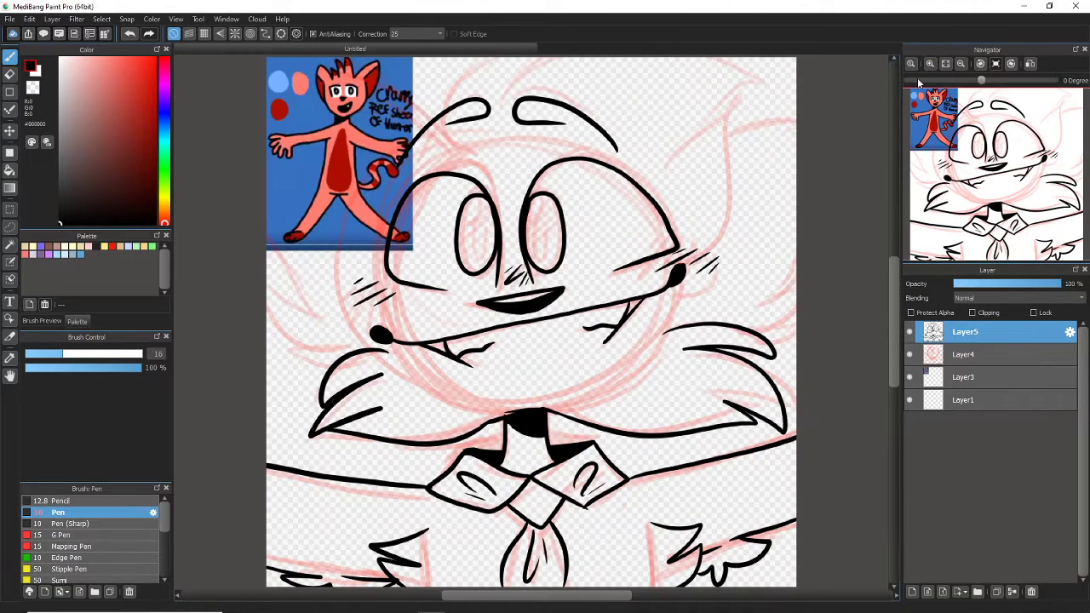
pyautogui.click(908, 378)
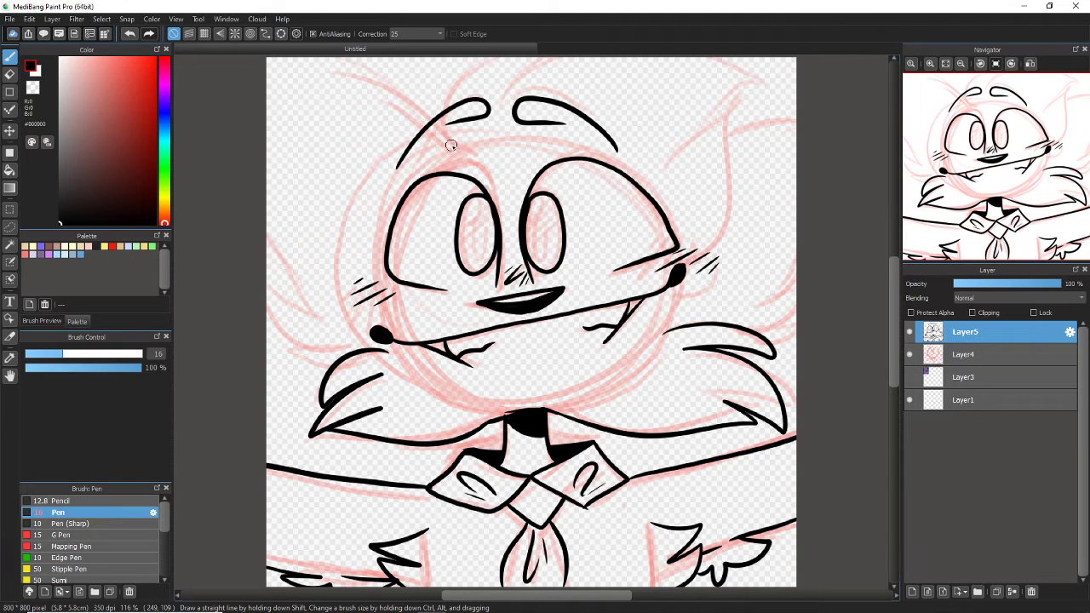
pyautogui.moveTo(454, 154)
pyautogui.mouseDown()
pyautogui.moveTo(385, 83)
pyautogui.moveTo(283, 59)
pyautogui.mouseUp()
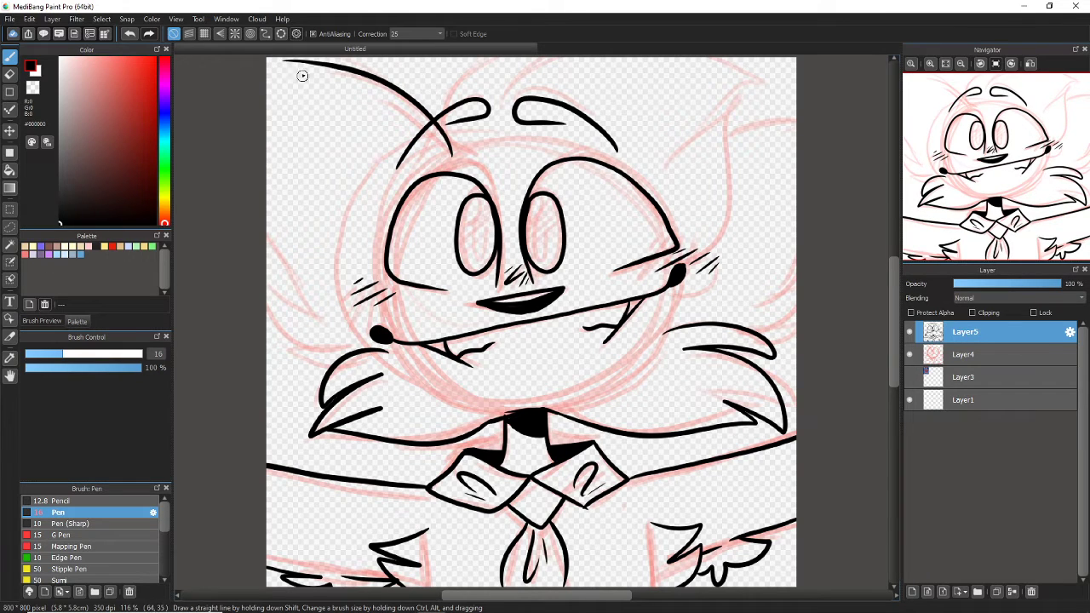
pyautogui.moveTo(266, 206)
pyautogui.mouseDown()
pyautogui.moveTo(304, 316)
pyautogui.moveTo(326, 325)
pyautogui.mouseUp()
pyautogui.moveTo(274, 351); pyautogui.dragTo(317, 356)
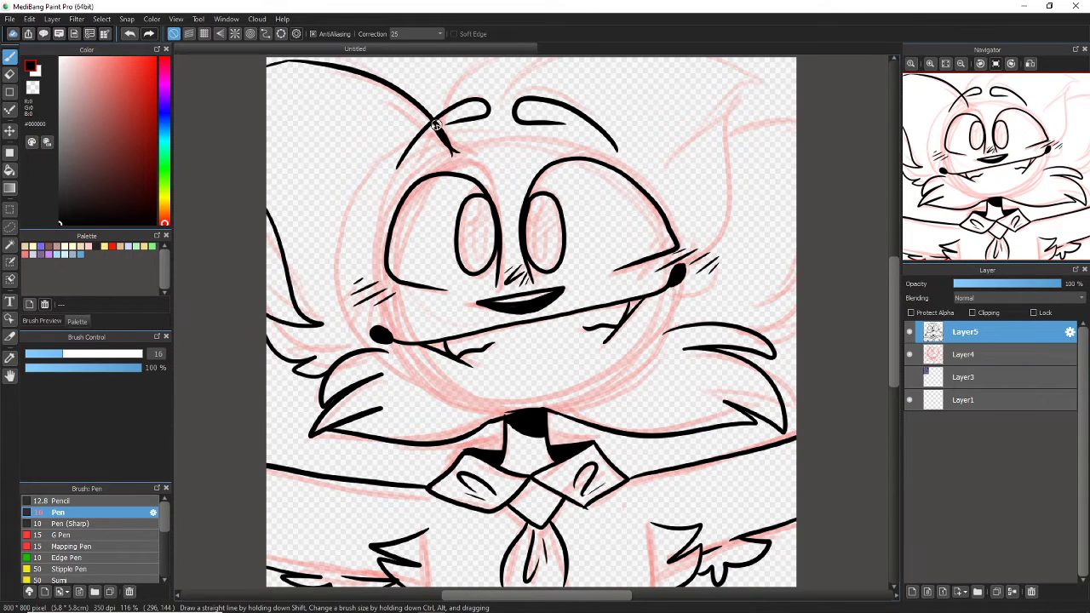
pyautogui.moveTo(434, 122)
pyautogui.mouseDown()
pyautogui.moveTo(516, 53)
pyautogui.moveTo(533, 54)
pyautogui.moveTo(492, 106)
pyautogui.moveTo(505, 88)
pyautogui.moveTo(753, 60)
pyautogui.moveTo(769, 76)
pyautogui.moveTo(667, 159)
pyautogui.mouseUp()
pyautogui.moveTo(740, 100)
pyautogui.mouseDown()
pyautogui.moveTo(721, 183)
pyautogui.moveTo(720, 277)
pyautogui.moveTo(704, 289)
pyautogui.moveTo(731, 271)
pyautogui.moveTo(715, 310)
pyautogui.moveTo(680, 314)
pyautogui.mouseUp()
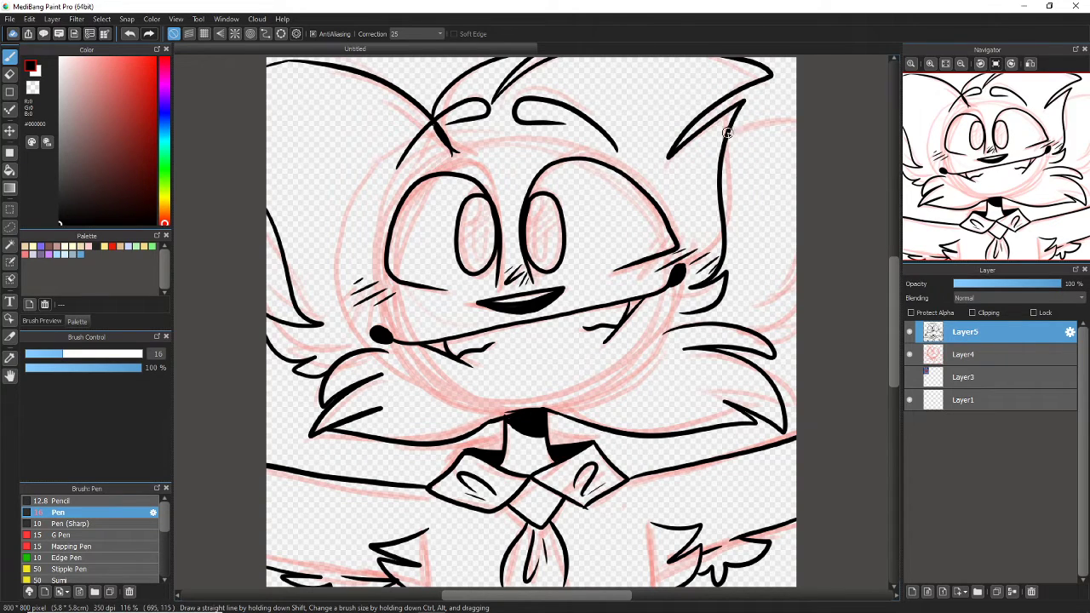
pyautogui.moveTo(726, 132); pyautogui.dragTo(797, 130)
pyautogui.moveTo(798, 276)
pyautogui.mouseDown()
pyautogui.moveTo(768, 310)
pyautogui.moveTo(788, 344)
pyautogui.mouseUp()
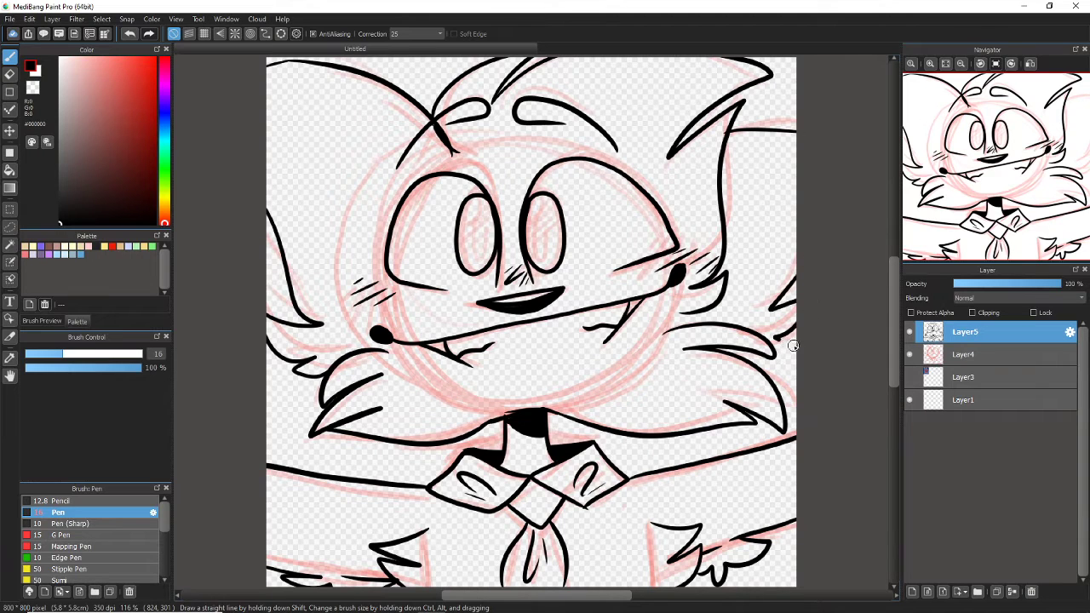
pyautogui.click(910, 354)
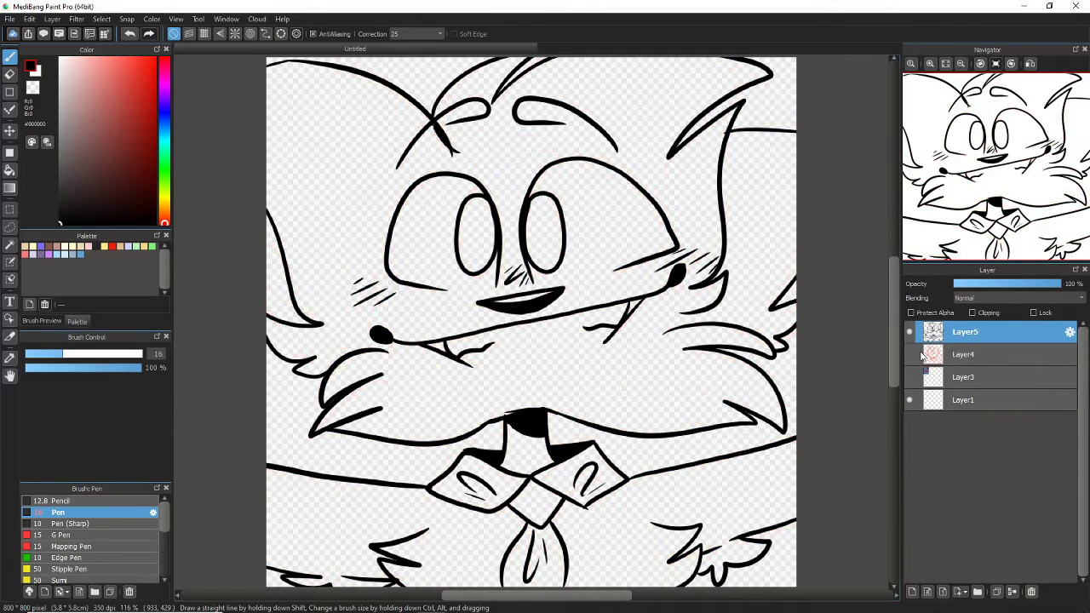
pyautogui.click(910, 354)
pyautogui.click(130, 33)
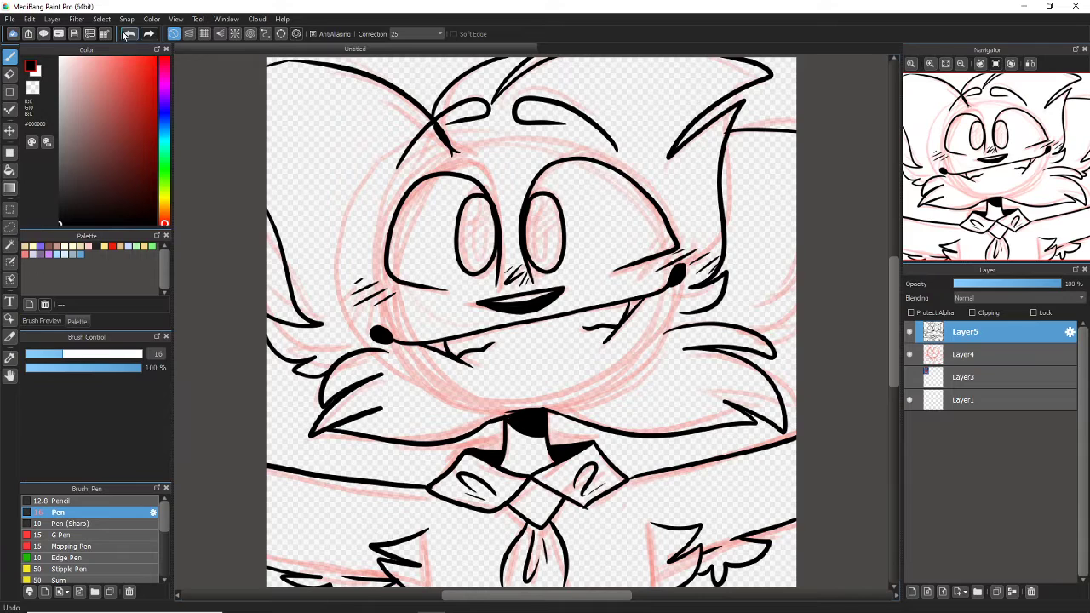
pyautogui.click(129, 34)
pyautogui.click(130, 34)
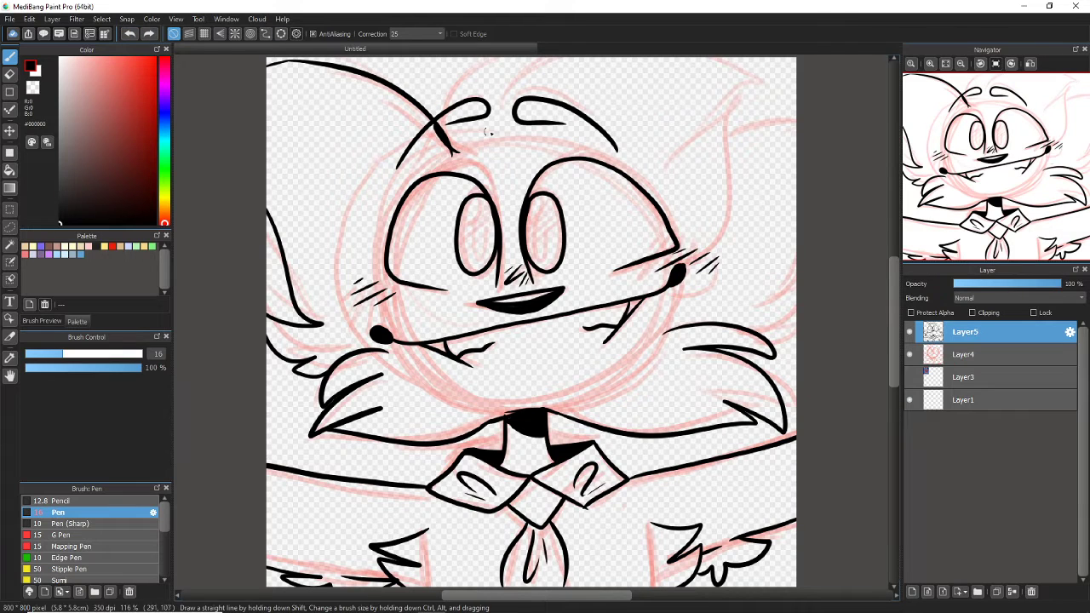
pyautogui.click(909, 354)
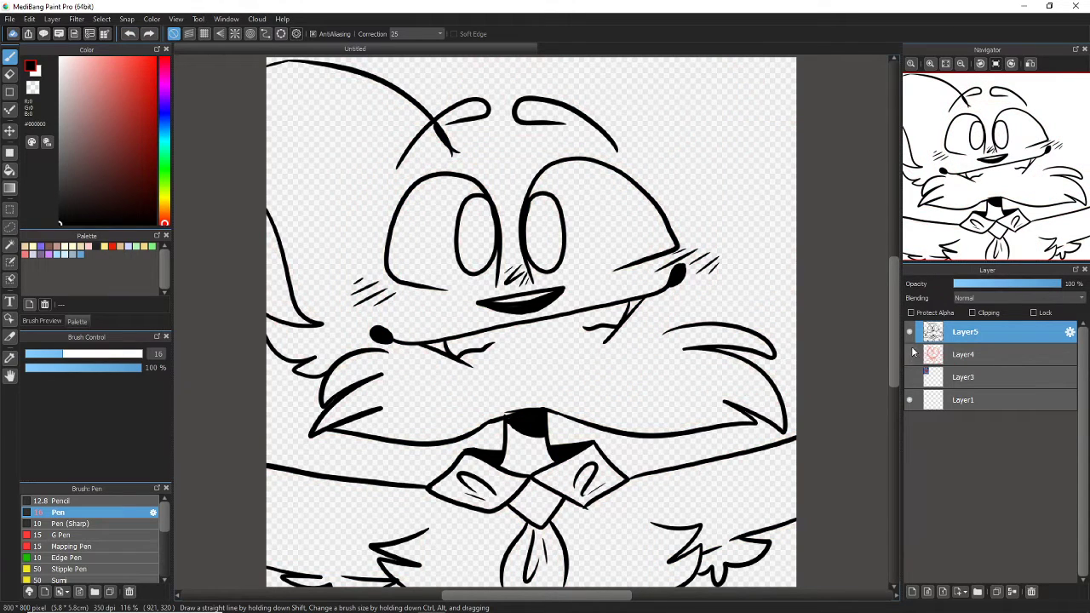
pyautogui.click(911, 352)
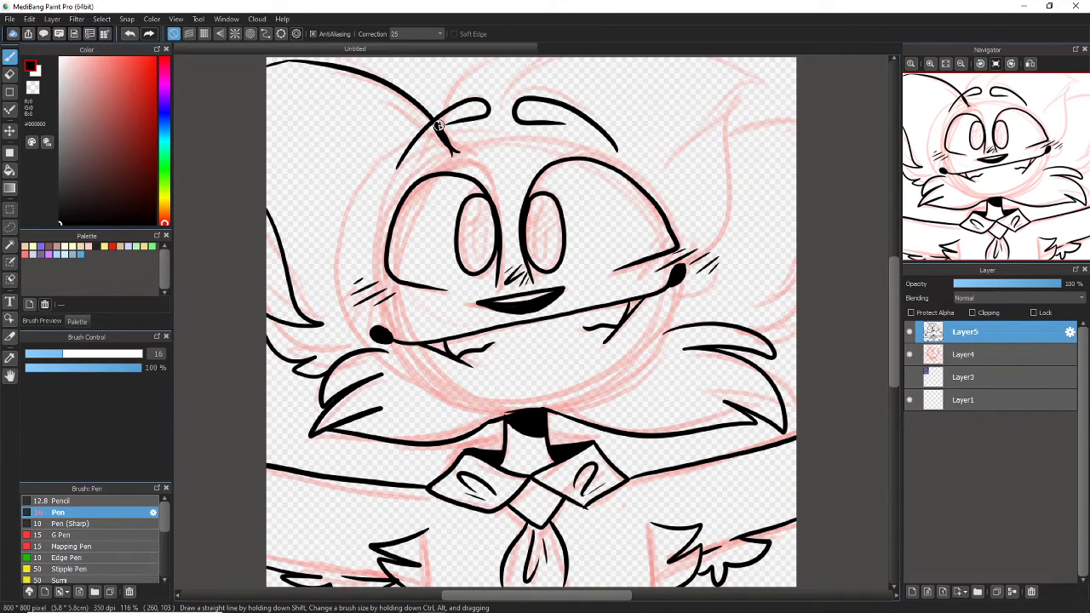
# - Ink the head's top curve sweeping into pointed fur tufts beside the right cheek, plus the right ear's upper edge rising behind it
pyautogui.moveTo(436, 119)
pyautogui.mouseDown()
pyautogui.moveTo(453, 100)
pyautogui.moveTo(508, 78)
pyautogui.moveTo(597, 89)
pyautogui.moveTo(707, 140)
pyautogui.moveTo(764, 100)
pyautogui.moveTo(759, 173)
pyautogui.moveTo(722, 249)
pyautogui.mouseUp()
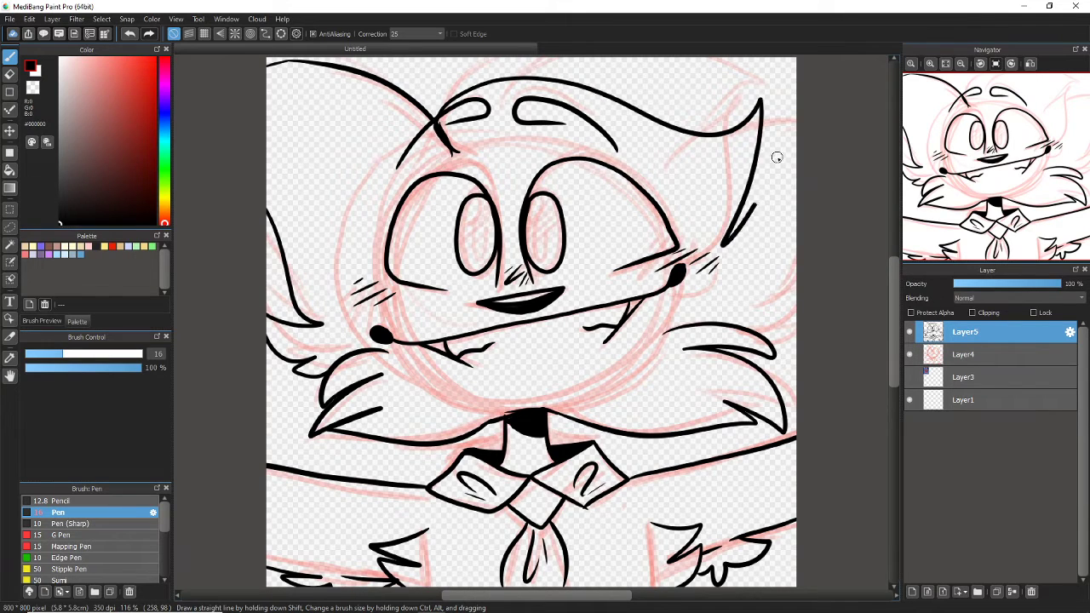
pyautogui.moveTo(773, 157)
pyautogui.mouseDown()
pyautogui.moveTo(784, 216)
pyautogui.moveTo(770, 314)
pyautogui.moveTo(736, 315)
pyautogui.mouseUp()
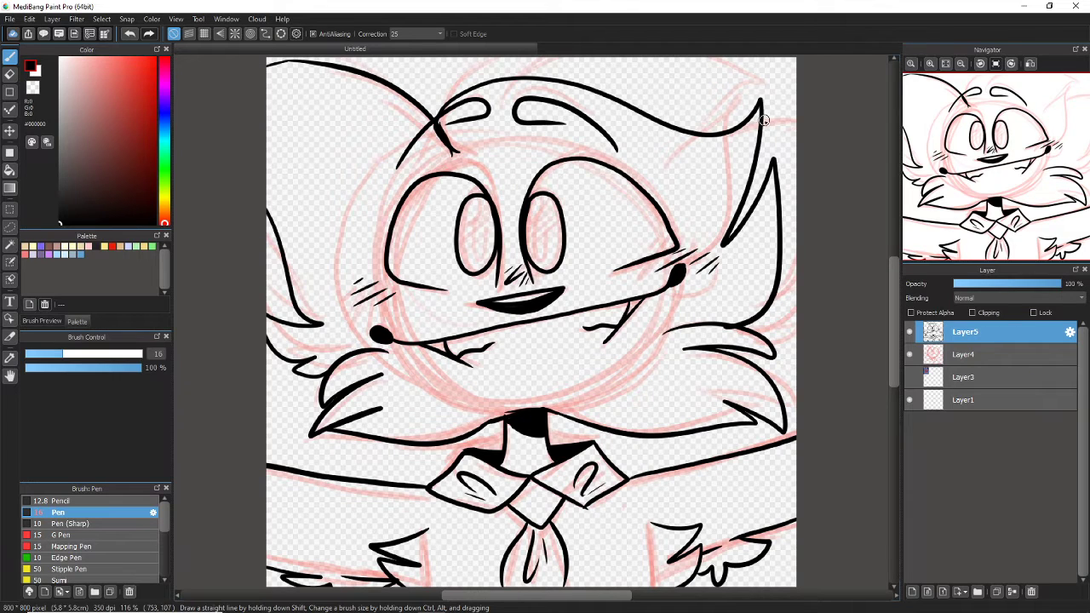
pyautogui.moveTo(684, 130)
pyautogui.mouseDown()
pyautogui.moveTo(719, 87)
pyautogui.moveTo(771, 57)
pyautogui.mouseUp()
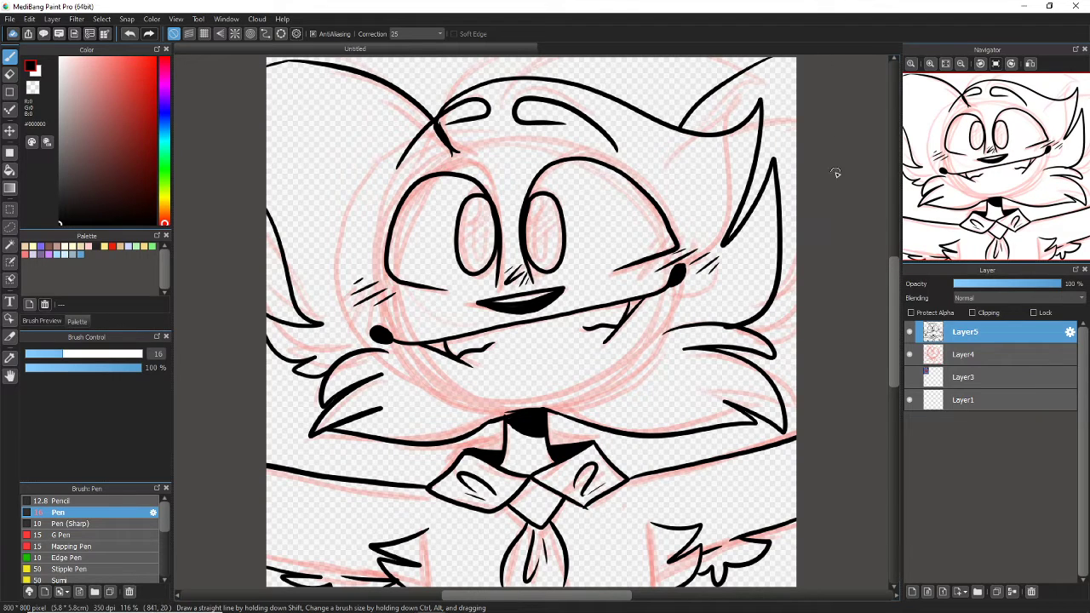
# - Hide the sketch on Layer4, and bucket-fill the small gaps beneath both ends of the mouth line black with tolerance 103
pyautogui.click(910, 356)
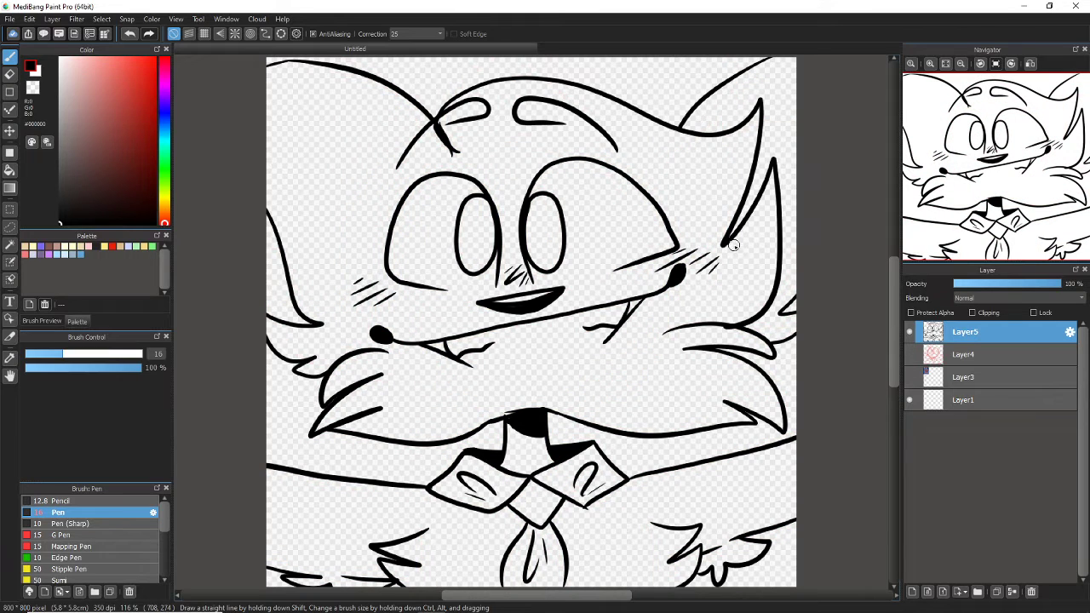
pyautogui.click(9, 170)
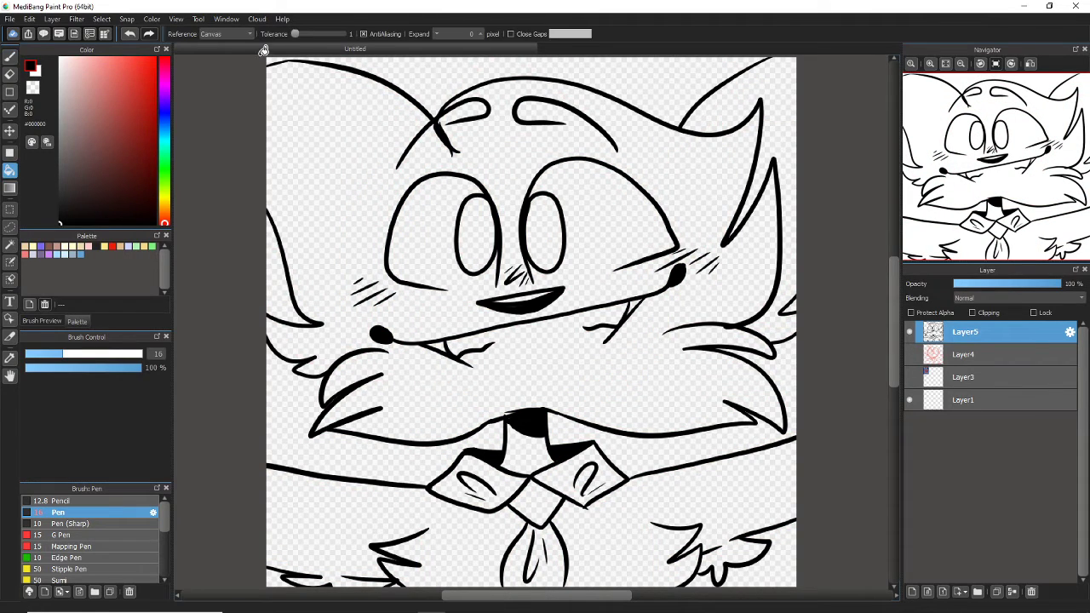
pyautogui.moveTo(296, 34); pyautogui.dragTo(313, 34)
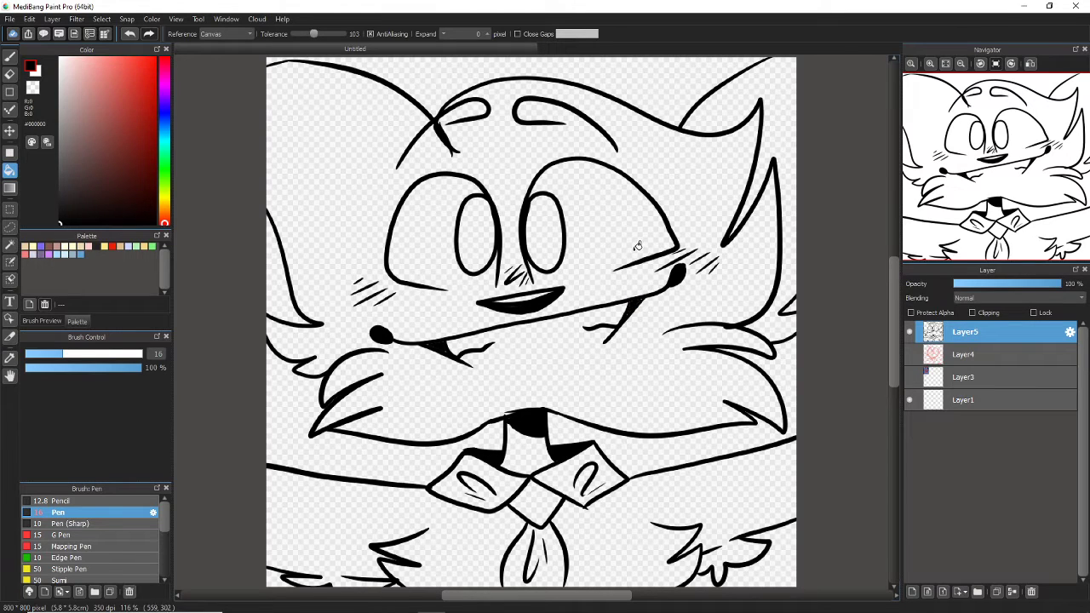
pyautogui.click(443, 342)
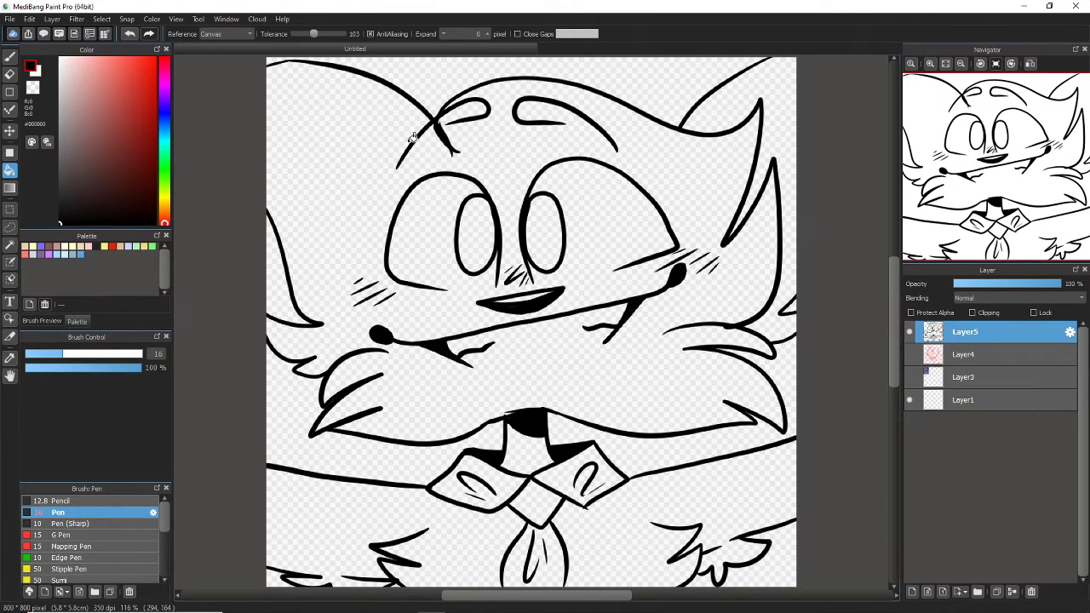
# - Lasso the mouth line with its corner dots and the fang marks, move it slightly down, and clear the selection
pyautogui.click(10, 227)
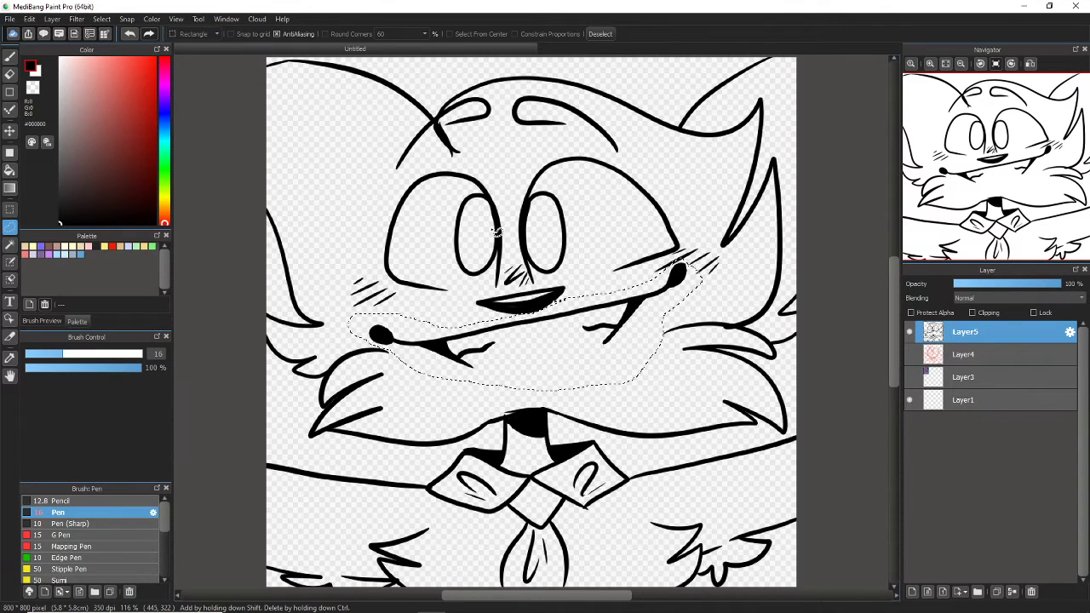
pyautogui.press('v')
pyautogui.moveTo(558, 349)
pyautogui.mouseDown()
pyautogui.moveTo(558, 376)
pyautogui.moveTo(562, 366)
pyautogui.mouseUp()
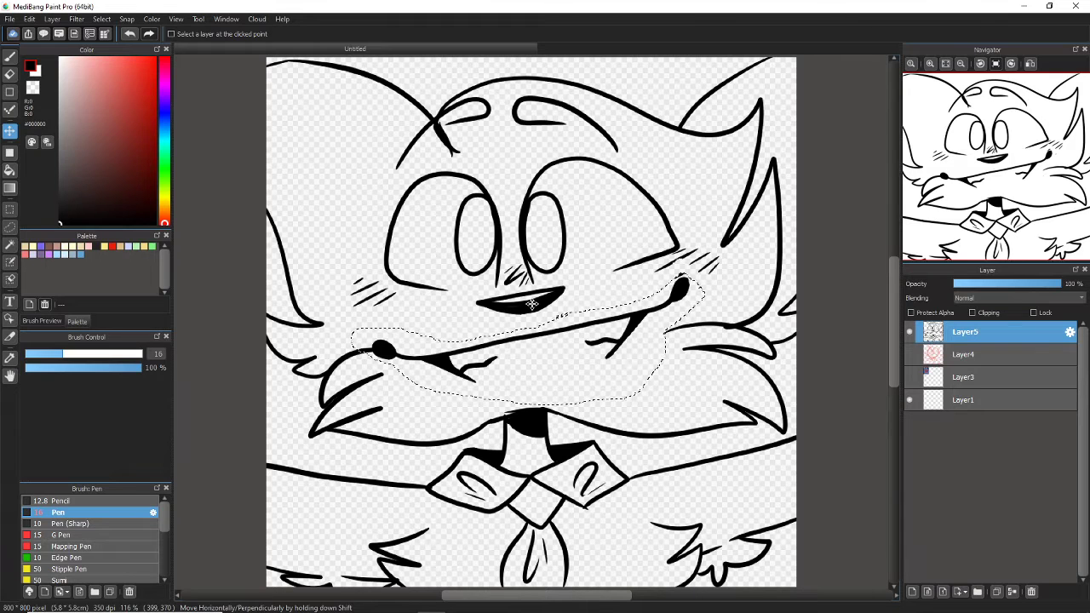
pyautogui.hotkey('ctrl', 'd')
pyautogui.click(9, 227)
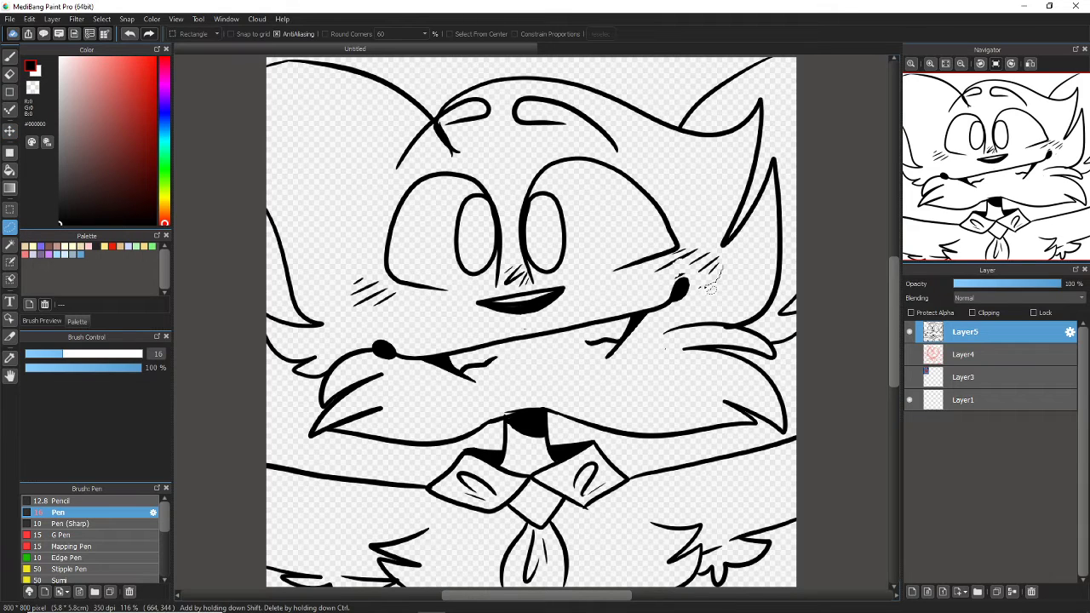
pyautogui.moveTo(705, 284); pyautogui.dragTo(725, 292)
pyautogui.hotkey('ctrl', 'd')
# - Add a new empty layer directly above the hidden sketch layer Layer4, beneath the line art
pyautogui.click(970, 376)
pyautogui.click(971, 354)
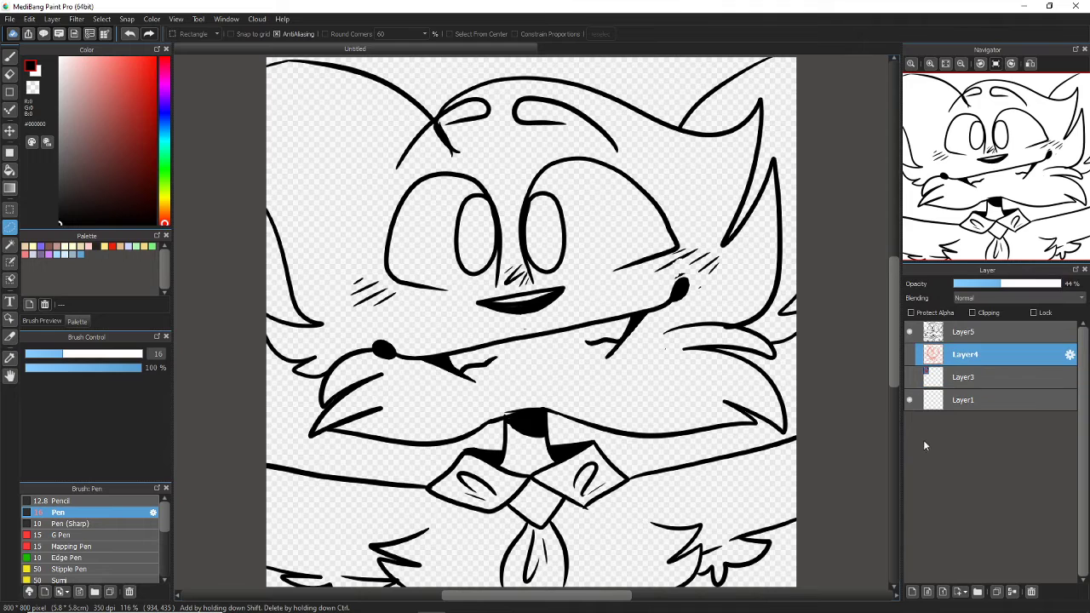
pyautogui.click(912, 591)
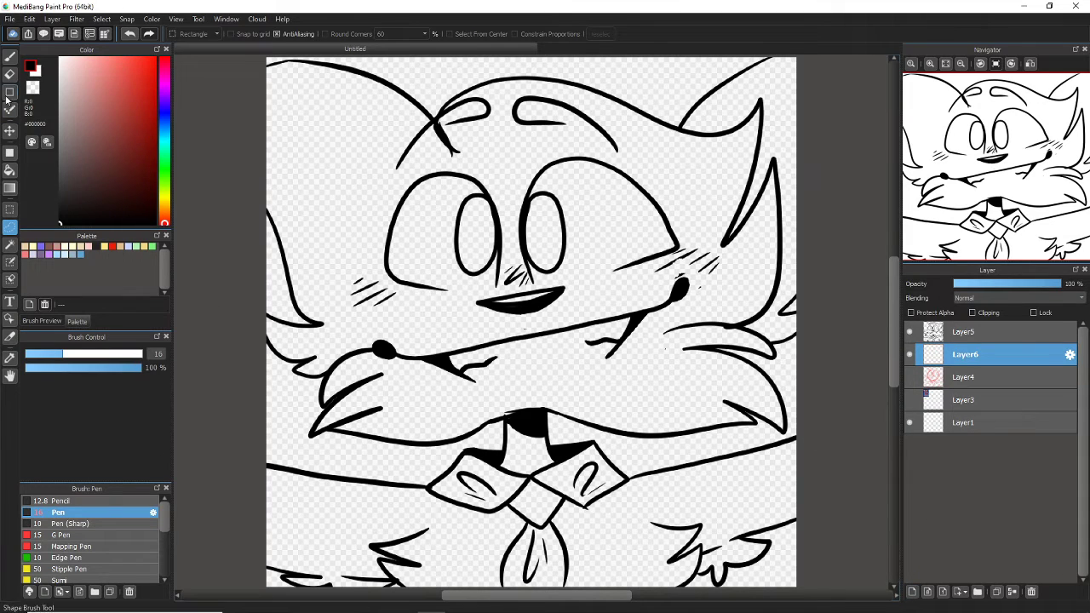
# - Magic-wand select all the background areas around the character with tolerance 1, and invert the selection to cover the character
pyautogui.click(10, 245)
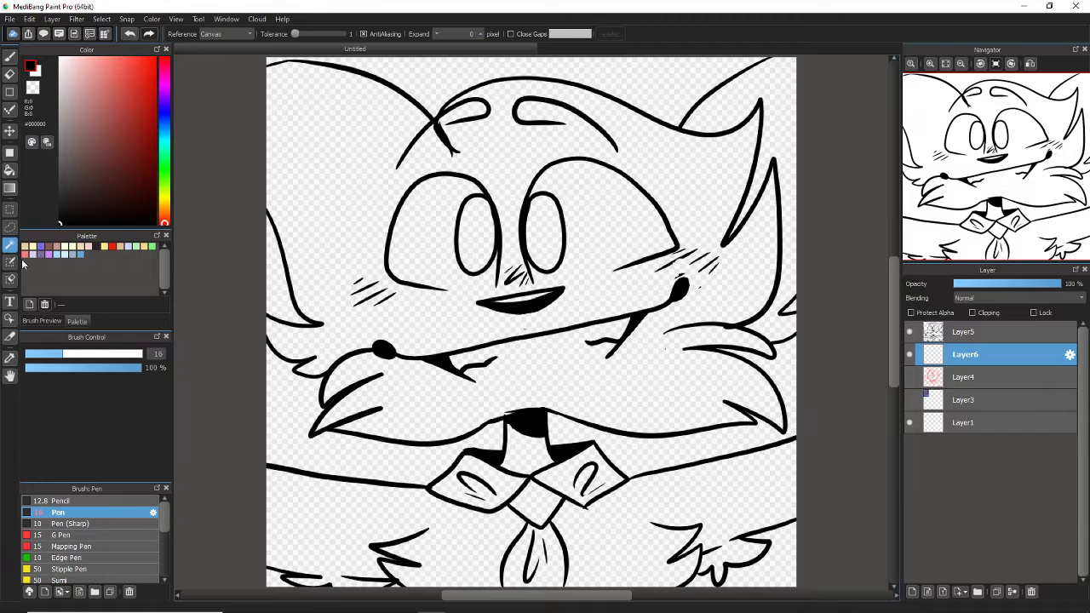
pyautogui.click(323, 460)
pyautogui.keyDown('shift'); pyautogui.click(269, 275); pyautogui.keyUp('shift')
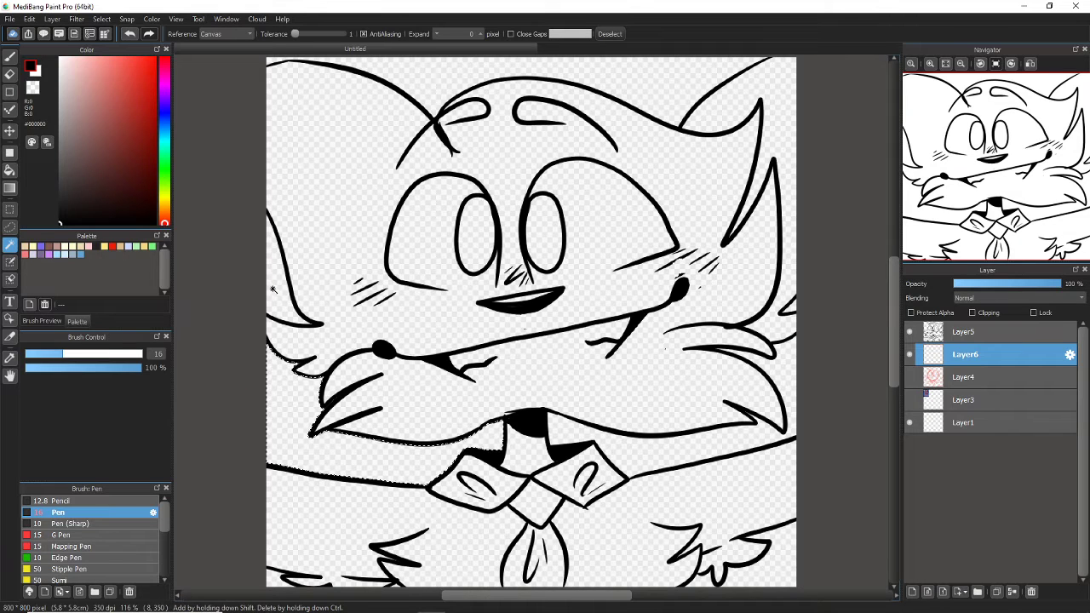
pyautogui.keyDown('shift'); pyautogui.click(430, 86); pyautogui.keyUp('shift')
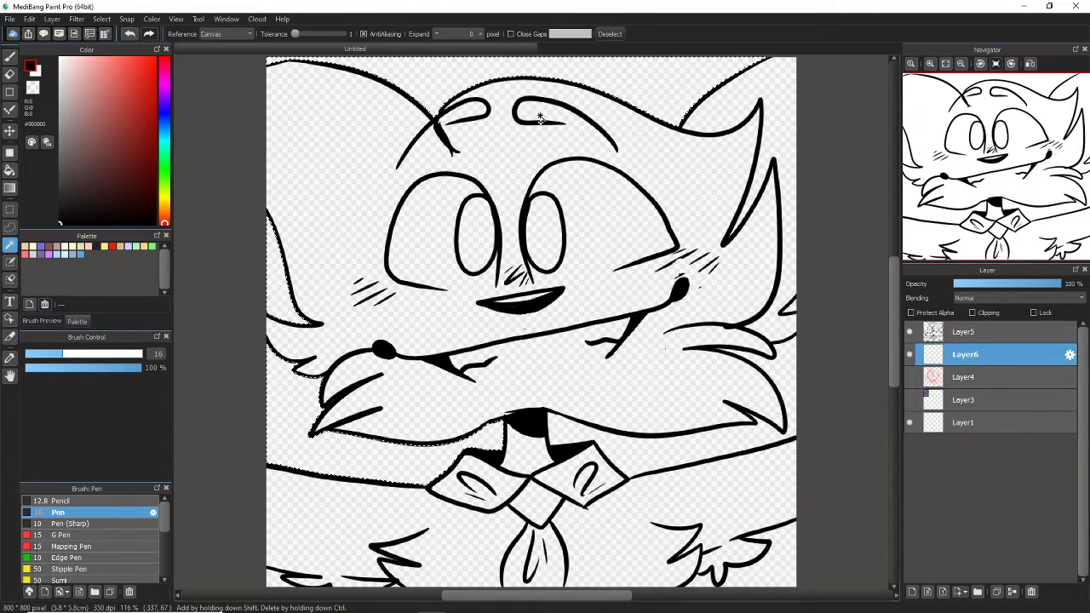
pyautogui.keyDown('shift'); pyautogui.click(783, 371); pyautogui.keyUp('shift')
pyautogui.keyDown('shift'); pyautogui.click(720, 586); pyautogui.keyUp('shift')
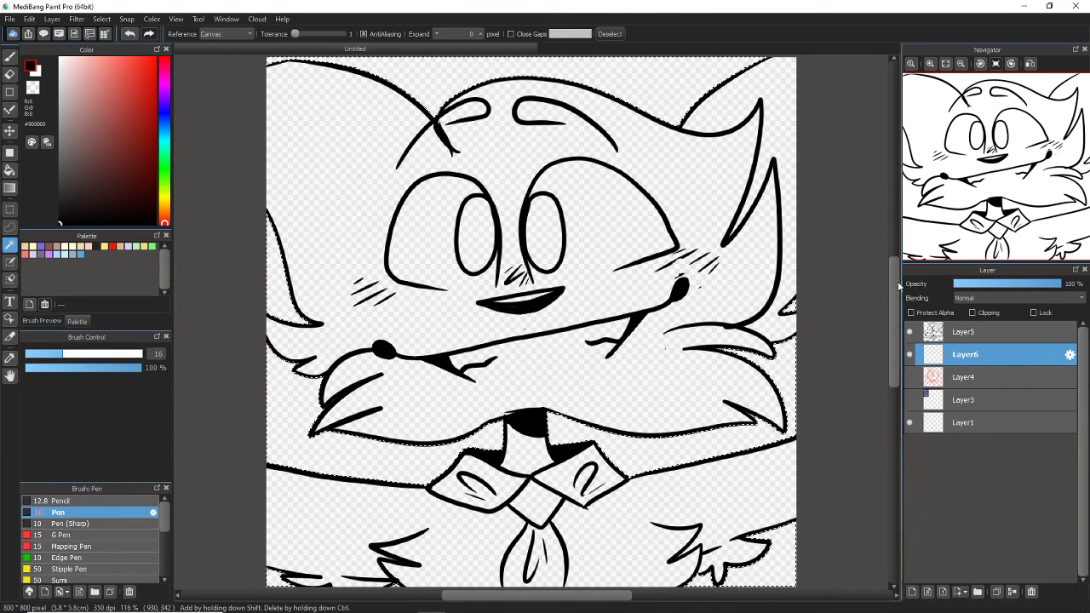
pyautogui.click(100, 19)
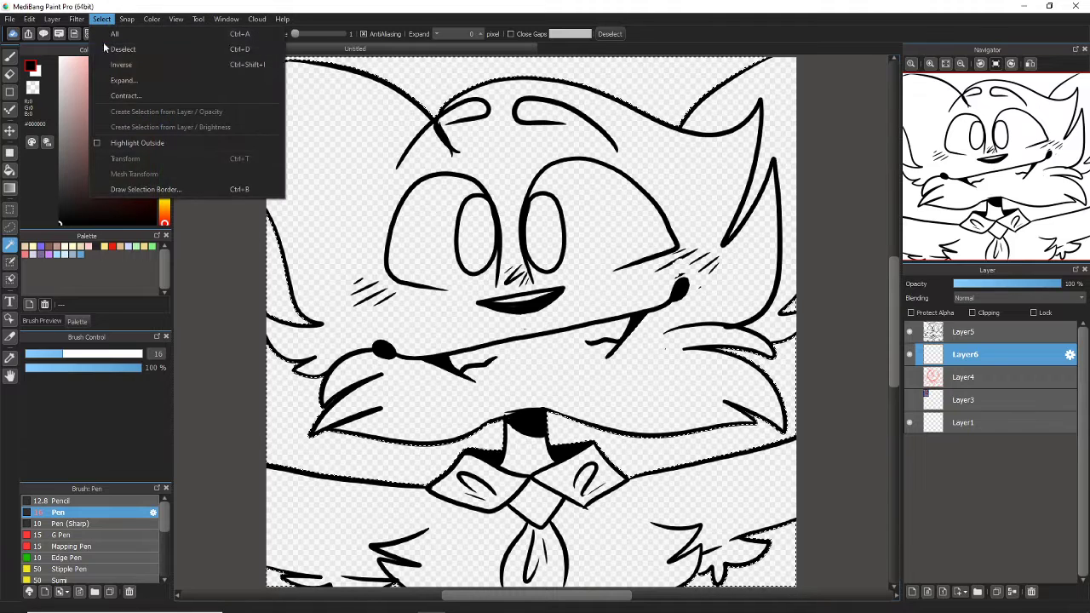
pyautogui.click(107, 66)
pyautogui.click(281, 106)
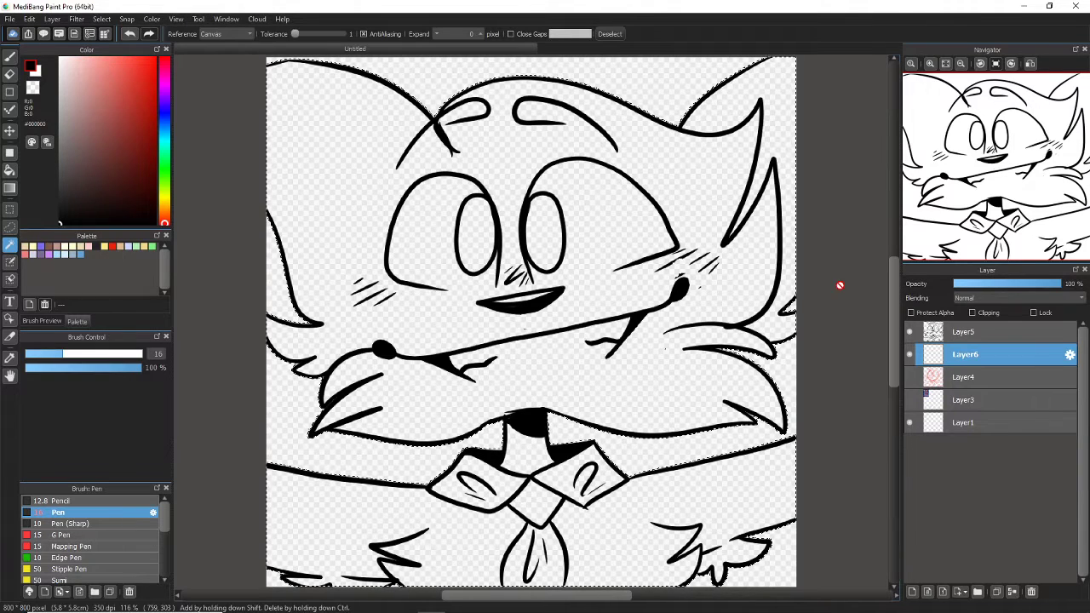
# - Show the reference picture on Layer3, move that layer above Layer4, and sample the salmon body colour #FF7E70 from its leg
pyautogui.click(910, 378)
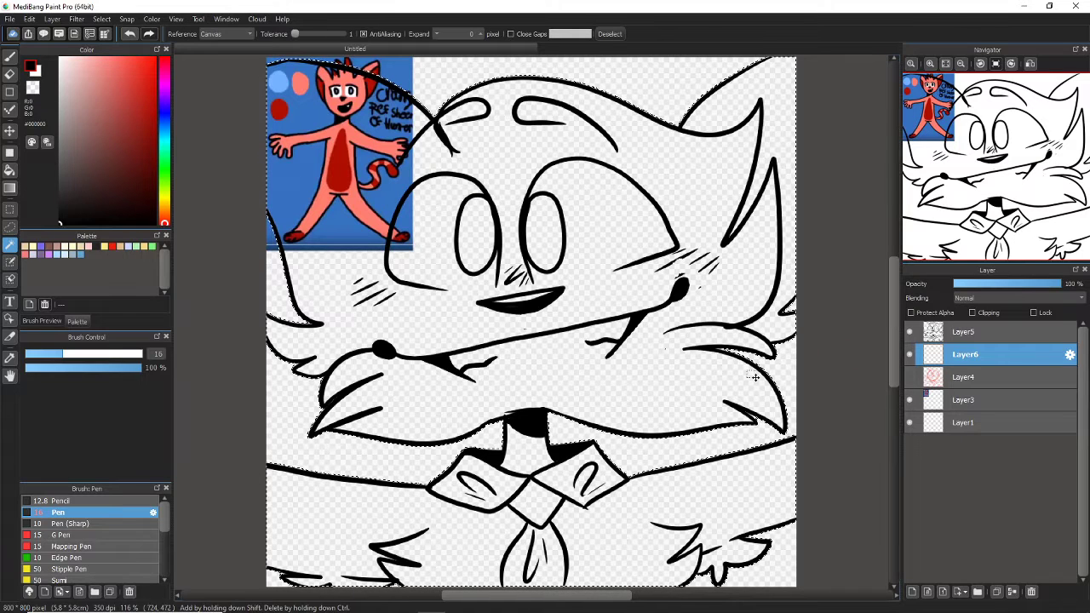
pyautogui.click(979, 399)
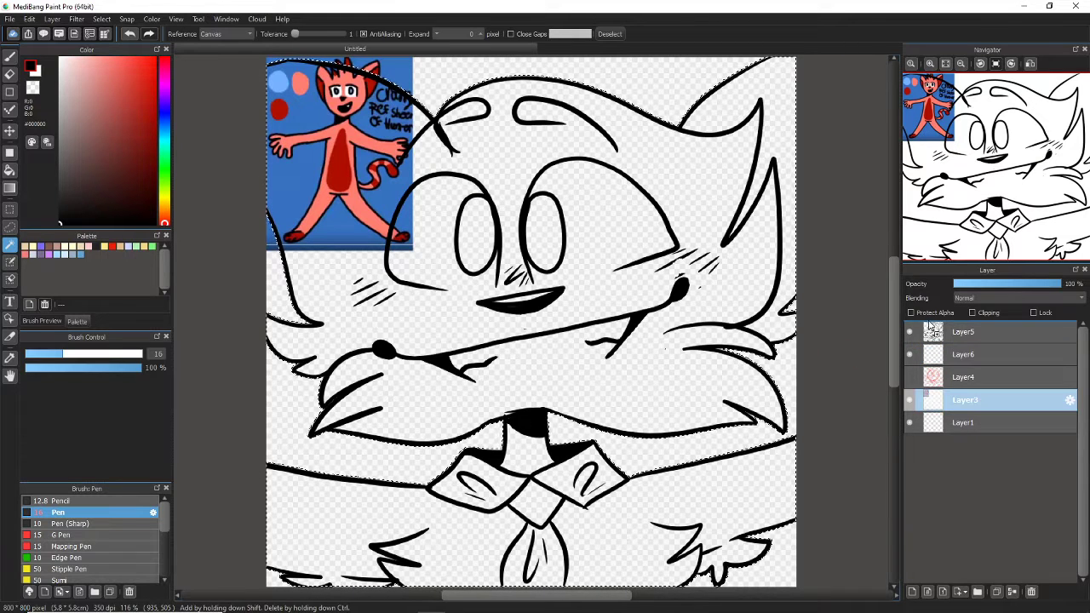
pyautogui.moveTo(929, 326); pyautogui.dragTo(934, 375)
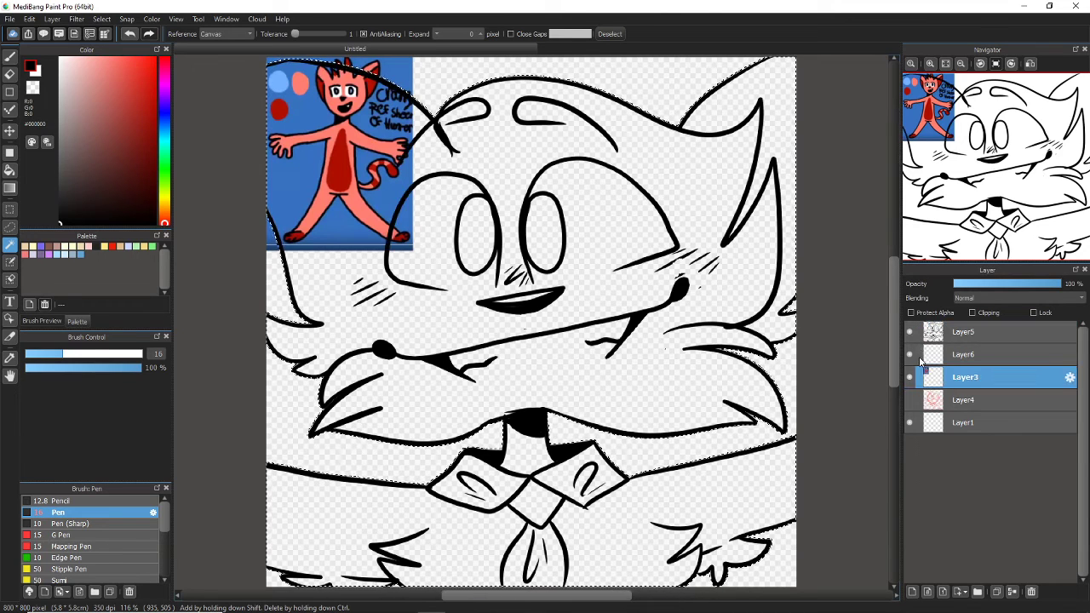
pyautogui.keyDown('alt'); pyautogui.click(360, 213); pyautogui.keyUp('alt')
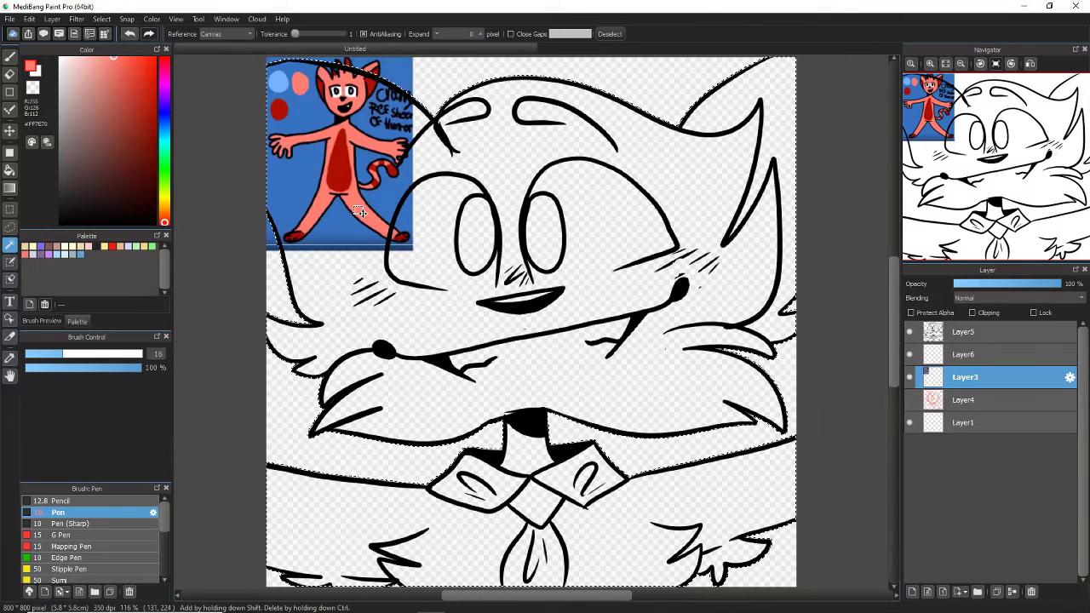
# - Set the Pen brush to size 1000 with stroke correction 0
pyautogui.click(10, 57)
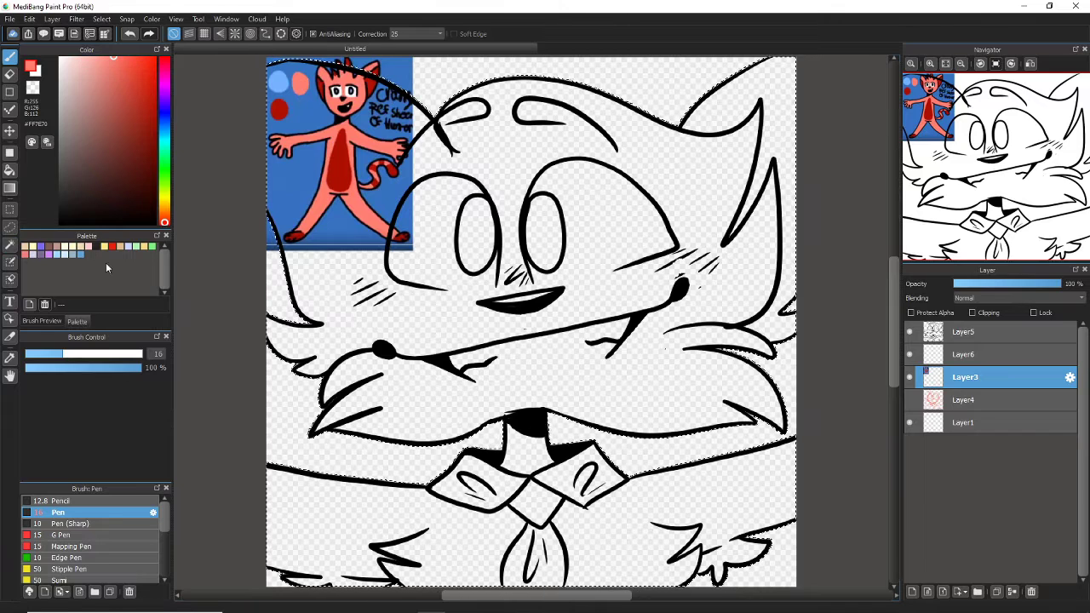
pyautogui.hotkey('ctrl', 'd')
pyautogui.click(416, 35)
pyautogui.click(415, 41)
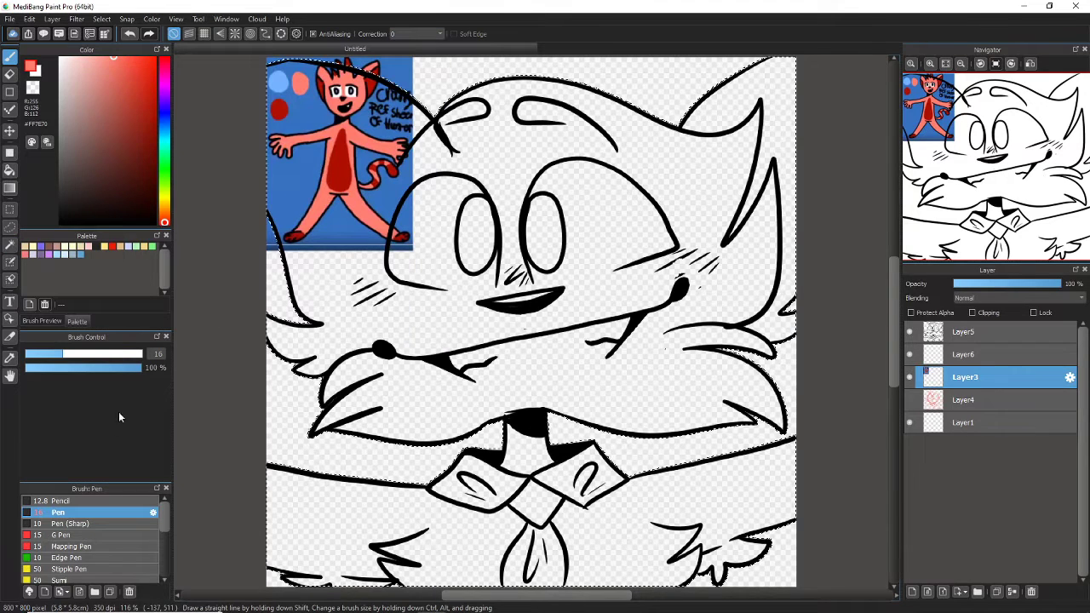
pyautogui.moveTo(124, 356); pyautogui.dragTo(162, 355)
pyautogui.moveTo(636, 213)
pyautogui.mouseDown()
pyautogui.moveTo(556, 225)
pyautogui.moveTo(694, 358)
pyautogui.moveTo(900, 394)
pyautogui.moveTo(275, 516)
pyautogui.moveTo(759, 484)
pyautogui.mouseUp()
pyautogui.click(911, 378)
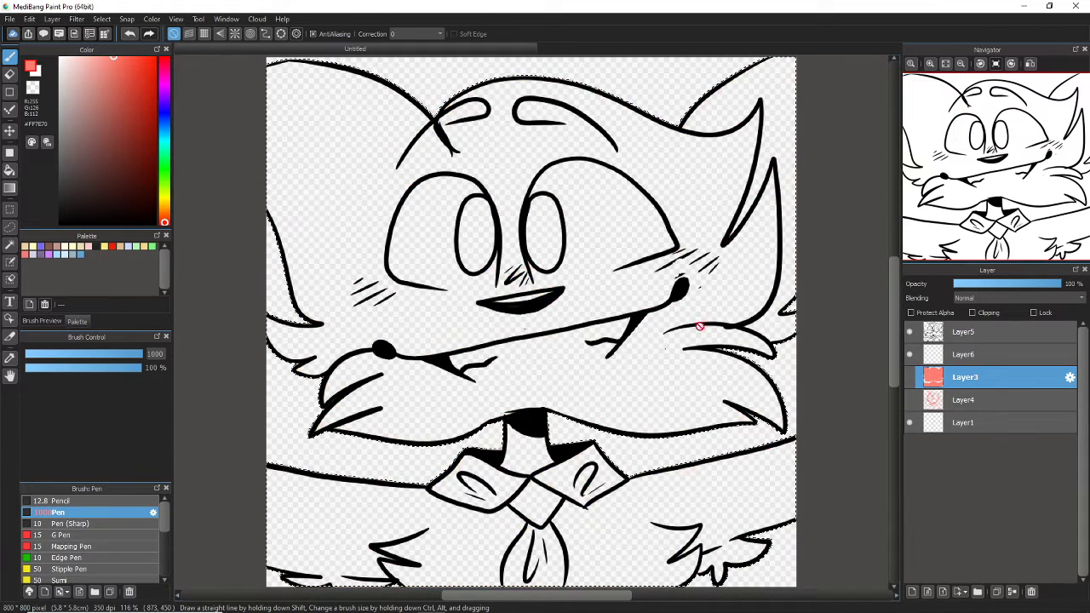
pyautogui.click(910, 376)
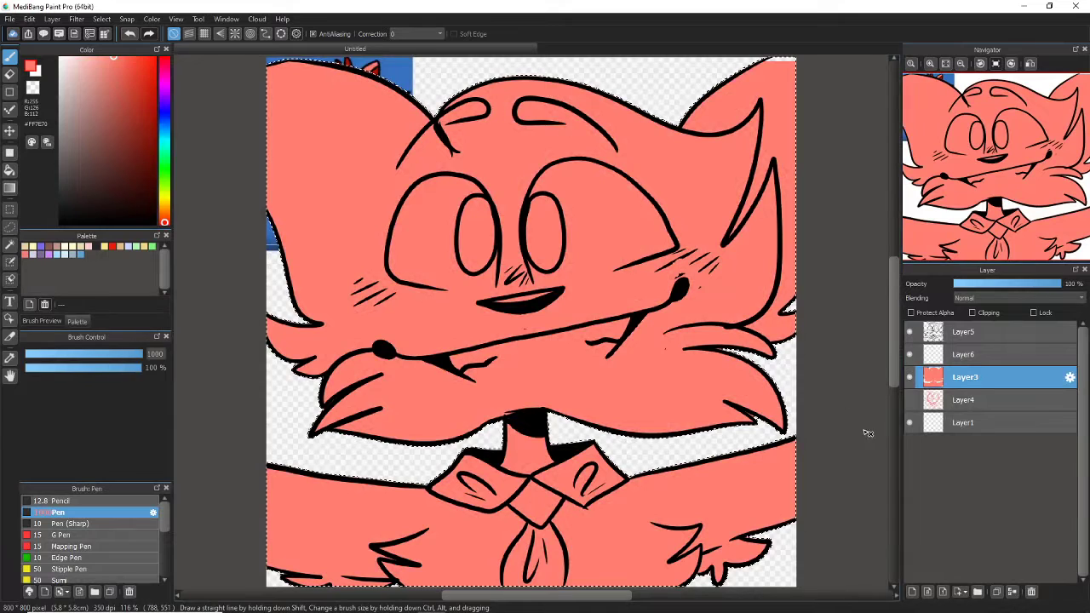
pyautogui.hotkey('ctrl', 'z')
# - Paint the selected character salmon #FF7E70 on Layer6 with broad Pen strokes
pyautogui.click(949, 355)
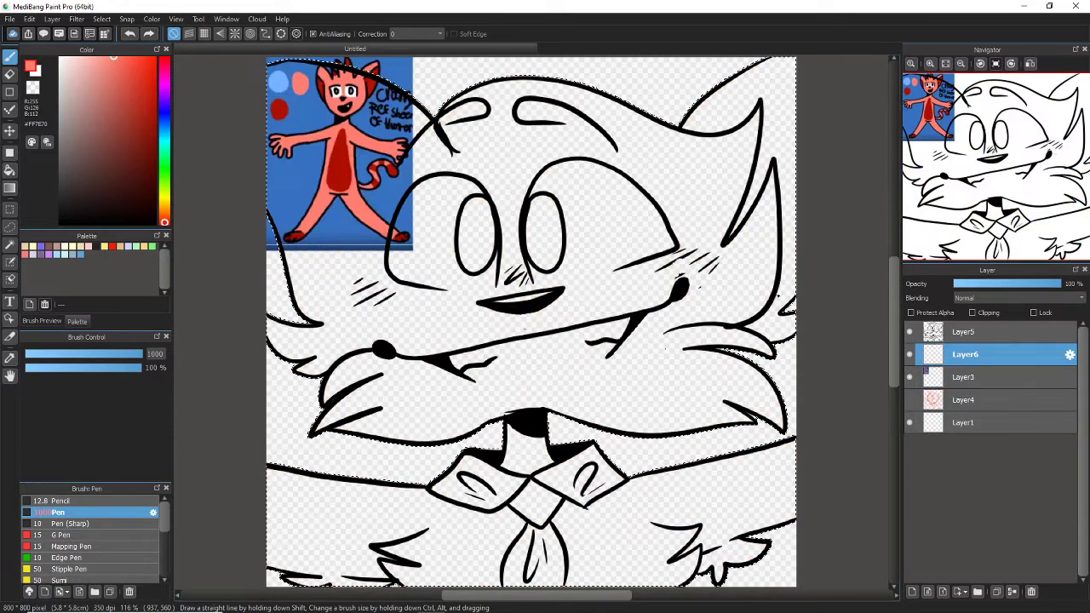
pyautogui.moveTo(719, 166)
pyautogui.mouseDown()
pyautogui.moveTo(710, 149)
pyautogui.moveTo(285, 219)
pyautogui.mouseUp()
pyautogui.moveTo(562, 284); pyautogui.dragTo(296, 481)
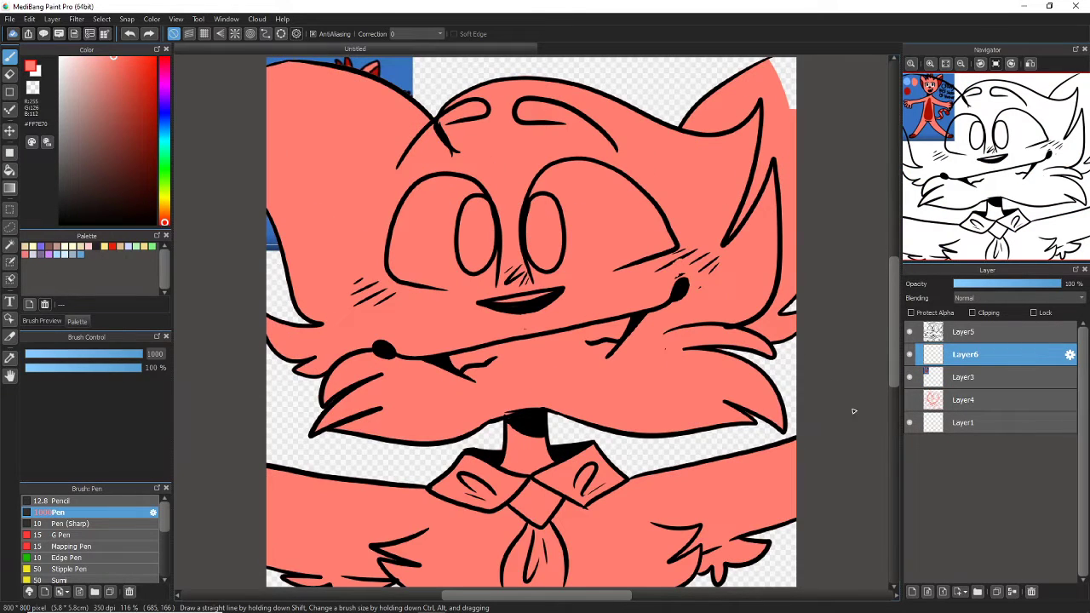
# - Hide Layer6 to sample the dark red #AE0F00 from the reference character's belly, and show the layer again
pyautogui.click(908, 355)
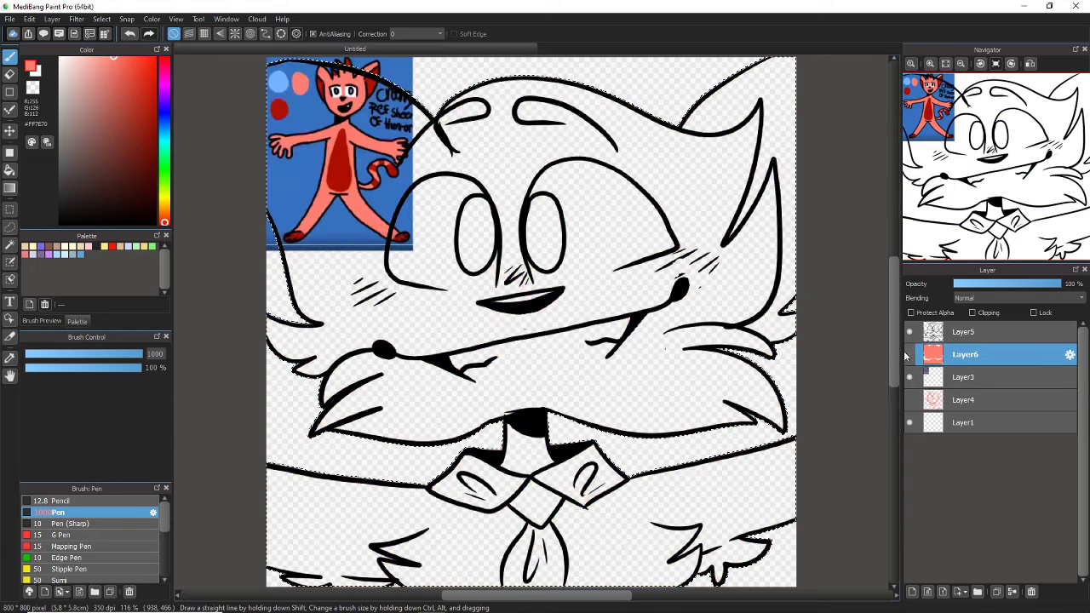
pyautogui.keyDown('alt'); pyautogui.click(340, 171); pyautogui.keyUp('alt')
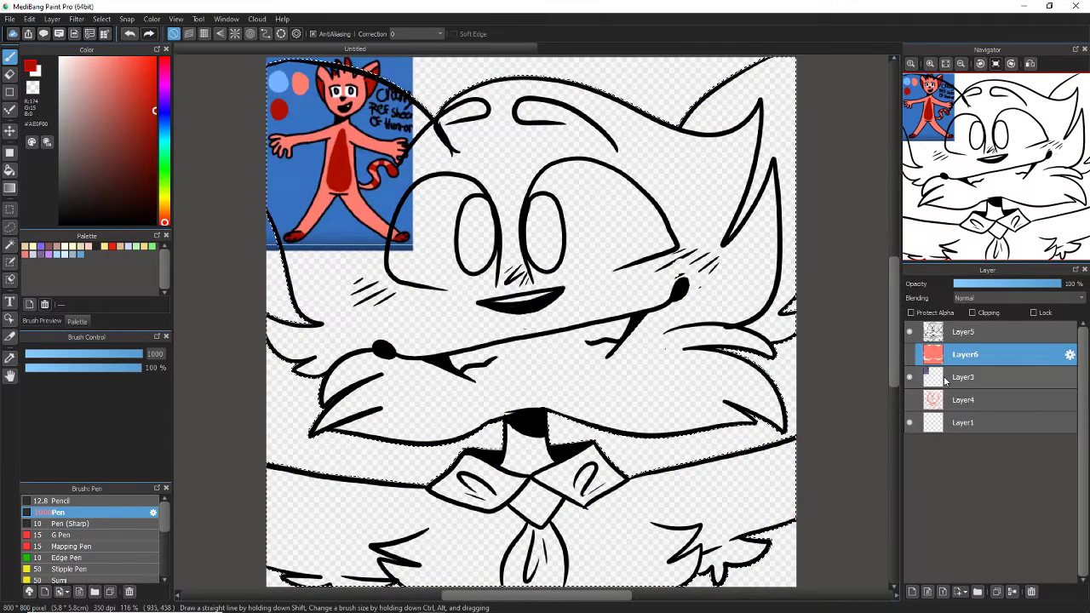
pyautogui.click(911, 355)
pyautogui.click(912, 354)
pyautogui.click(911, 354)
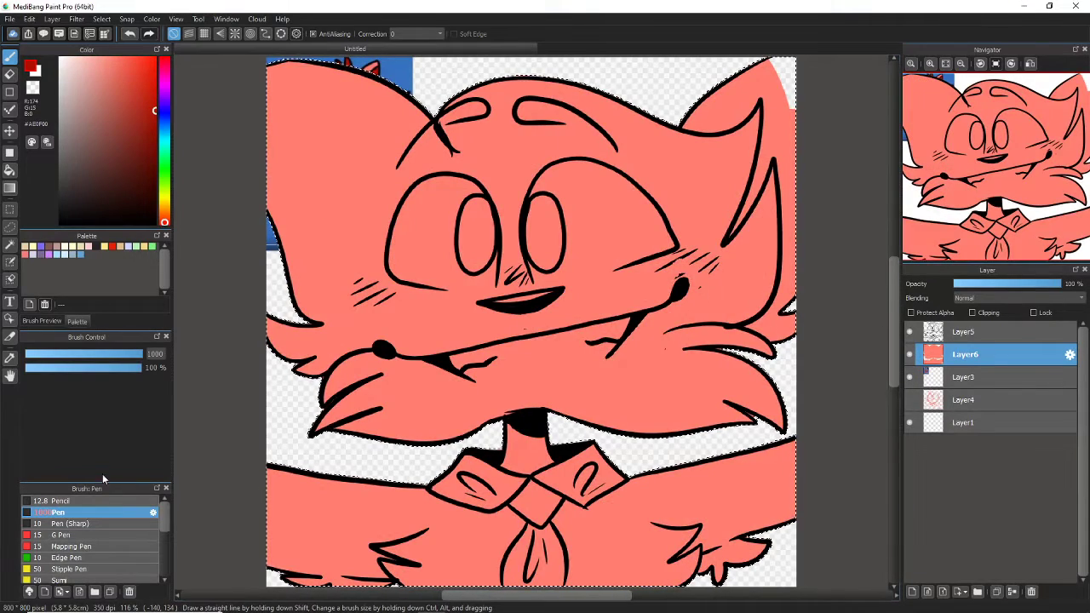
# - Paint dark red #AE0F00 fur onto the pointed tufts beside the right cheek with the size 50 Watercolor brush
pyautogui.scroll(-3, 161, 527)
pyautogui.click(102, 552)
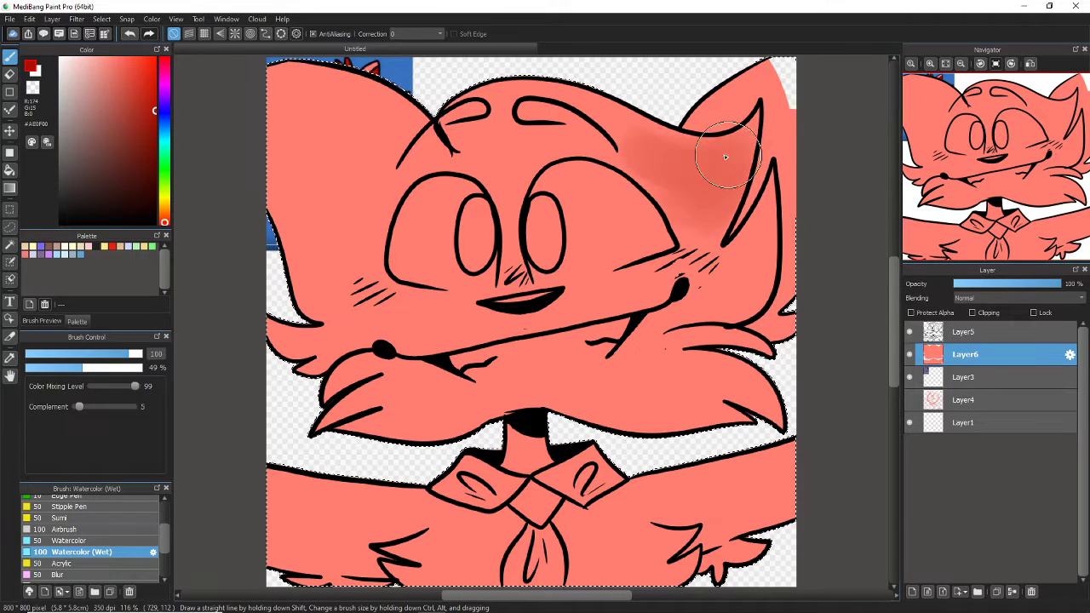
pyautogui.click(70, 541)
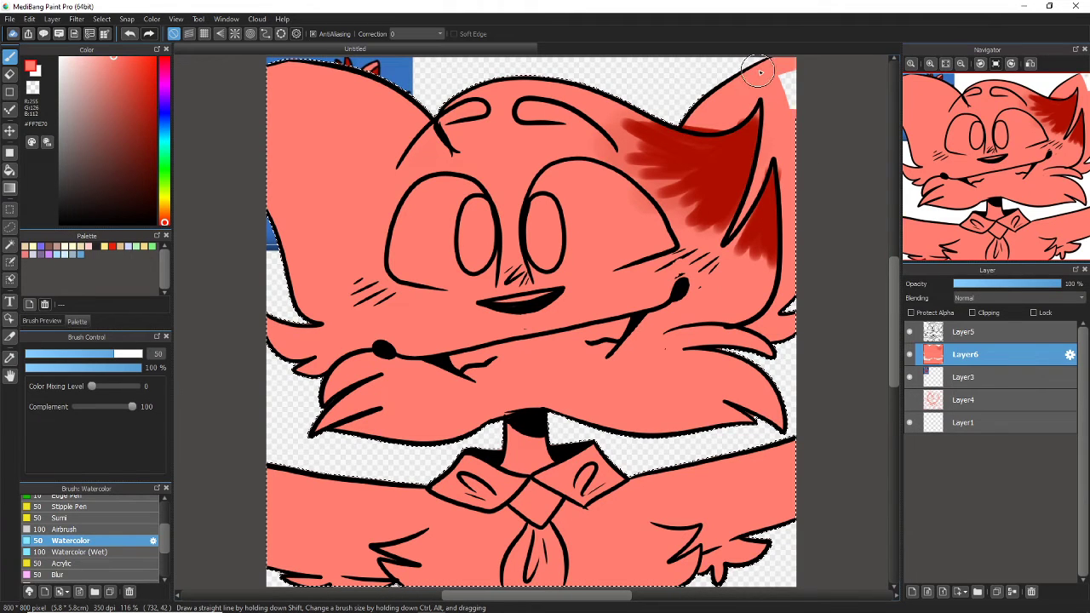
pyautogui.click(736, 164)
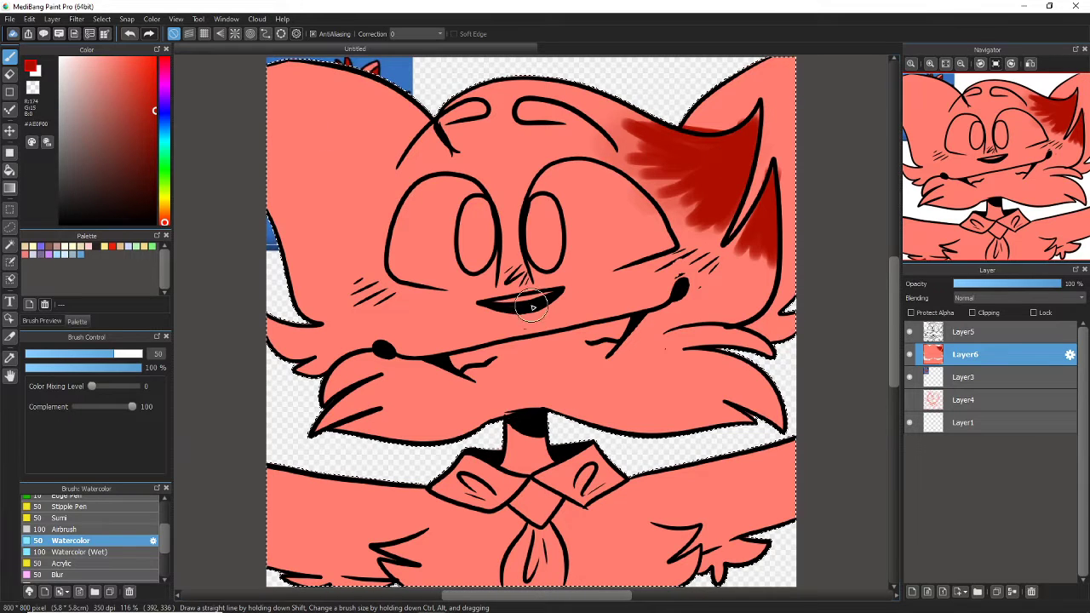
# - Paint a dark red, jagged-edged fur patch across the chest on both sides of the tie
pyautogui.moveTo(408, 558)
pyautogui.mouseDown()
pyautogui.moveTo(434, 570)
pyautogui.moveTo(400, 579)
pyautogui.moveTo(443, 583)
pyautogui.moveTo(409, 549)
pyautogui.moveTo(434, 531)
pyautogui.moveTo(402, 551)
pyautogui.moveTo(447, 540)
pyautogui.moveTo(464, 566)
pyautogui.moveTo(451, 584)
pyautogui.moveTo(460, 528)
pyautogui.mouseUp()
pyautogui.moveTo(1014, 186); pyautogui.dragTo(1024, 204)
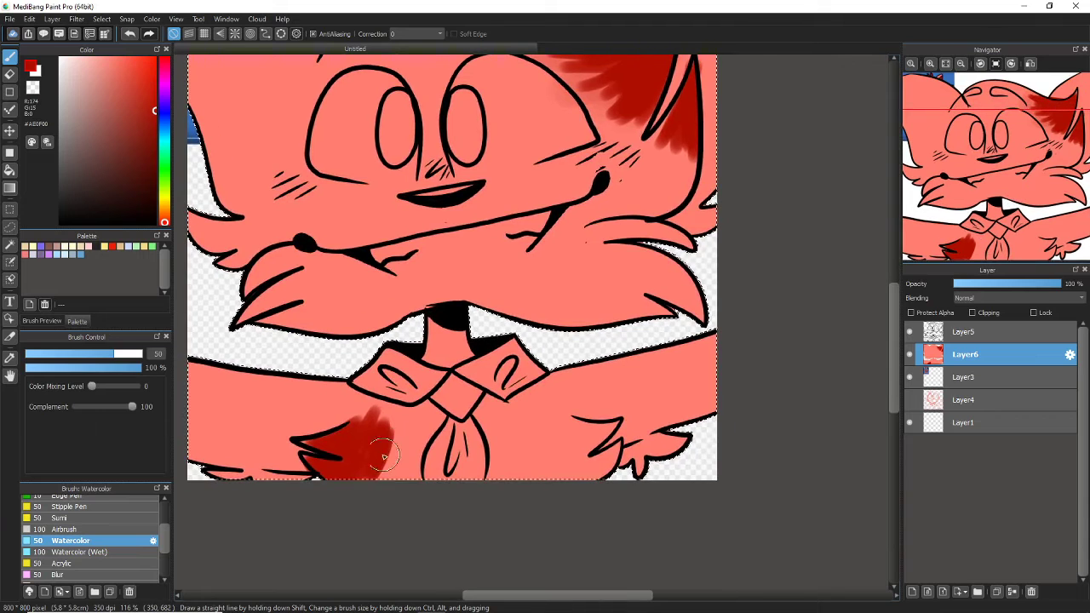
pyautogui.moveTo(389, 449)
pyautogui.mouseDown()
pyautogui.moveTo(383, 493)
pyautogui.moveTo(429, 406)
pyautogui.moveTo(409, 484)
pyautogui.moveTo(425, 432)
pyautogui.mouseUp()
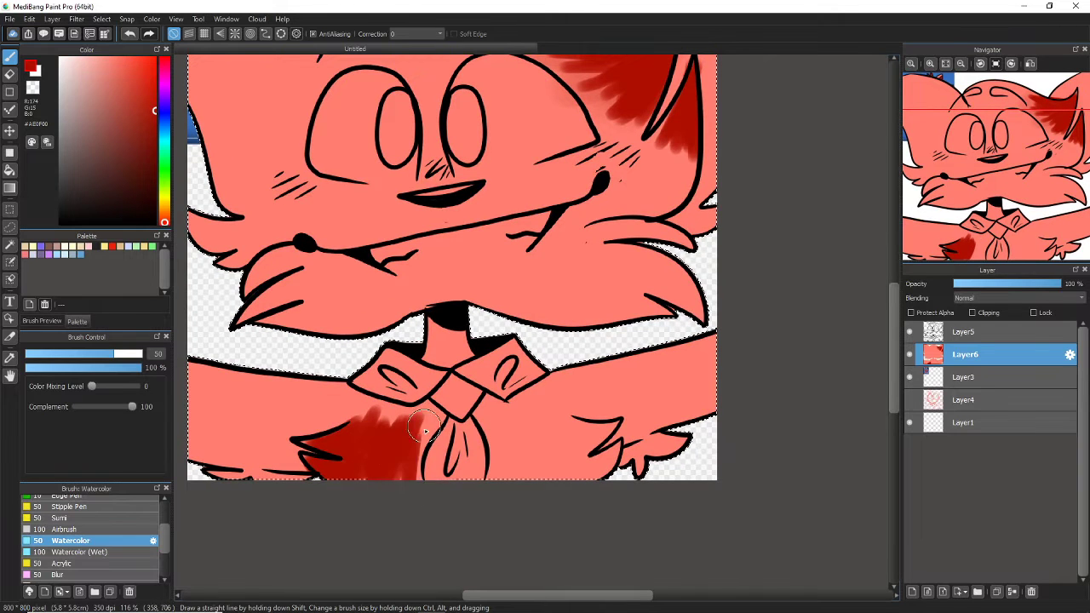
pyautogui.moveTo(418, 472)
pyautogui.mouseDown()
pyautogui.moveTo(436, 414)
pyautogui.moveTo(400, 429)
pyautogui.moveTo(396, 416)
pyautogui.moveTo(440, 416)
pyautogui.moveTo(431, 435)
pyautogui.moveTo(407, 425)
pyautogui.mouseUp()
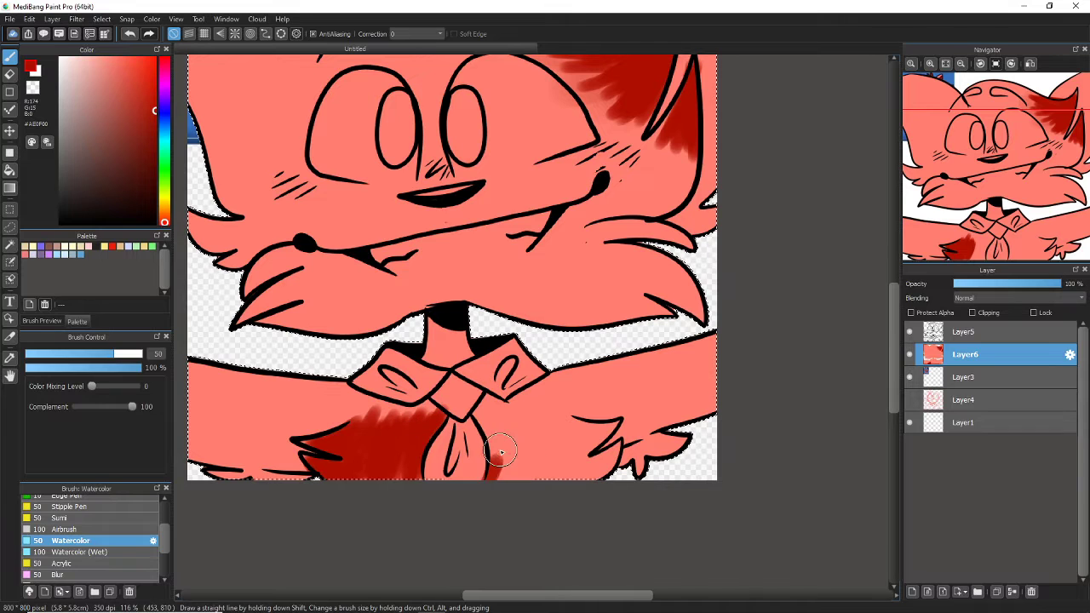
pyautogui.moveTo(495, 445)
pyautogui.mouseDown()
pyautogui.moveTo(487, 407)
pyautogui.moveTo(493, 400)
pyautogui.moveTo(501, 441)
pyautogui.moveTo(515, 409)
pyautogui.mouseUp()
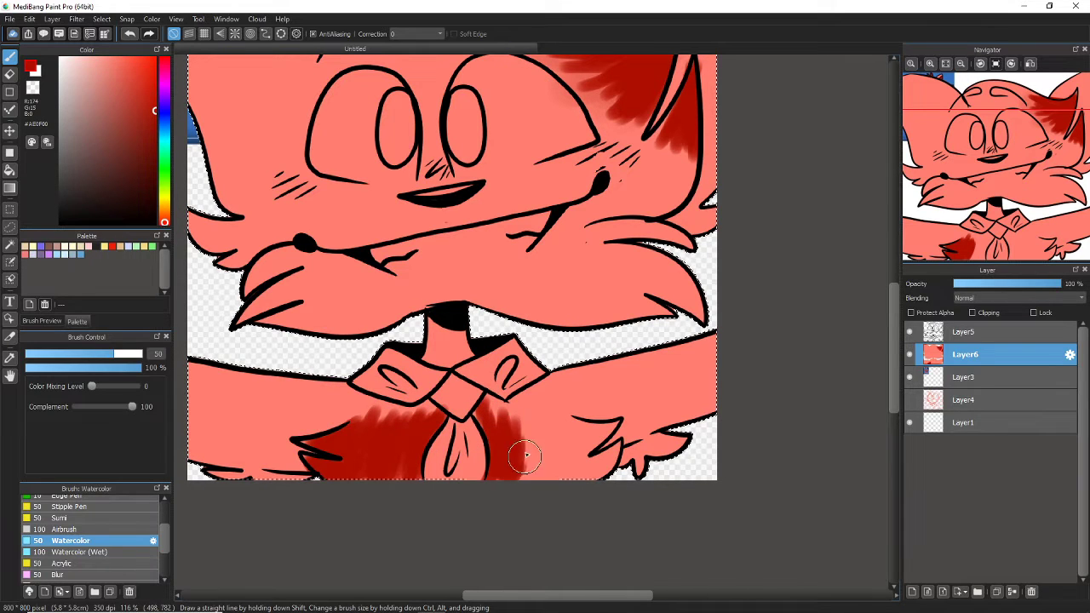
pyautogui.moveTo(526, 455)
pyautogui.mouseDown()
pyautogui.moveTo(528, 398)
pyautogui.moveTo(533, 484)
pyautogui.moveTo(536, 411)
pyautogui.moveTo(543, 490)
pyautogui.moveTo(553, 406)
pyautogui.moveTo(557, 493)
pyautogui.moveTo(550, 415)
pyautogui.moveTo(568, 466)
pyautogui.moveTo(562, 411)
pyautogui.moveTo(583, 478)
pyautogui.moveTo(589, 429)
pyautogui.moveTo(606, 433)
pyautogui.moveTo(580, 429)
pyautogui.moveTo(616, 426)
pyautogui.moveTo(585, 451)
pyautogui.moveTo(596, 446)
pyautogui.moveTo(586, 452)
pyautogui.moveTo(609, 465)
pyautogui.mouseUp()
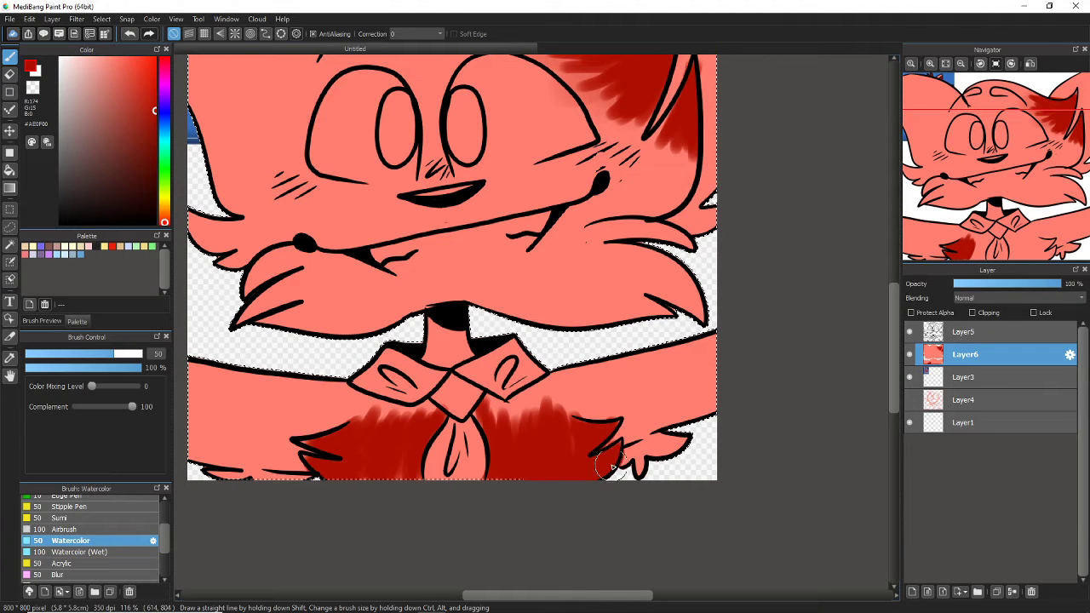
# - Paint both eyebrows dark red with the Watercolor brush
pyautogui.moveTo(1009, 185); pyautogui.dragTo(1010, 168)
pyautogui.moveTo(437, 129); pyautogui.dragTo(399, 145)
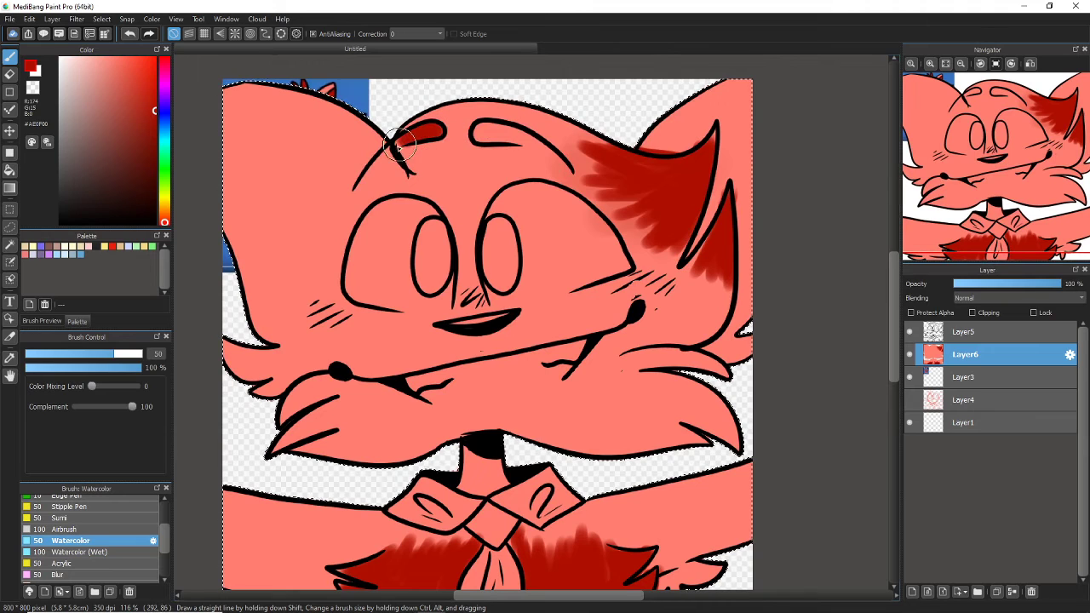
pyautogui.moveTo(477, 134)
pyautogui.mouseDown()
pyautogui.moveTo(519, 129)
pyautogui.moveTo(490, 141)
pyautogui.moveTo(509, 133)
pyautogui.moveTo(529, 142)
pyautogui.mouseUp()
pyautogui.hotkey('ctrl', 'd')
# - Paint the whites of both eyes in #FFFFFF with the Pen brush at about size 103
pyautogui.moveTo(68, 75); pyautogui.dragTo(59, 57)
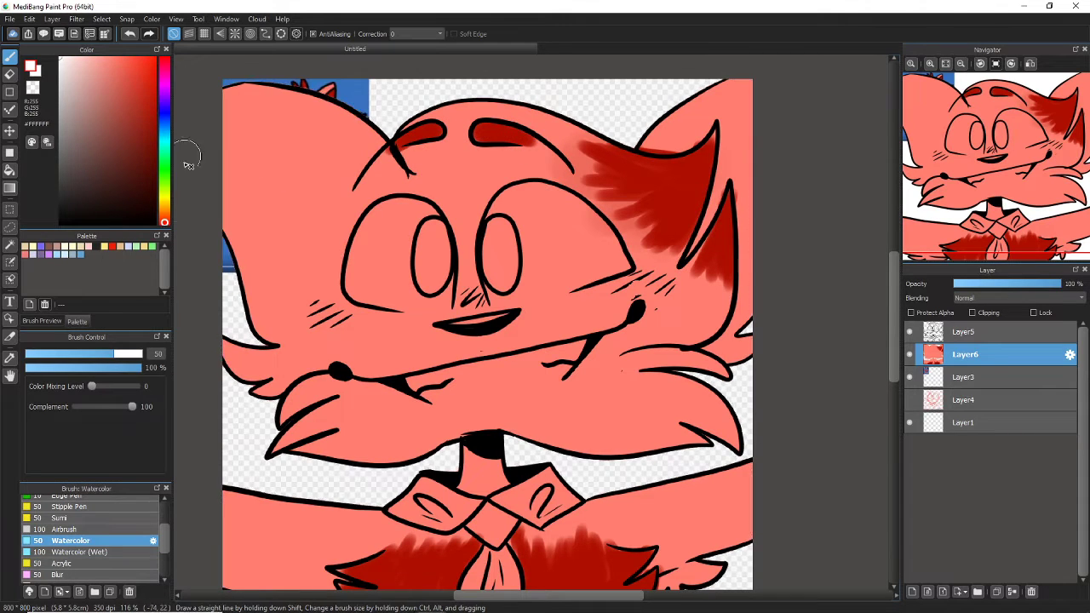
pyautogui.scroll(3, 143, 510)
pyautogui.click(130, 511)
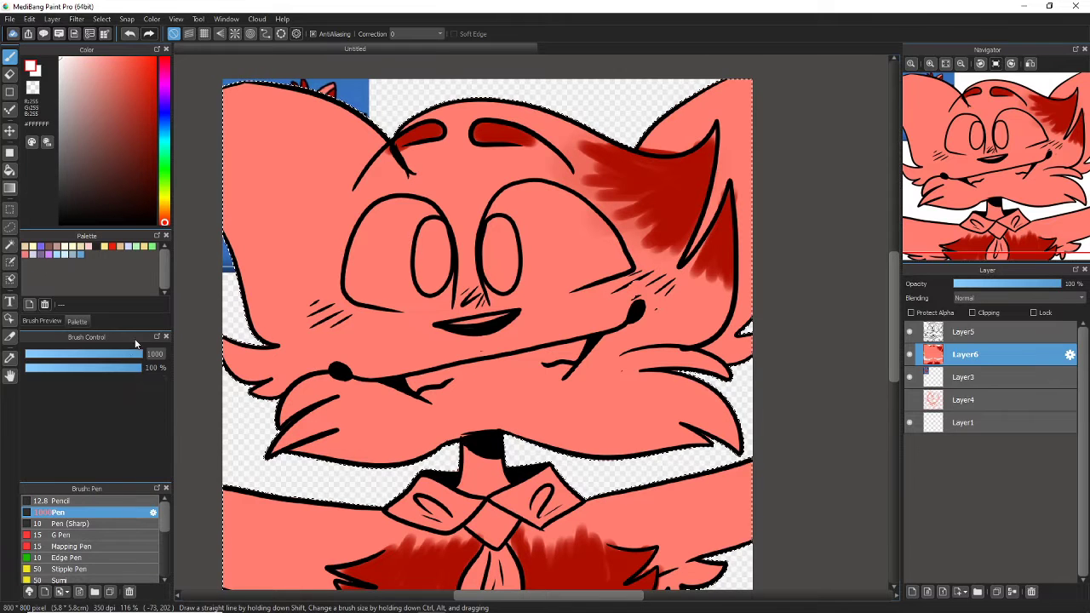
pyautogui.moveTo(129, 358); pyautogui.dragTo(131, 357)
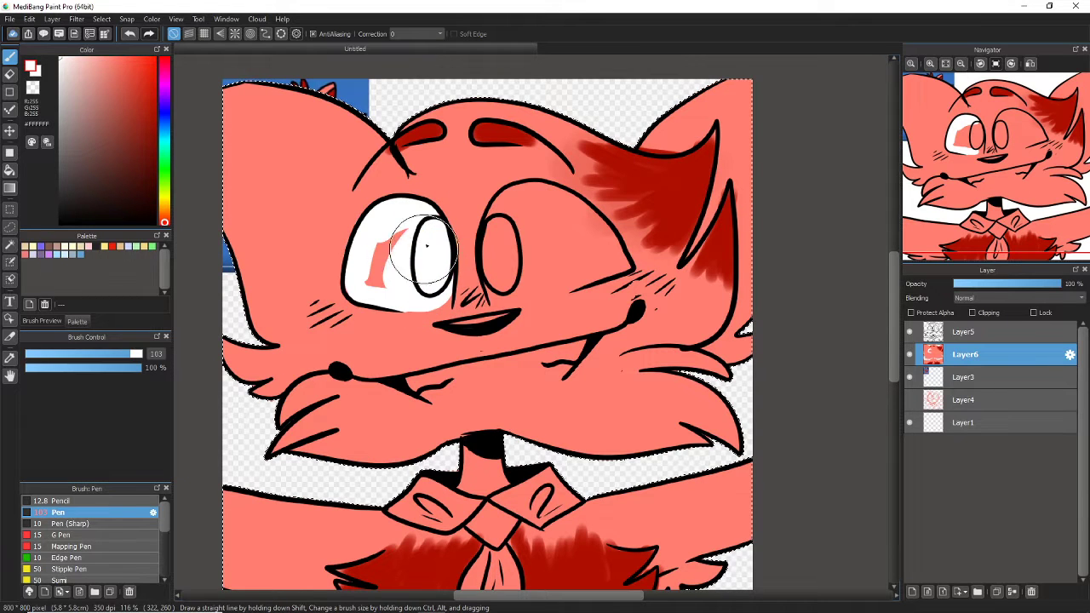
pyautogui.moveTo(530, 195); pyautogui.dragTo(521, 194)
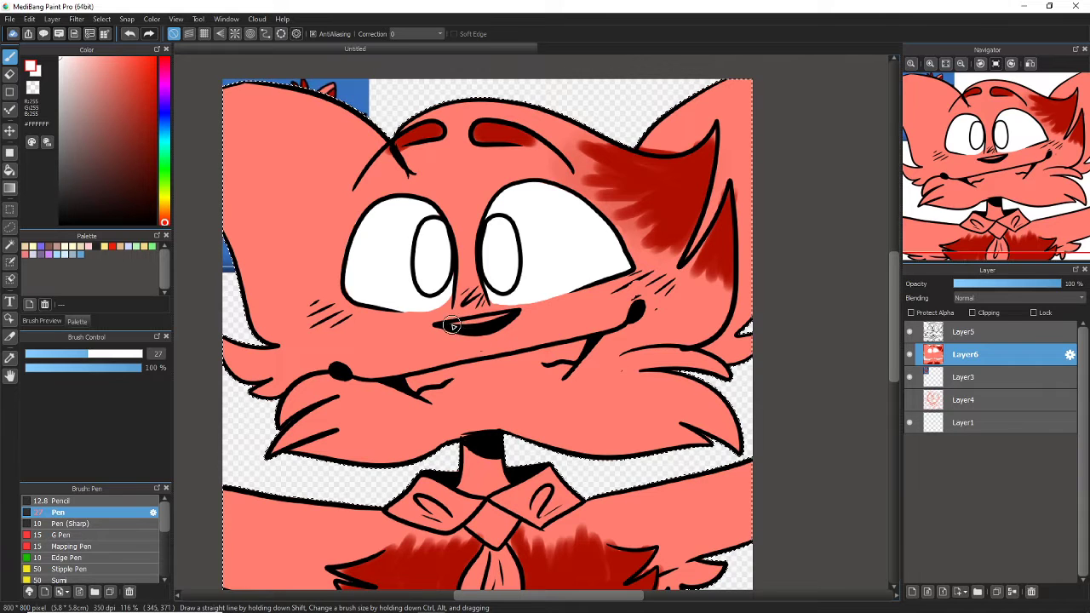
# - Paint a white highlight on the nose and fill the teeth white with the size 27 Pen, using correction 27 for the teeth
pyautogui.moveTo(438, 326); pyautogui.dragTo(515, 315)
pyautogui.moveTo(401, 385)
pyautogui.mouseDown()
pyautogui.moveTo(453, 400)
pyautogui.moveTo(499, 392)
pyautogui.moveTo(568, 370)
pyautogui.moveTo(553, 377)
pyautogui.moveTo(593, 345)
pyautogui.moveTo(544, 381)
pyautogui.moveTo(491, 397)
pyautogui.moveTo(420, 379)
pyautogui.moveTo(432, 375)
pyautogui.moveTo(475, 382)
pyautogui.moveTo(447, 394)
pyautogui.moveTo(512, 387)
pyautogui.moveTo(419, 400)
pyautogui.moveTo(526, 392)
pyautogui.moveTo(584, 350)
pyautogui.moveTo(514, 377)
pyautogui.moveTo(481, 374)
pyautogui.moveTo(531, 360)
pyautogui.moveTo(429, 376)
pyautogui.moveTo(575, 355)
pyautogui.moveTo(563, 370)
pyautogui.moveTo(428, 396)
pyautogui.mouseUp()
pyautogui.click(129, 34)
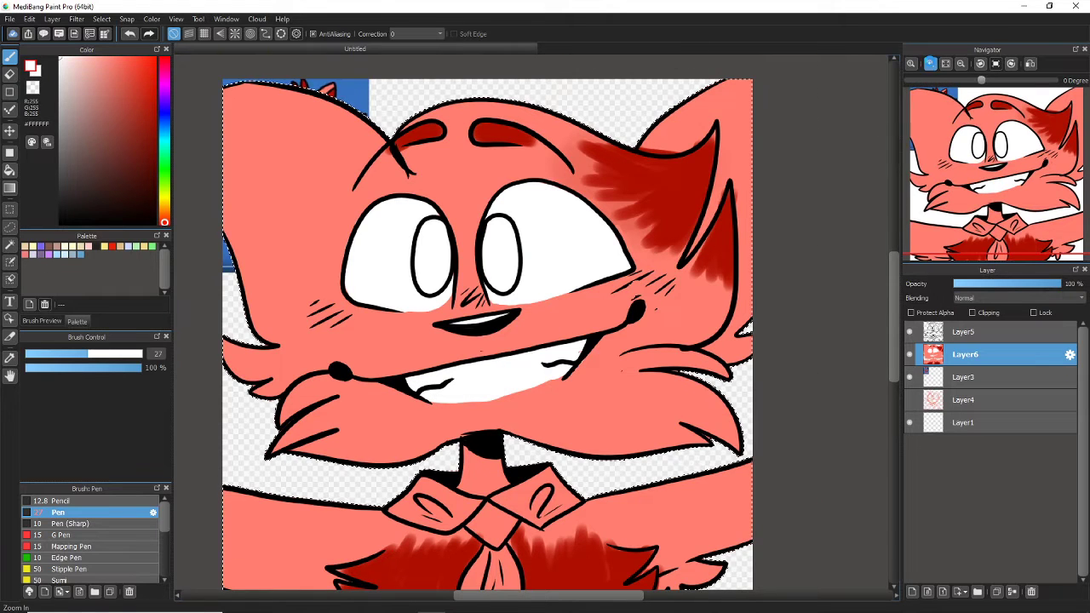
pyautogui.click(930, 63)
pyautogui.moveTo(994, 166); pyautogui.dragTo(994, 183)
pyautogui.click(409, 32)
pyautogui.click(400, 244)
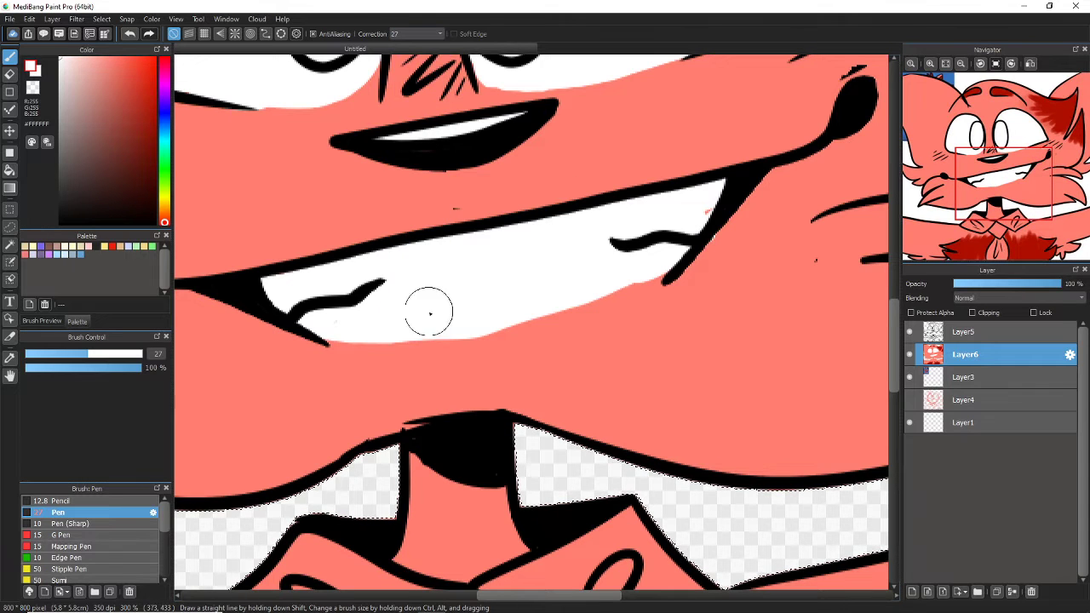
pyautogui.moveTo(307, 316)
pyautogui.mouseDown()
pyautogui.moveTo(349, 344)
pyautogui.moveTo(407, 343)
pyautogui.moveTo(569, 315)
pyautogui.moveTo(683, 246)
pyautogui.moveTo(727, 188)
pyautogui.mouseUp()
pyautogui.click(947, 65)
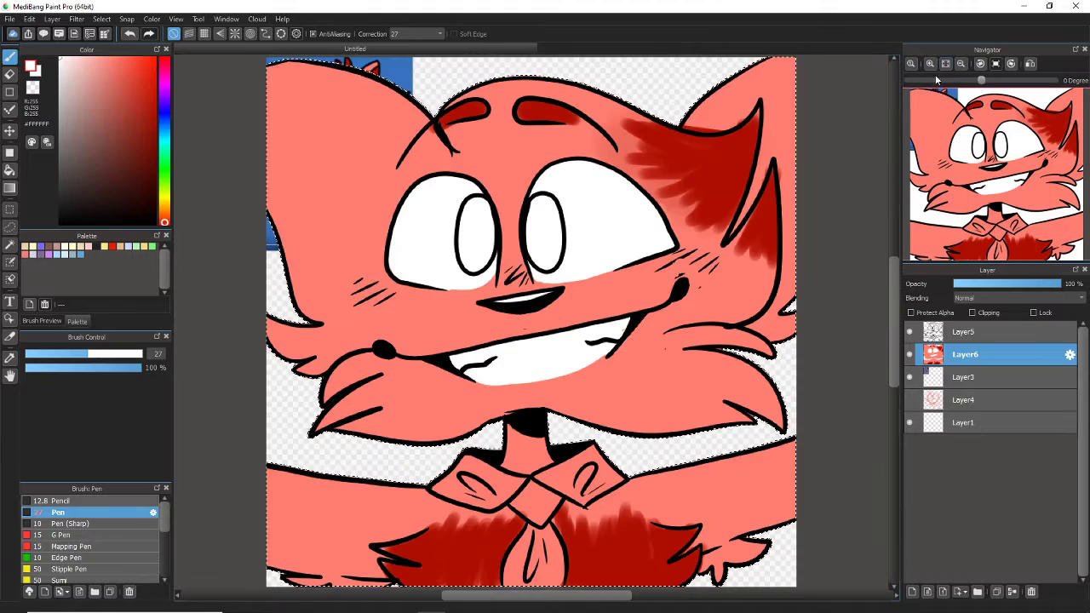
# - Hide Layer6 to sample the light blue #76B2FF swatch from the reference image, and show the layer again
pyautogui.click(907, 353)
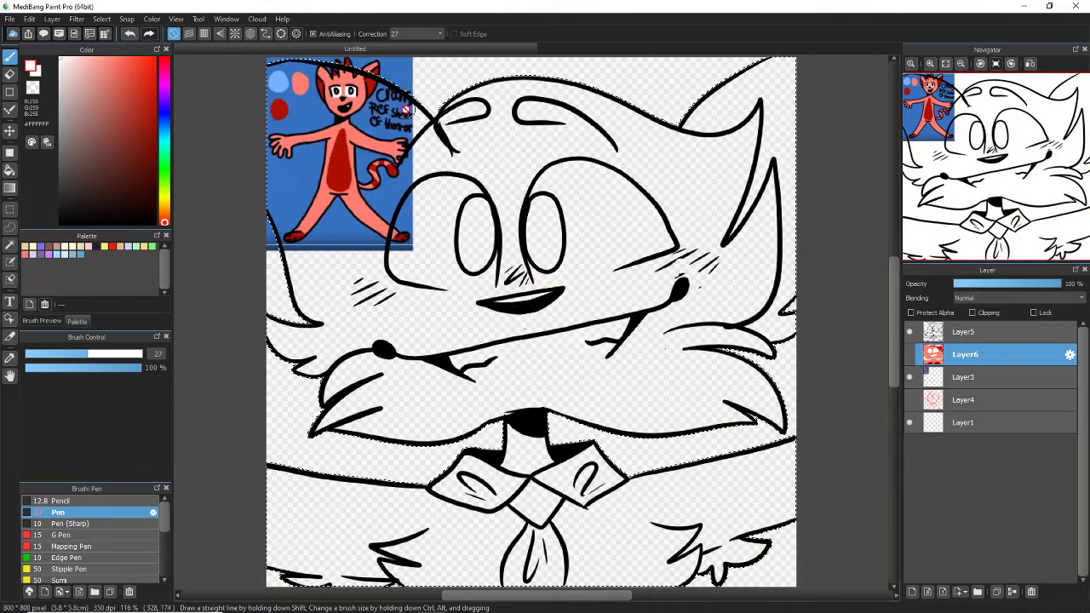
pyautogui.keyDown('alt'); pyautogui.click(280, 82); pyautogui.keyUp('alt')
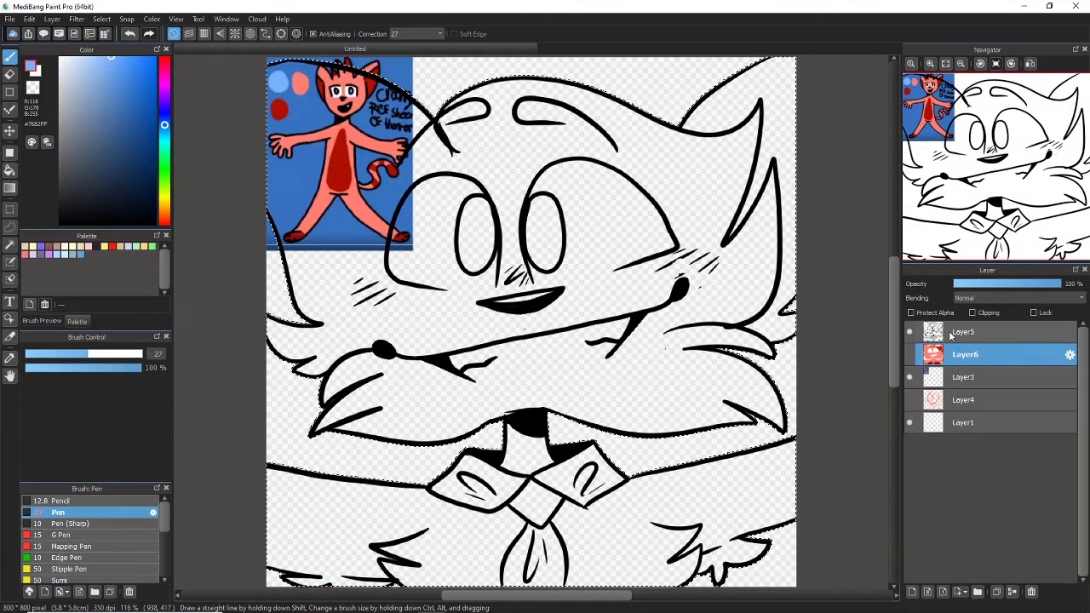
pyautogui.click(909, 354)
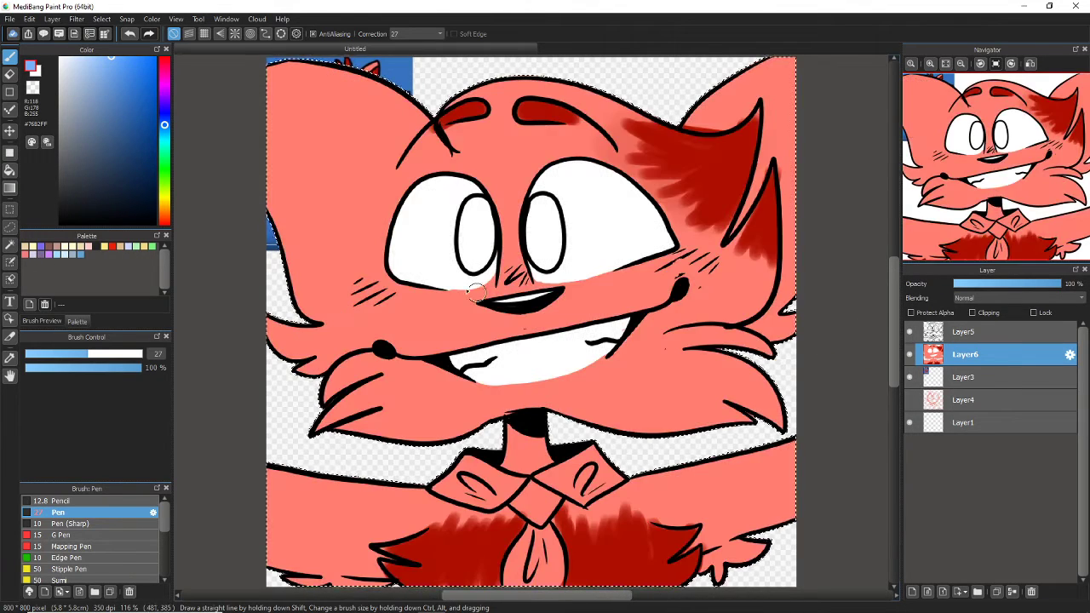
# - Fill both irises with light blue #76B2FF using the size 100 Pen with correction 9
pyautogui.moveTo(121, 358); pyautogui.dragTo(136, 356)
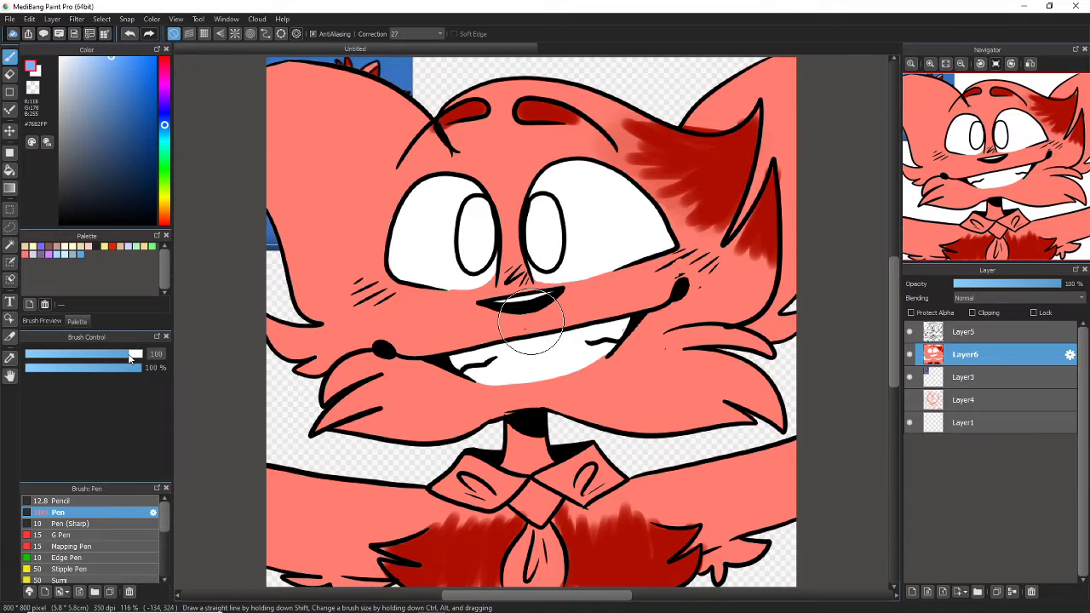
pyautogui.click(417, 33)
pyautogui.click(413, 111)
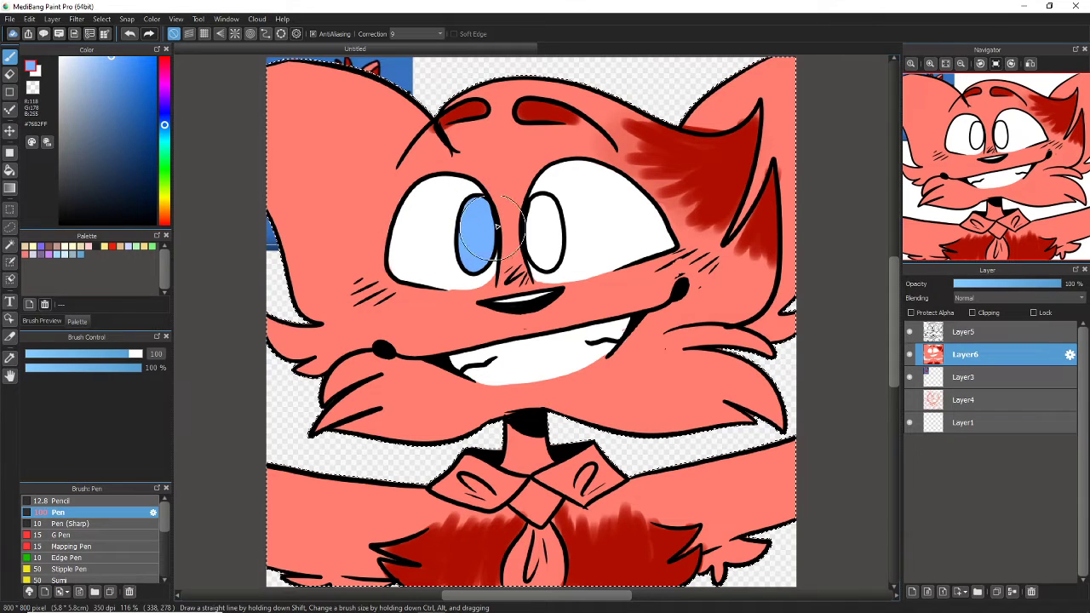
pyautogui.moveTo(551, 209); pyautogui.dragTo(536, 207)
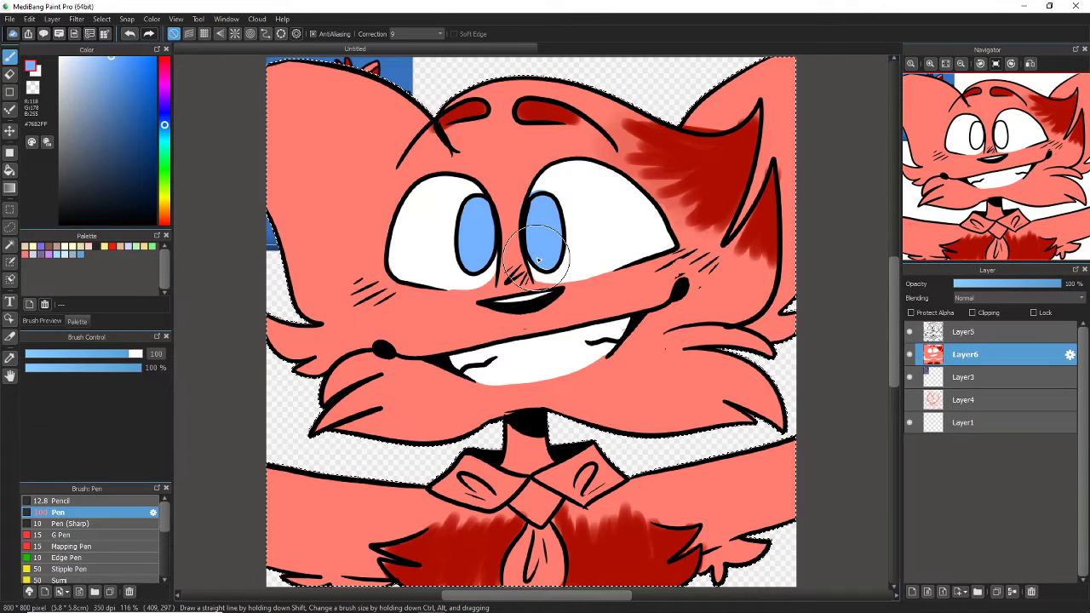
# - Shade the upper part of both irises dark blue #305E9C and paint pale blue #C2DCFF spots at their lower ends
pyautogui.rightClick(584, 203)
pyautogui.hotkey('ctrl', 'z')
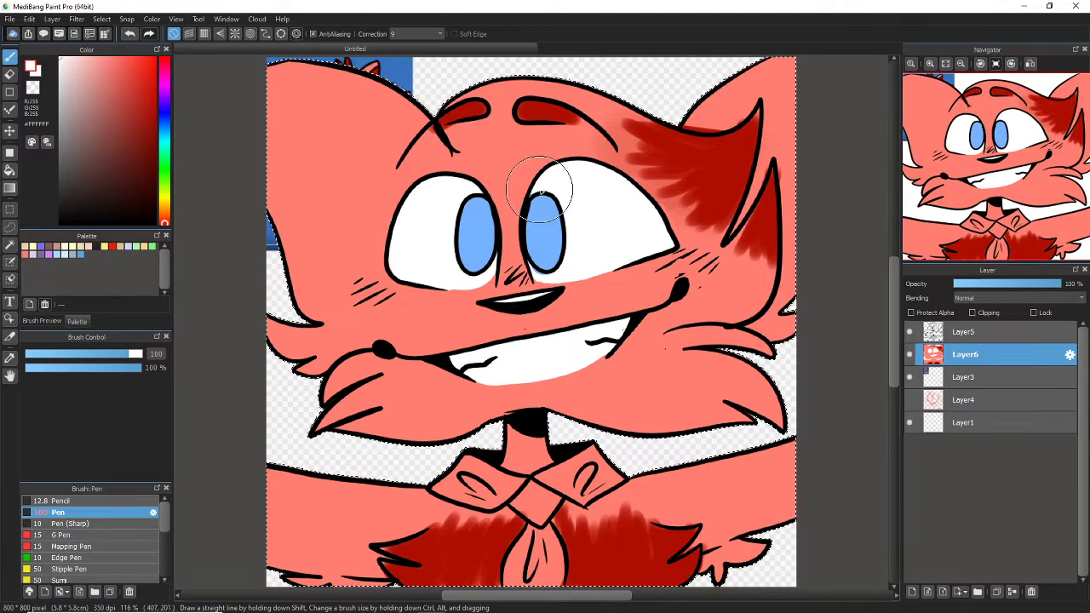
pyautogui.keyDown('alt'); pyautogui.click(545, 266); pyautogui.keyUp('alt')
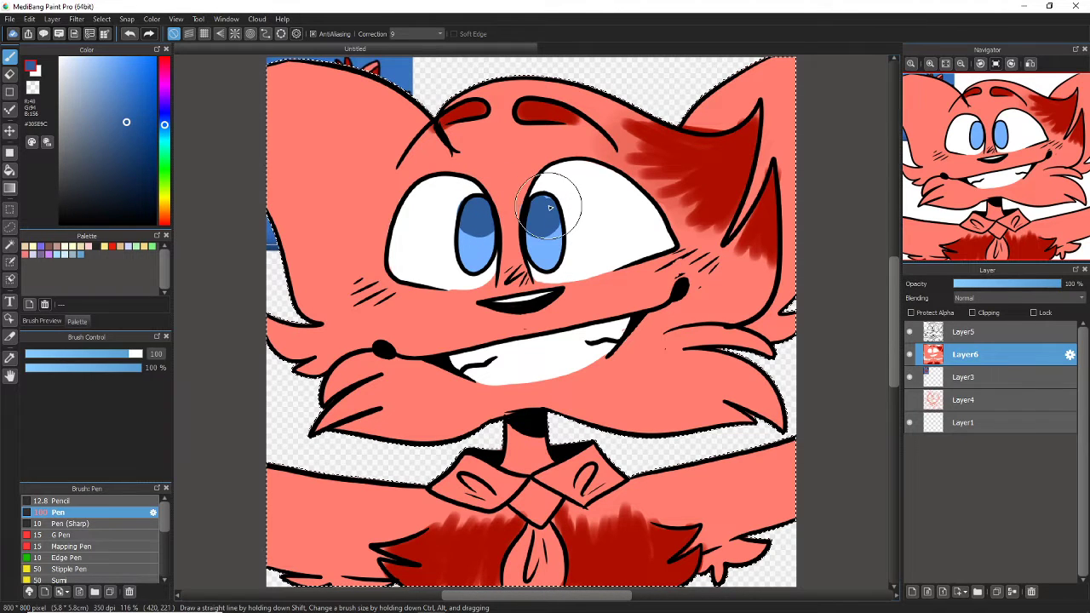
pyautogui.click(86, 61)
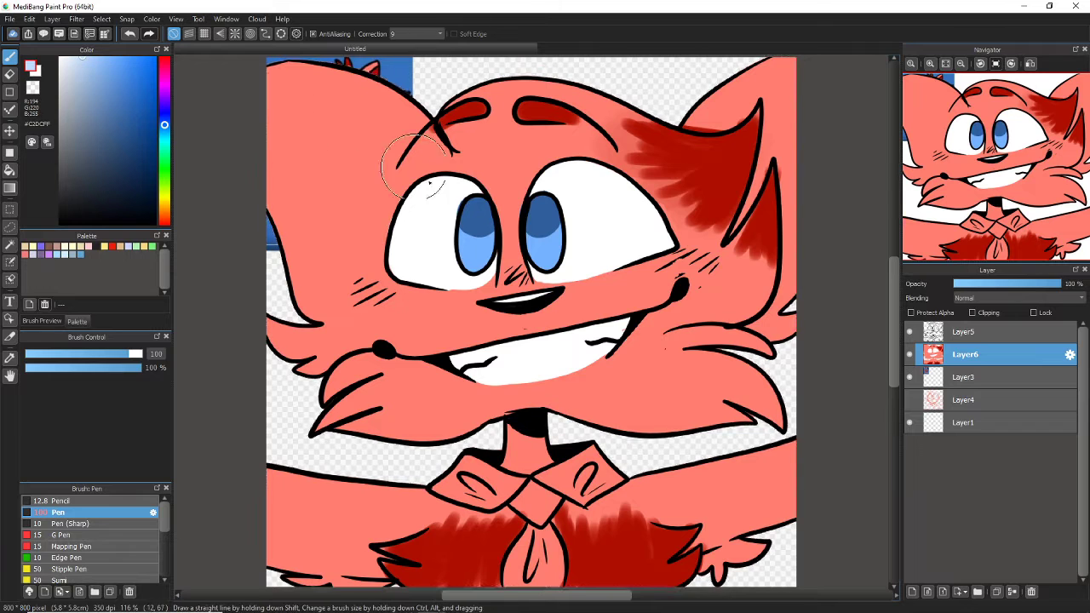
pyautogui.click(474, 262)
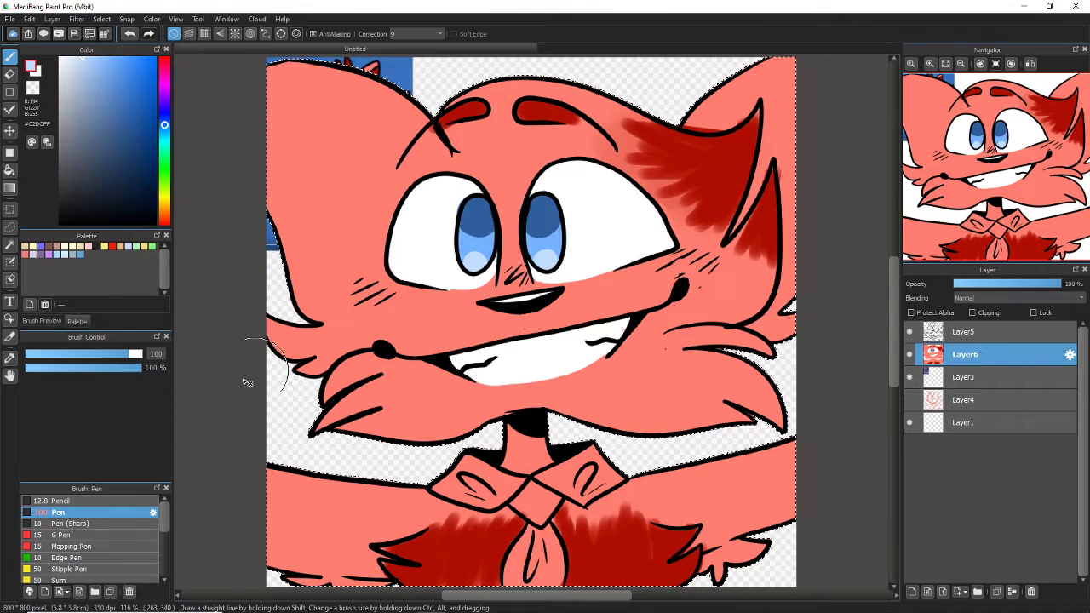
# - Blend the dark, light and pale blue bands in both irises with the Watercolor (Wet) brush at size 38
pyautogui.scroll(-3, 165, 517)
pyautogui.click(108, 561)
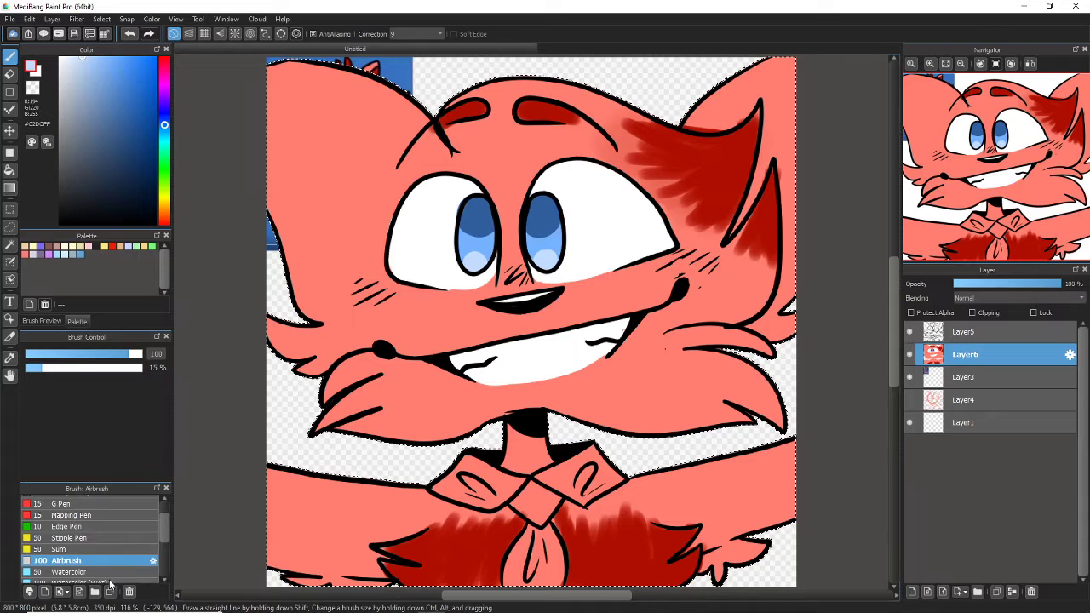
pyautogui.click(104, 580)
pyautogui.moveTo(111, 357); pyautogui.dragTo(100, 356)
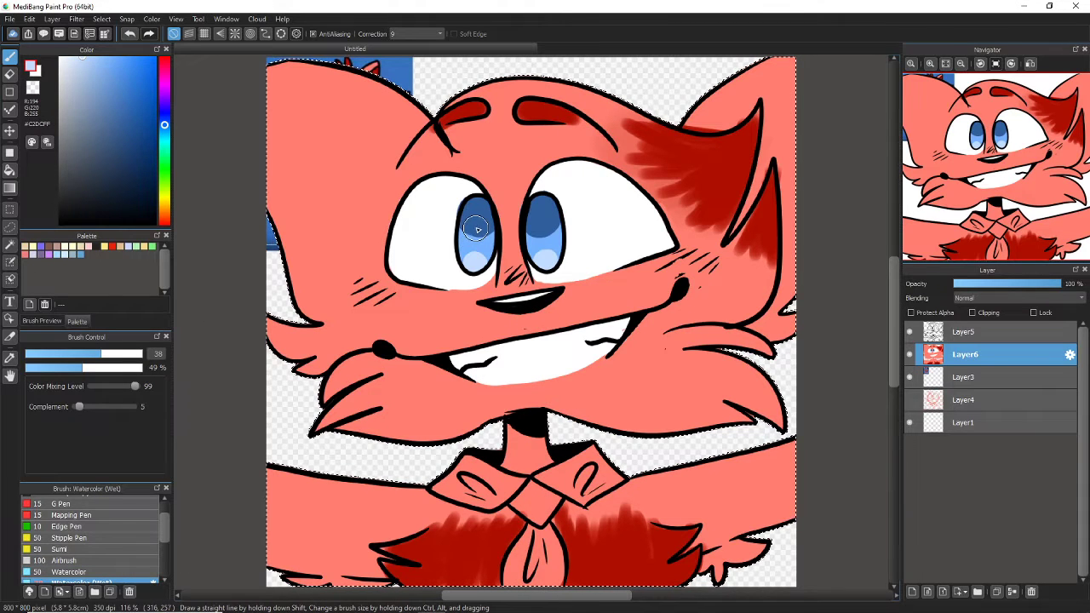
pyautogui.keyDown('alt'); pyautogui.click(474, 226); pyautogui.keyUp('alt')
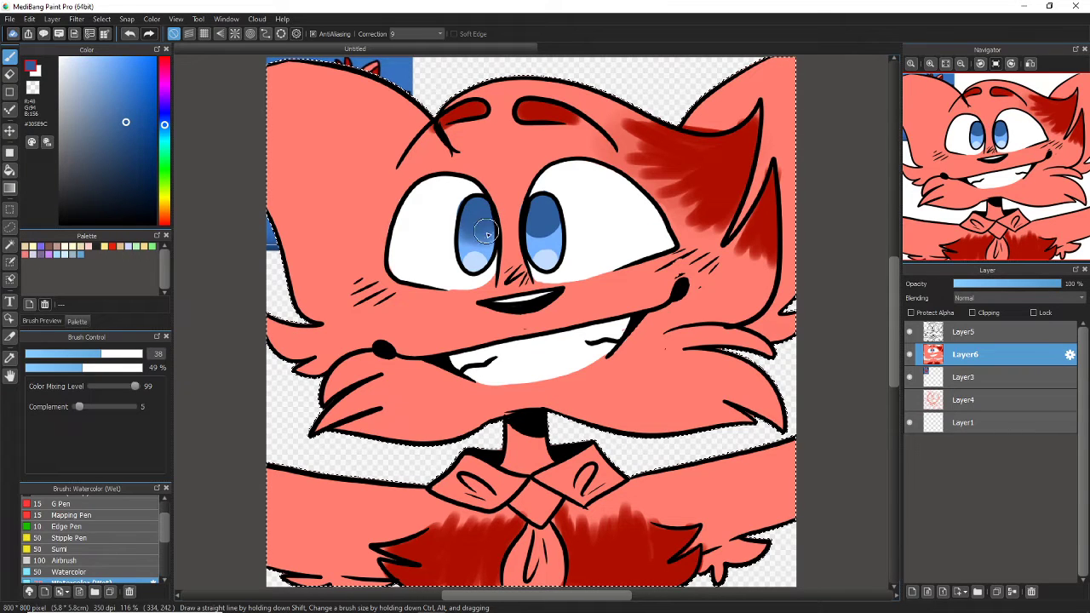
pyautogui.moveTo(486, 231); pyautogui.dragTo(537, 233)
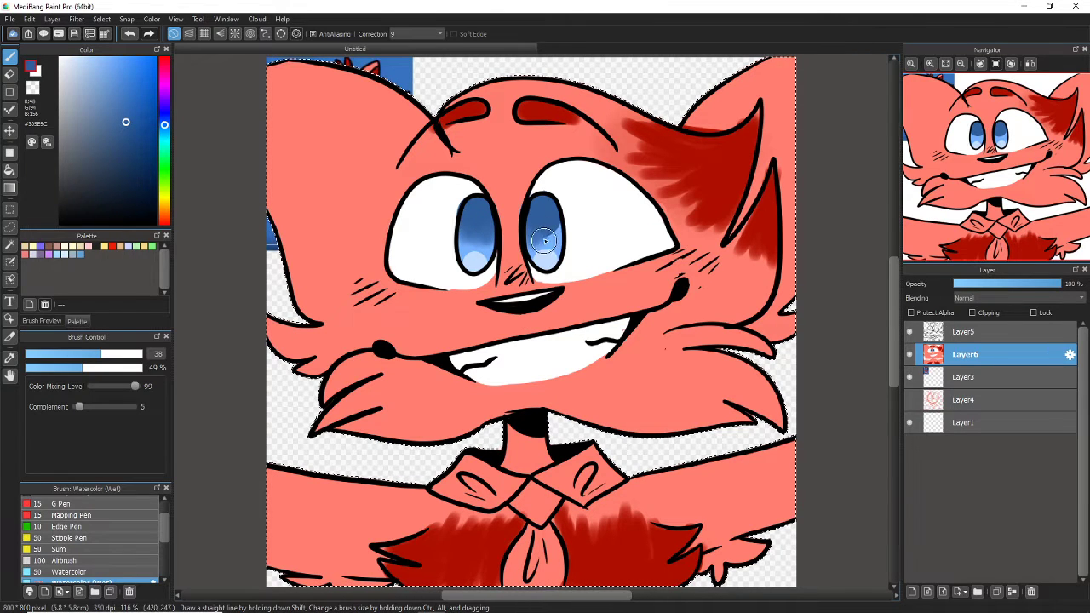
pyautogui.keyDown('alt'); pyautogui.click(550, 262); pyautogui.keyUp('alt')
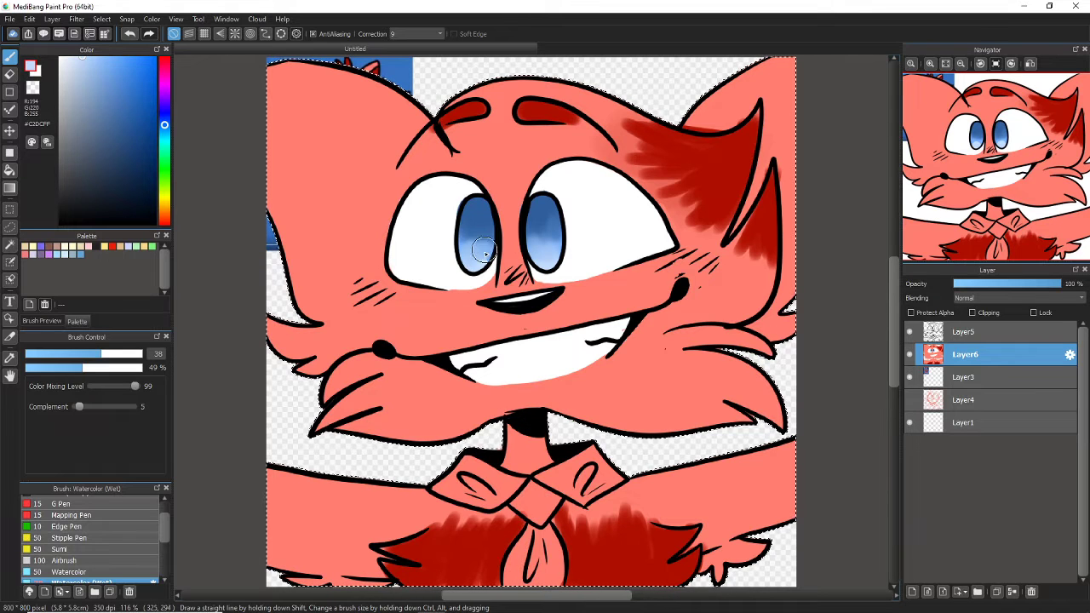
# - Try soft white pupils on Layer6 and white eye highlights on Layer5 with the size 50 Watercolor brush, and undo them
pyautogui.moveTo(82, 90); pyautogui.dragTo(50, 42)
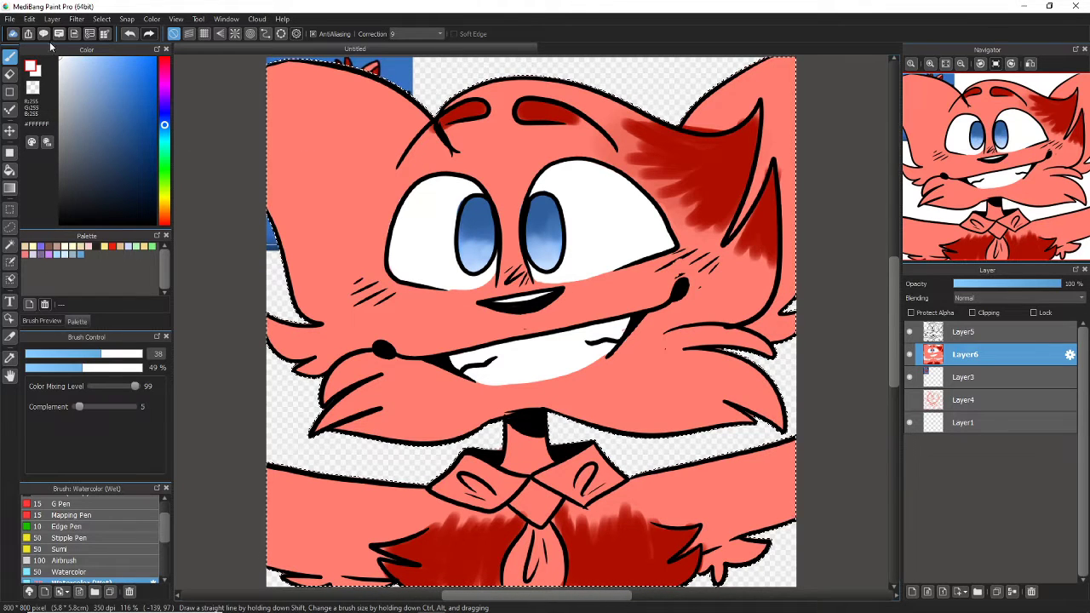
pyautogui.click(102, 572)
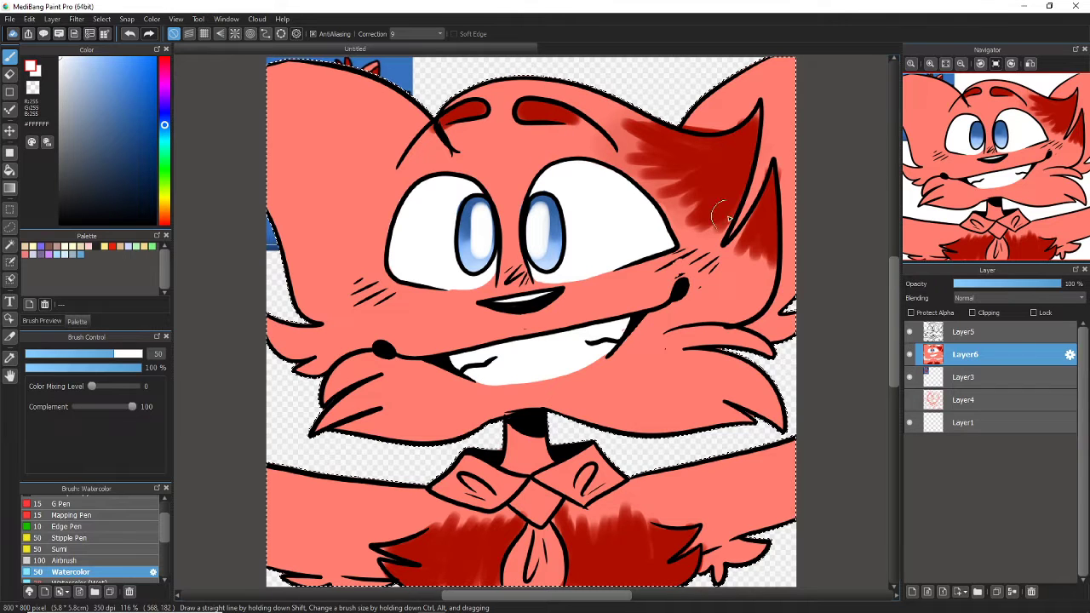
pyautogui.click(965, 331)
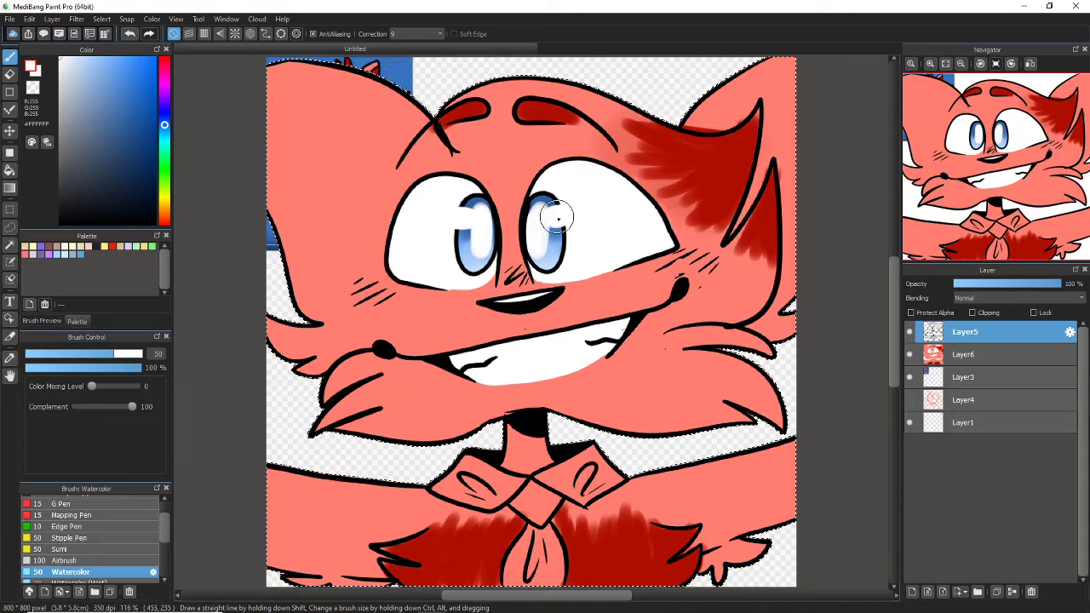
pyautogui.click(965, 354)
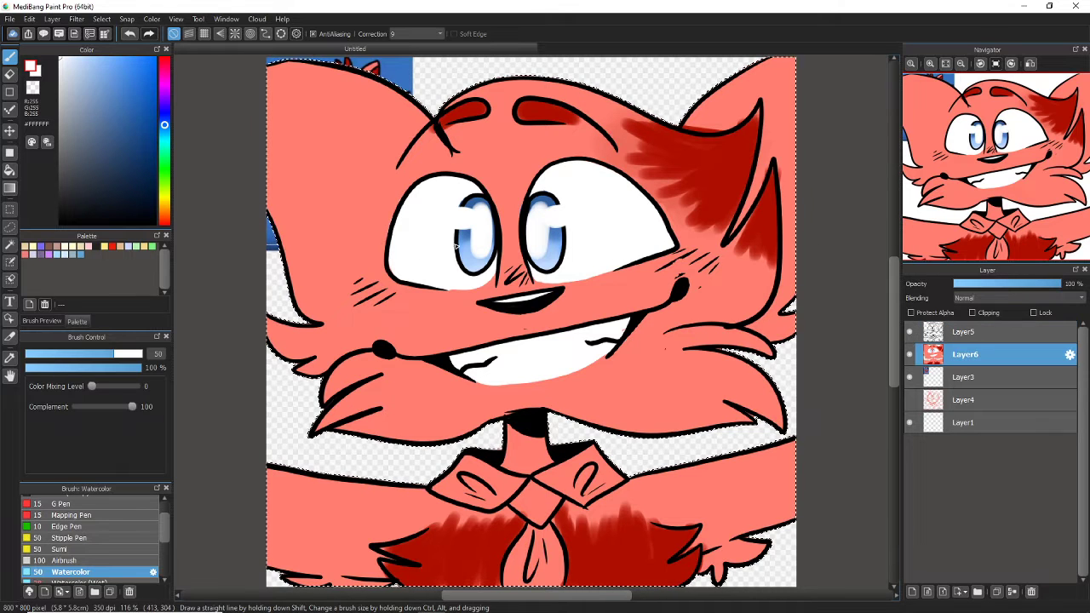
pyautogui.click(130, 32)
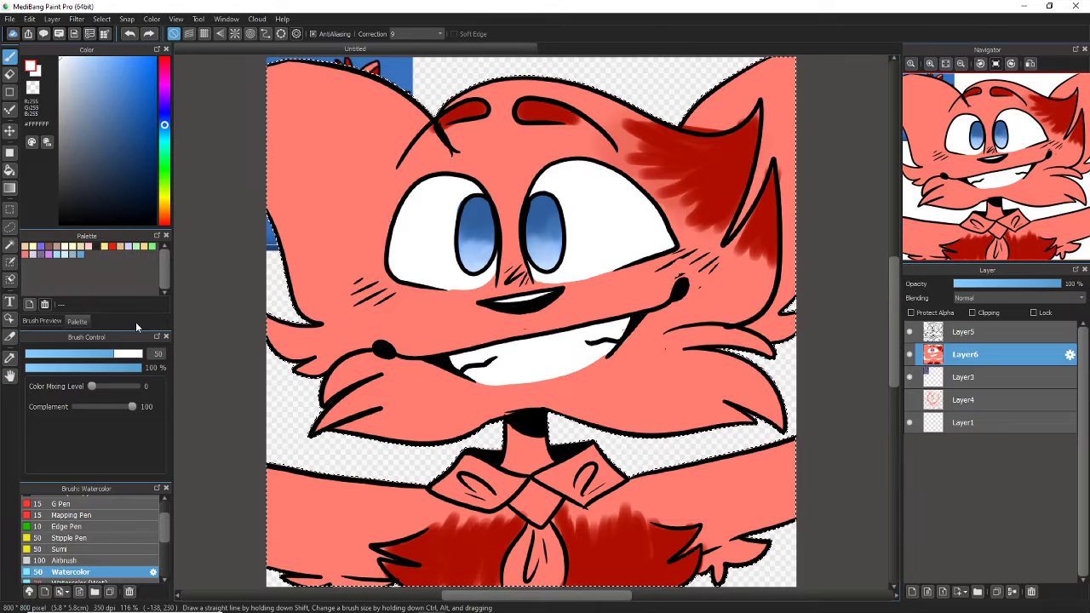
# - Paint bright pink #FF009F oval pupils inside both irises with the size 100 Pen
pyautogui.moveTo(164, 95); pyautogui.dragTo(170, 48)
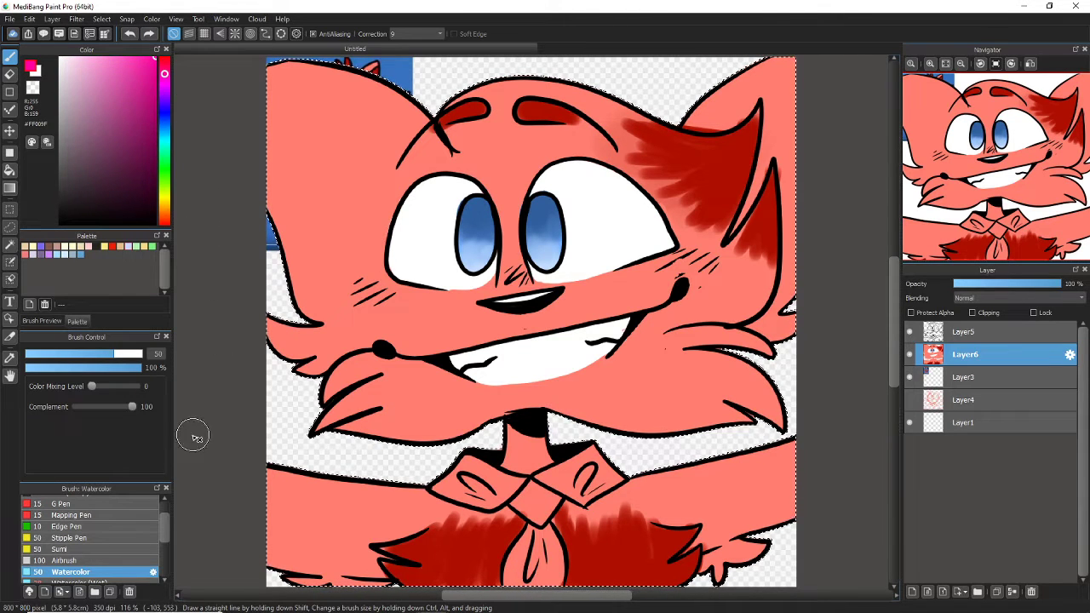
pyautogui.scroll(3, 166, 517)
pyautogui.click(123, 511)
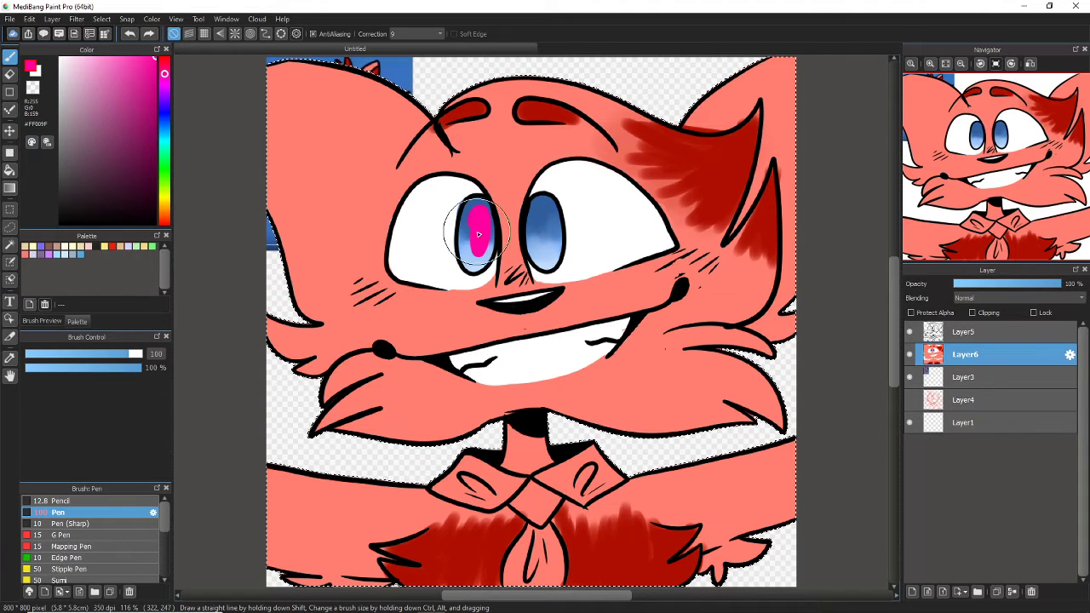
pyautogui.moveTo(491, 248); pyautogui.dragTo(493, 203)
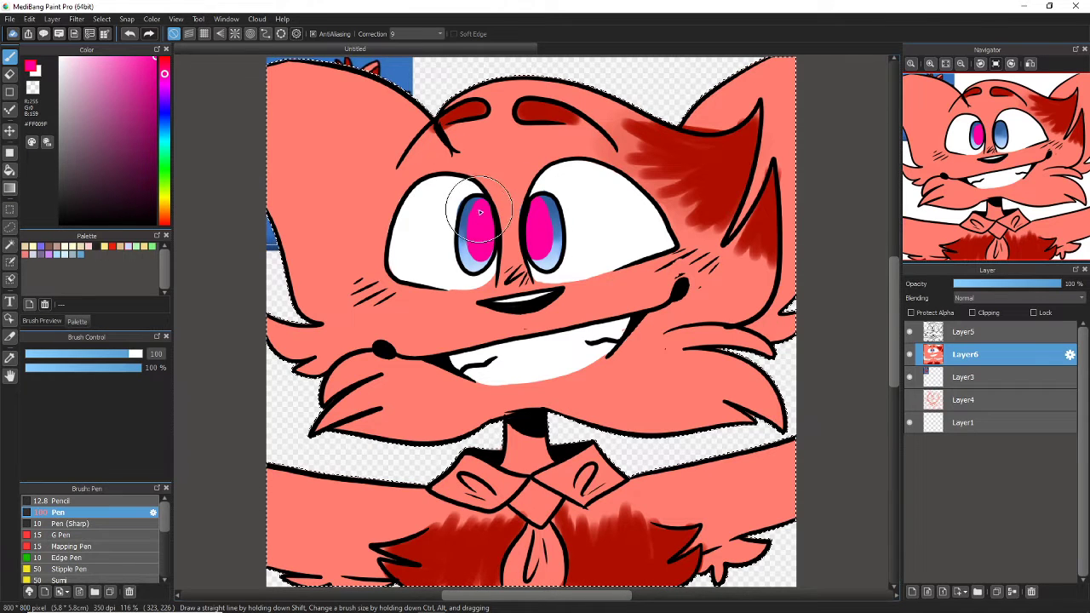
# - Try round white highlights over both irises on Layer5 with the size 100 Pen, and undo them
pyautogui.hotkey('ctrl', 'd')
pyautogui.click(941, 337)
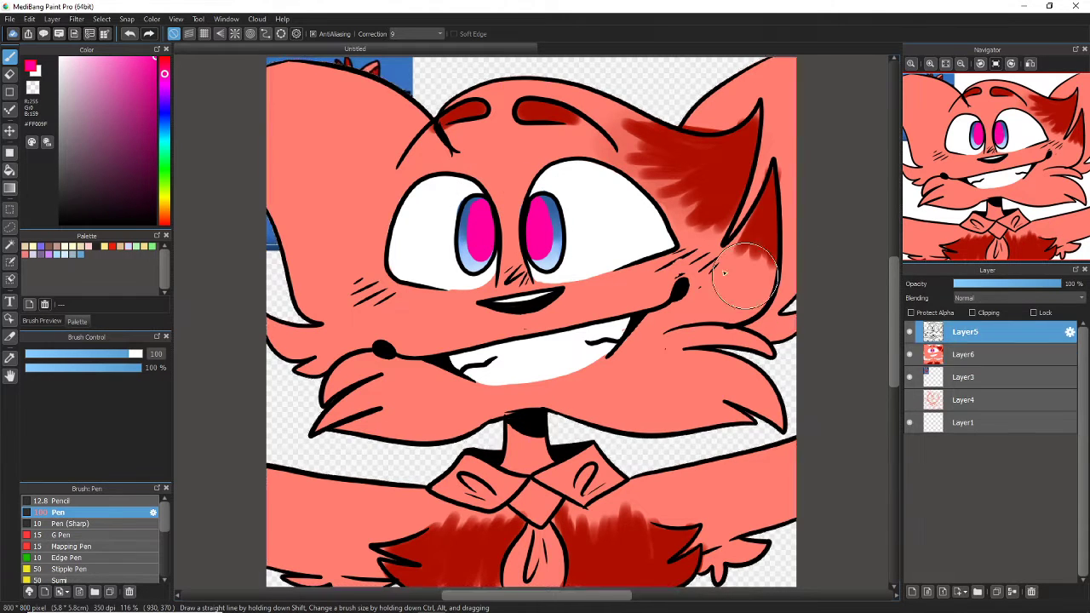
pyautogui.click(60, 59)
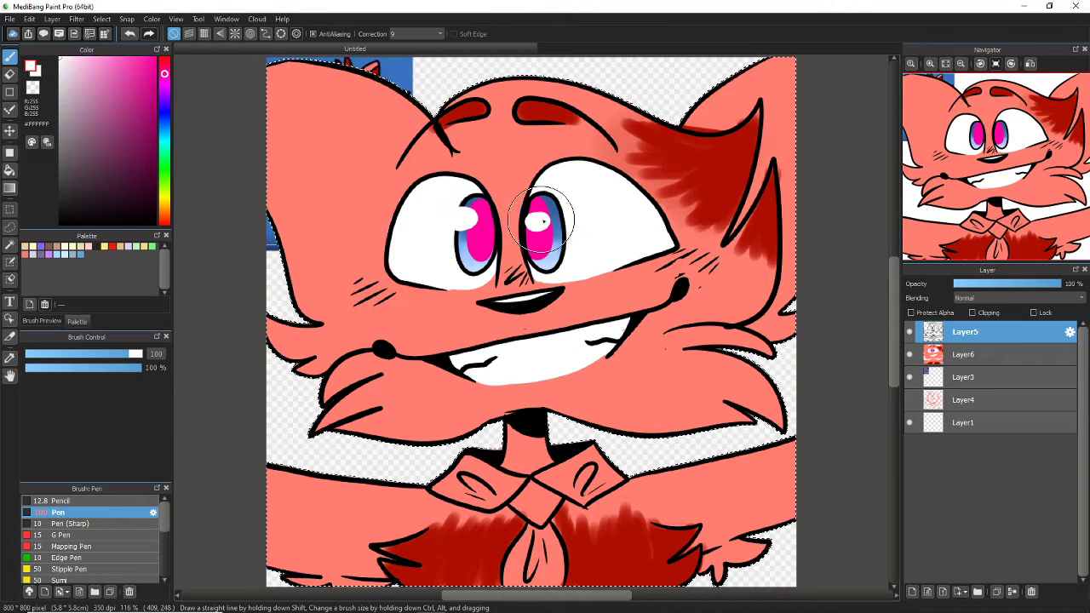
pyautogui.click(129, 33)
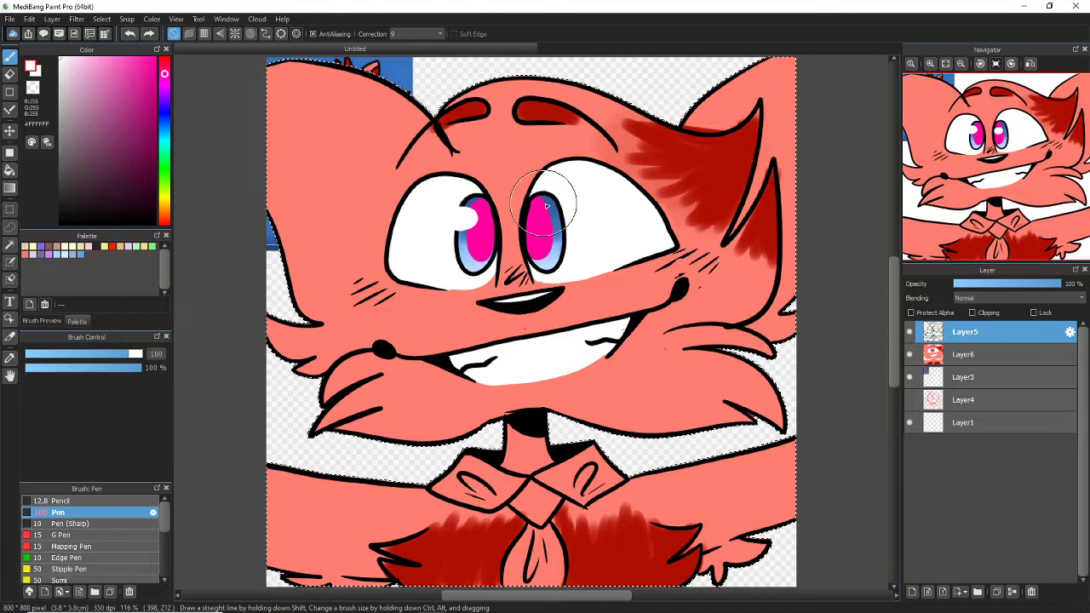
pyautogui.hotkey('ctrl', 'z')
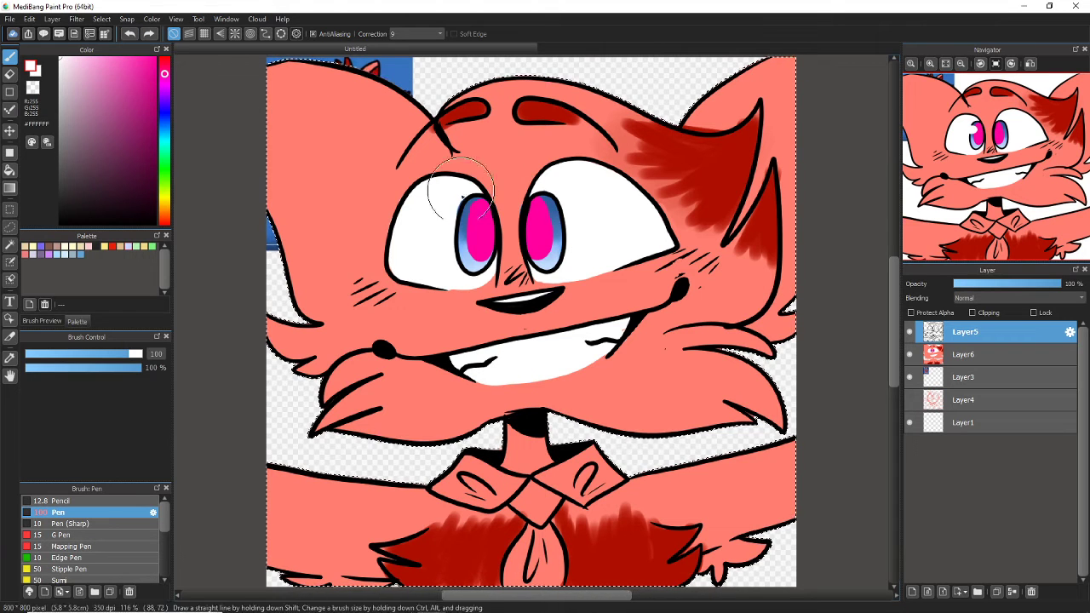
# - Dab round white highlights onto the pupils of both eyes on Layer5 with the size 100 Pen
pyautogui.click(469, 217)
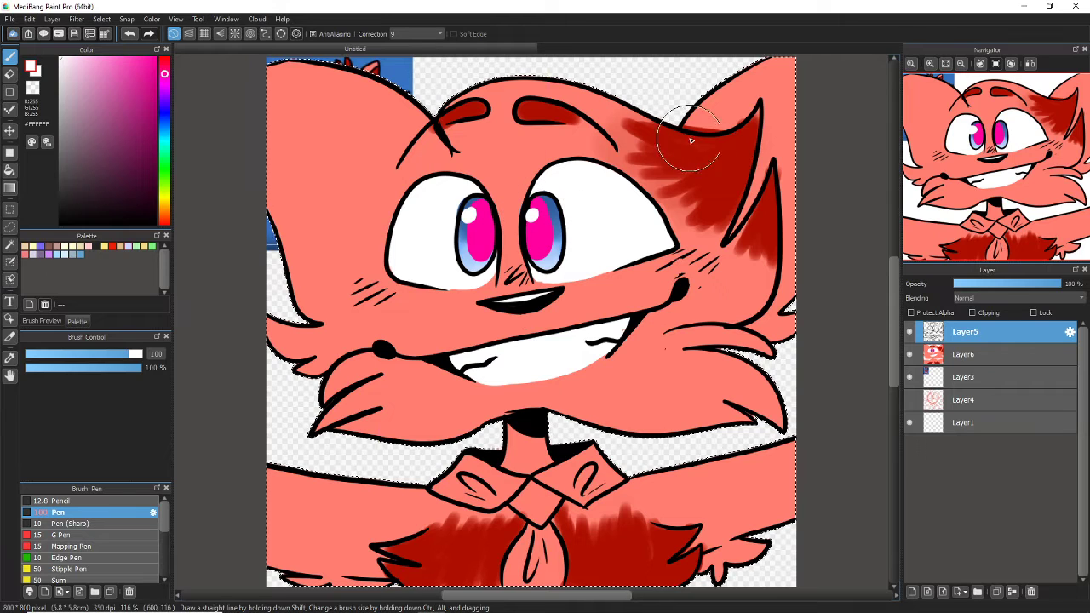
# - Paint the whole collar and tie solid black #000000 on Layer6 with the size 100 Pen
pyautogui.click(949, 356)
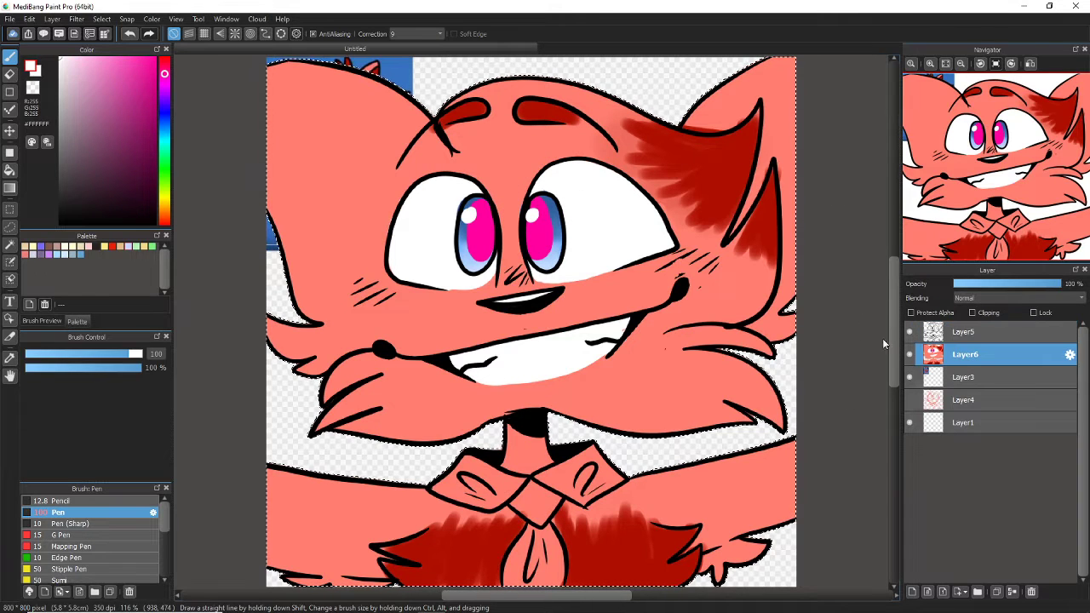
pyautogui.click(60, 223)
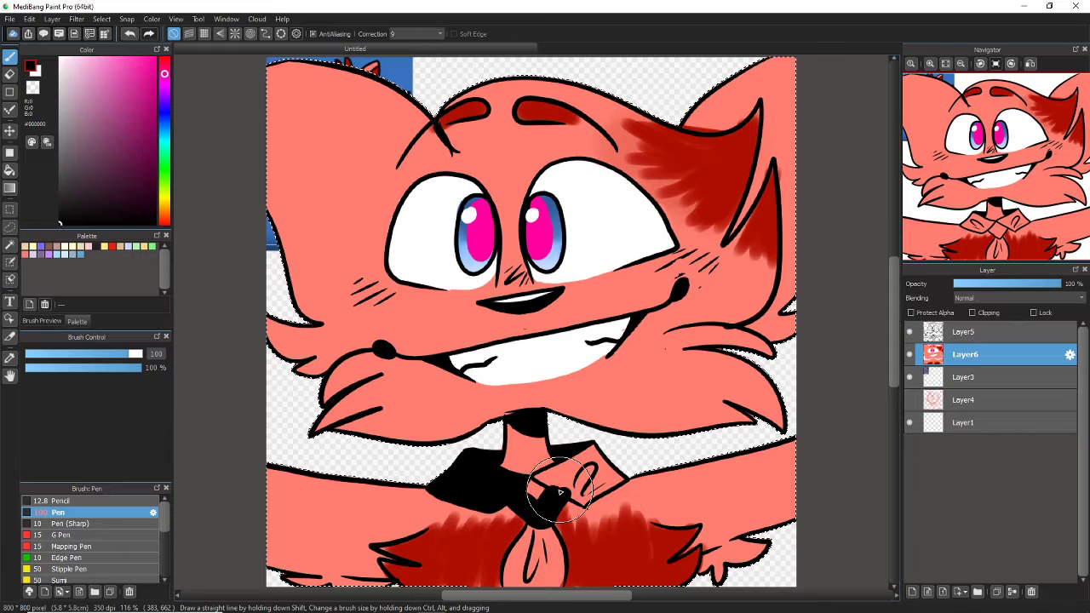
pyautogui.moveTo(548, 488); pyautogui.dragTo(601, 460)
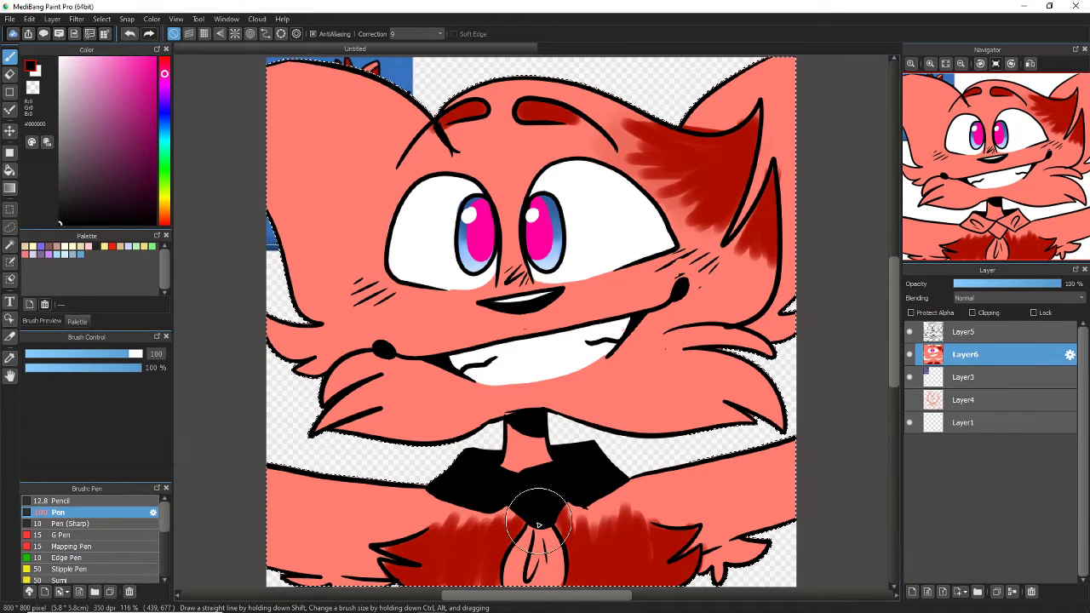
pyautogui.moveTo(538, 525)
pyautogui.mouseDown()
pyautogui.moveTo(515, 575)
pyautogui.moveTo(542, 568)
pyautogui.mouseUp()
pyautogui.moveTo(546, 523); pyautogui.dragTo(553, 553)
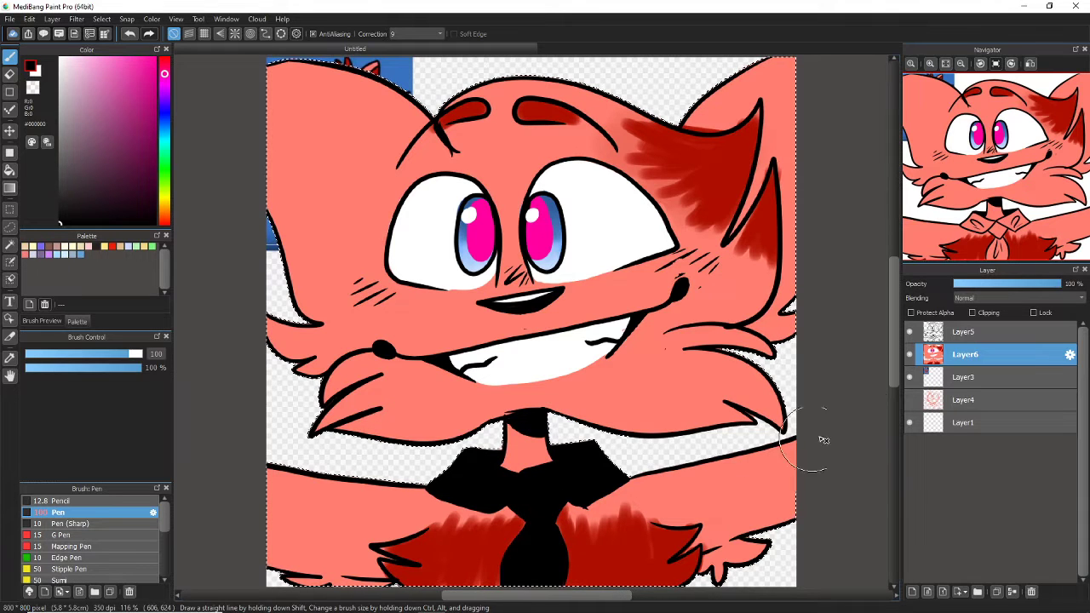
# - With the Layer5 line art temporarily hidden, bucket-fill the black collar and tie with pale lavender #B1B0DF at tolerance 1
pyautogui.hotkey('ctrl', 'd')
pyautogui.click(909, 332)
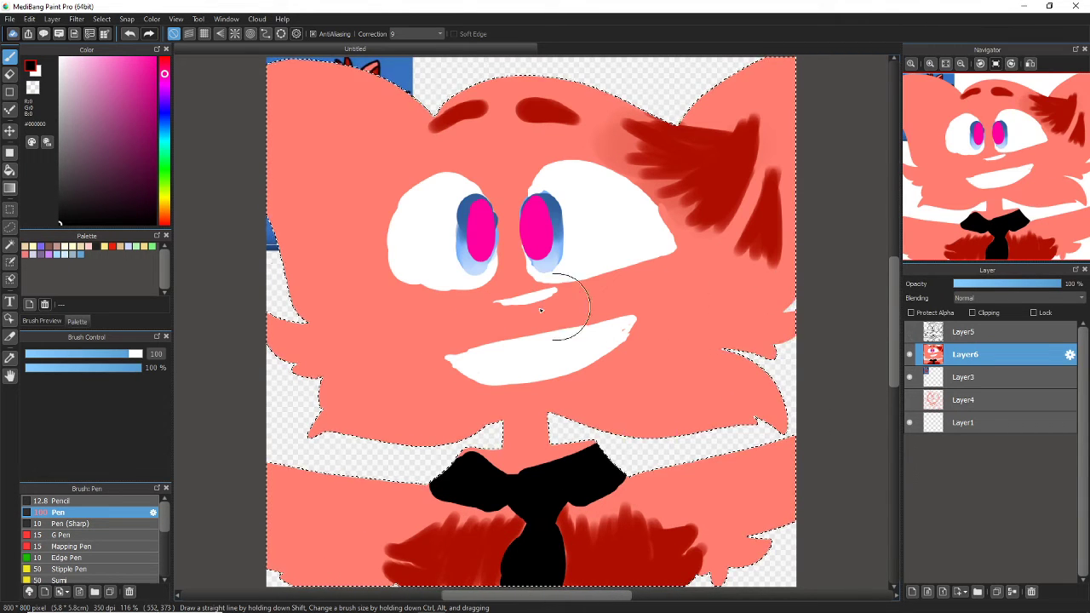
pyautogui.click(9, 170)
pyautogui.click(165, 111)
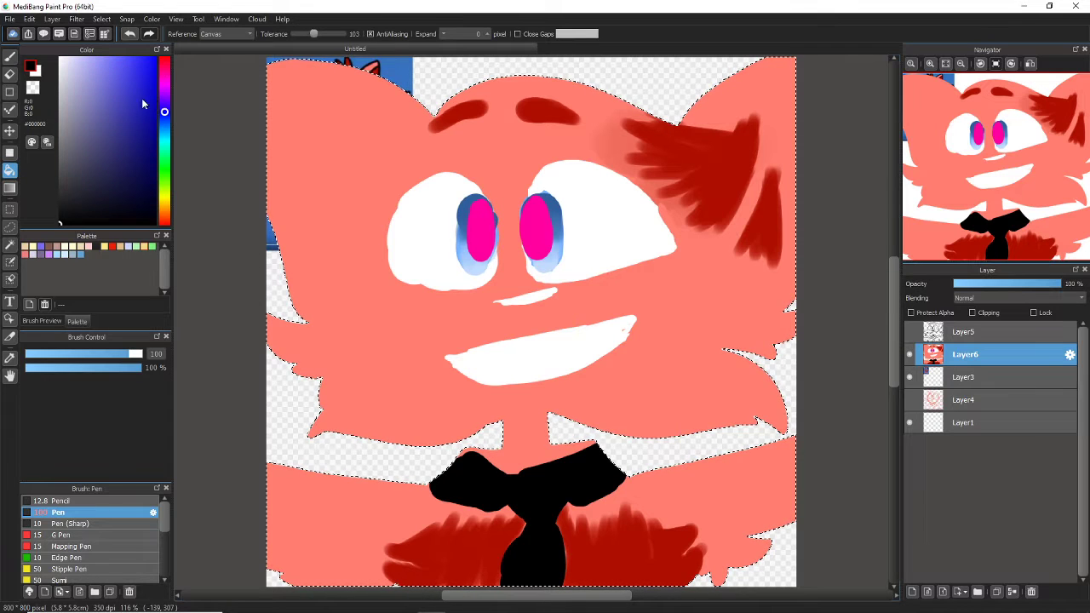
pyautogui.click(73, 75)
pyautogui.click(78, 77)
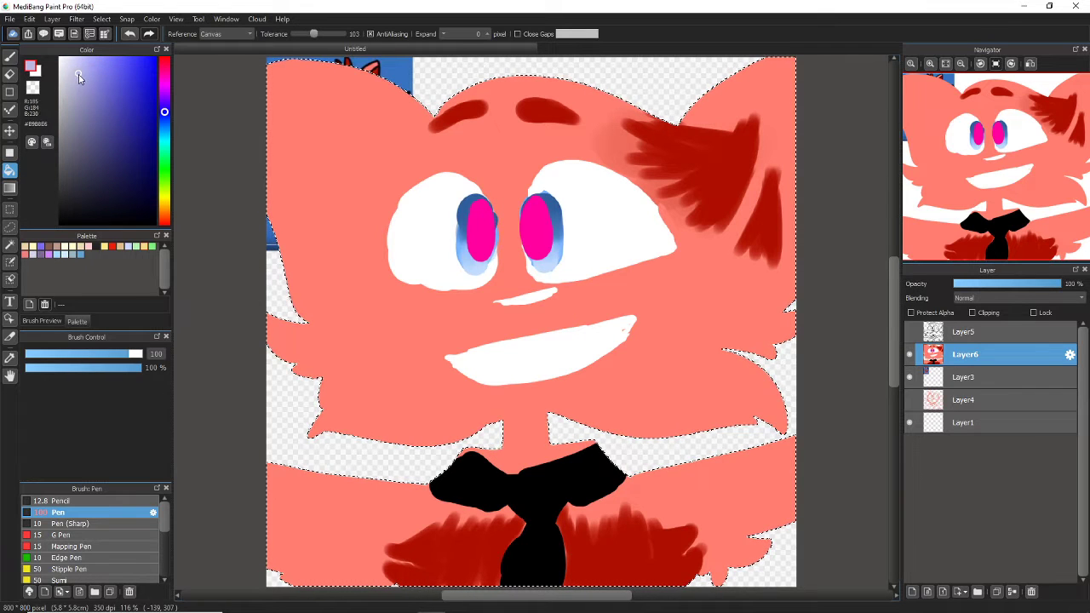
pyautogui.click(542, 492)
pyautogui.click(129, 33)
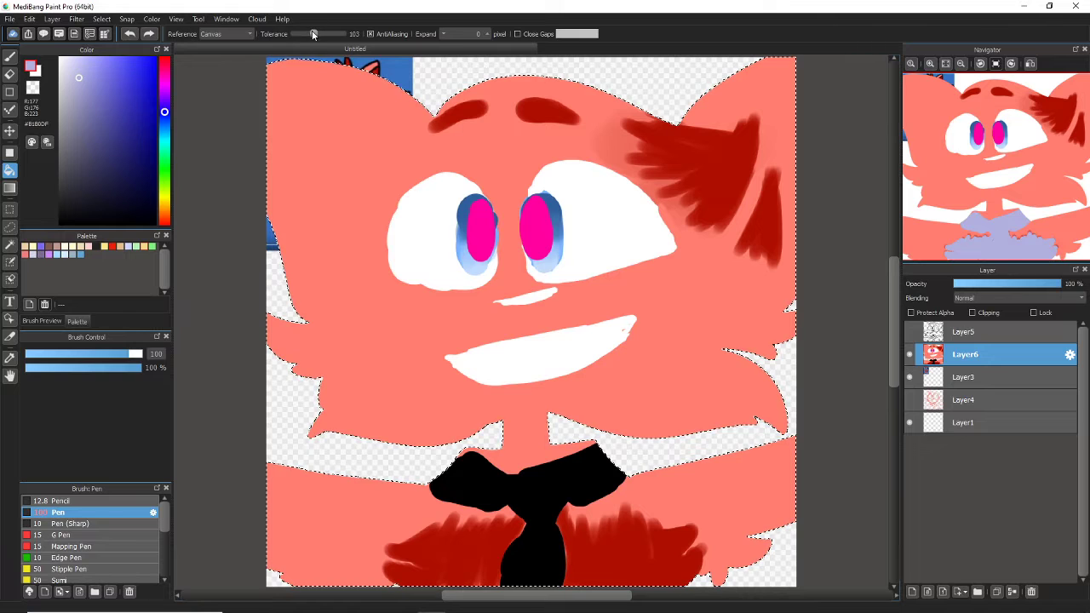
pyautogui.moveTo(314, 34); pyautogui.dragTo(294, 34)
pyautogui.click(555, 510)
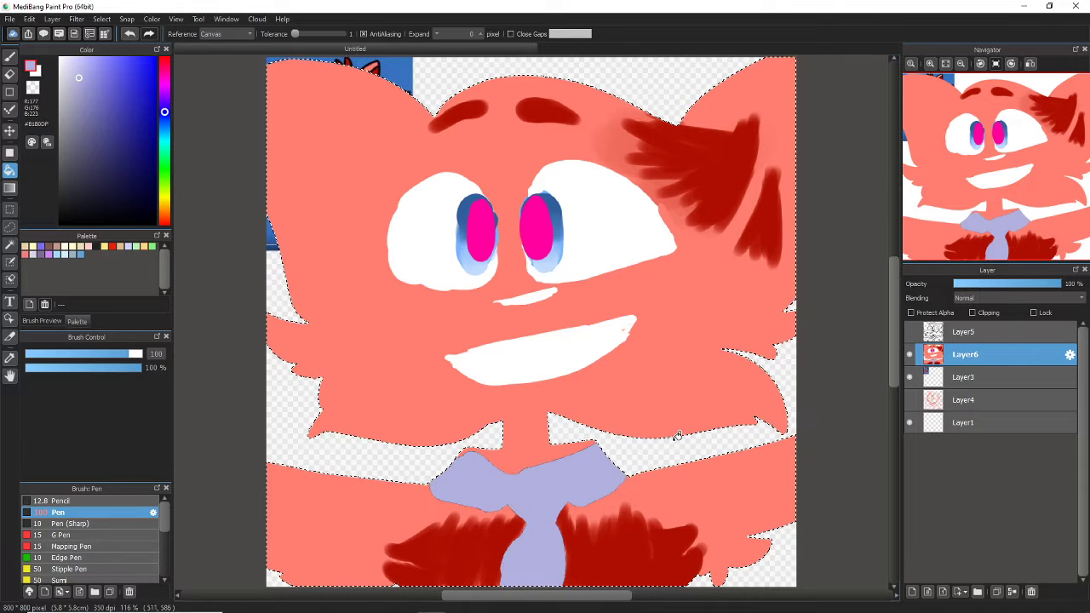
pyautogui.click(910, 331)
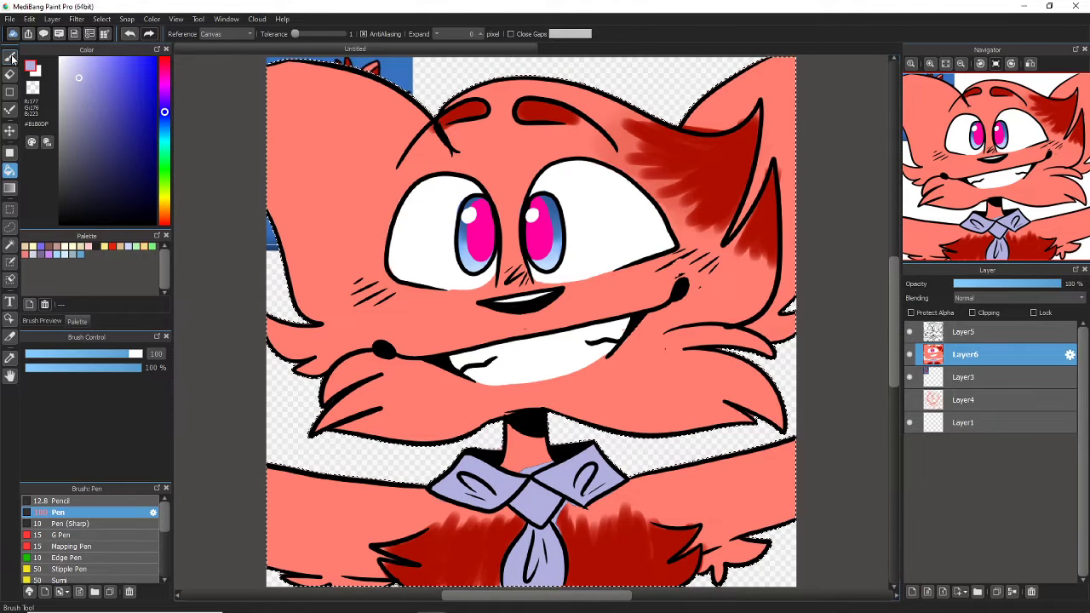
# - Clean up the fill edges around the collar and tie with the Pen in coral #FF7E70, dark red #AE0F00 and lavender #B1B0DF
pyautogui.press('b')
pyautogui.keyDown('alt'); pyautogui.click(526, 455); pyautogui.keyUp('alt')
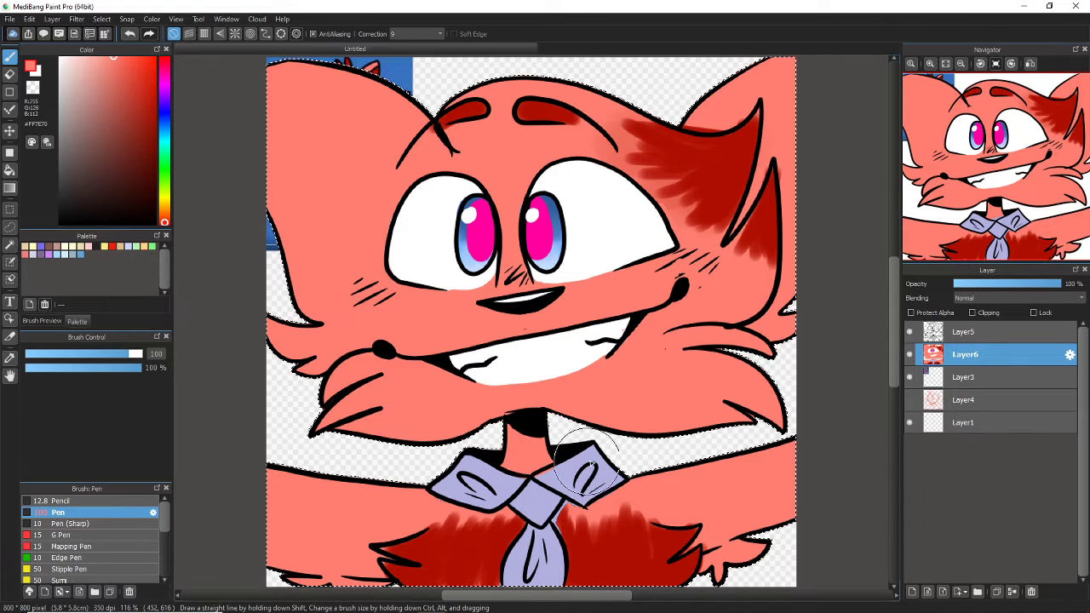
pyautogui.keyDown('alt'); pyautogui.click(566, 477); pyautogui.keyUp('alt')
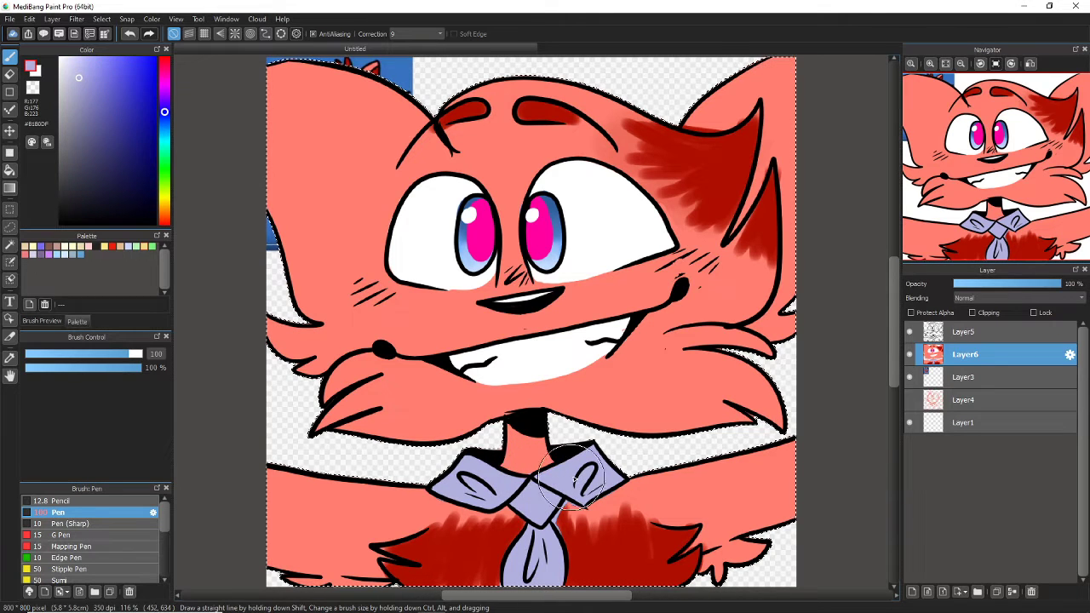
pyautogui.keyDown('alt'); pyautogui.click(607, 505); pyautogui.keyUp('alt')
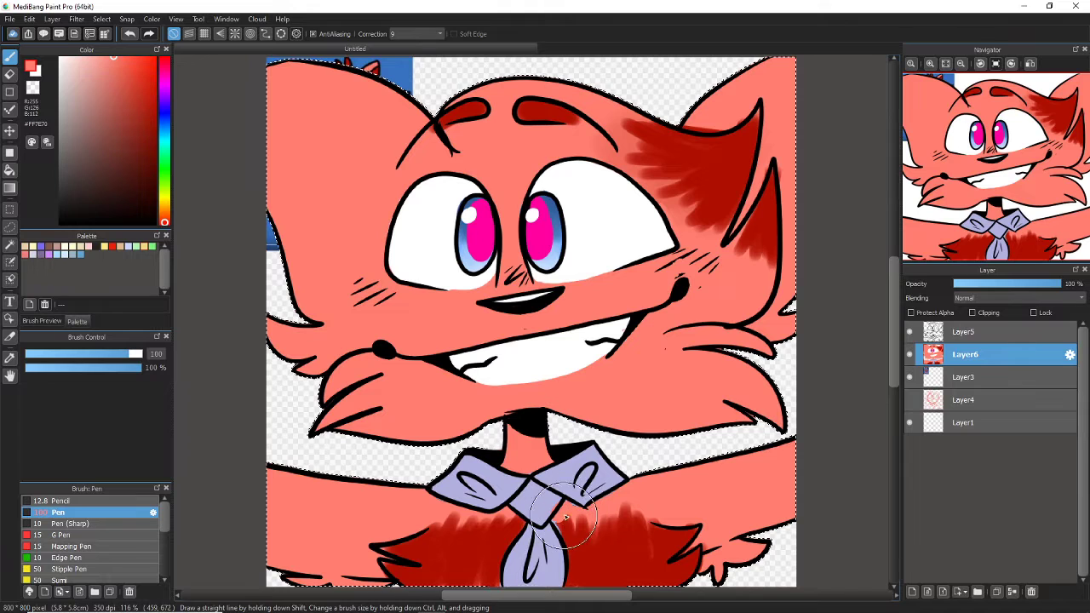
pyautogui.keyDown('alt'); pyautogui.click(572, 548); pyautogui.keyUp('alt')
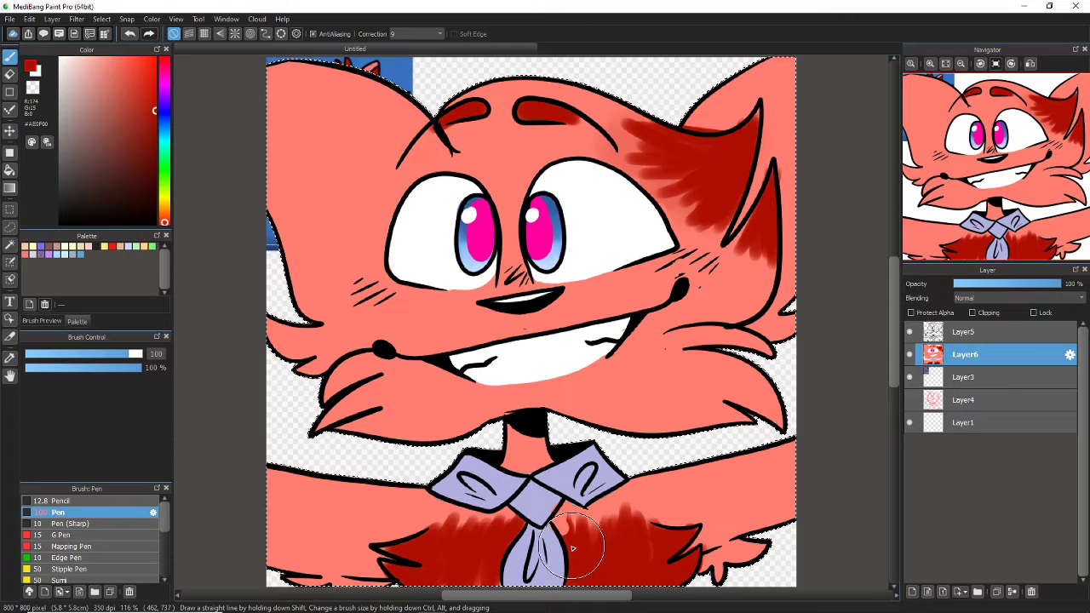
pyautogui.keyDown('alt'); pyautogui.click(555, 506); pyautogui.keyUp('alt')
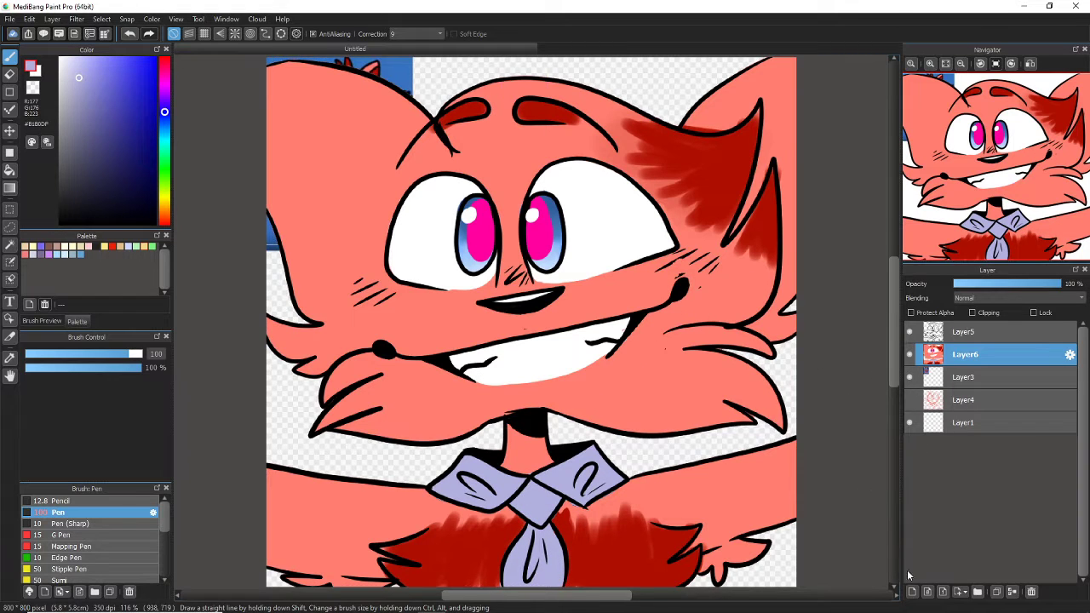
# - Add a new empty layer directly above Layer6
pyautogui.click(912, 592)
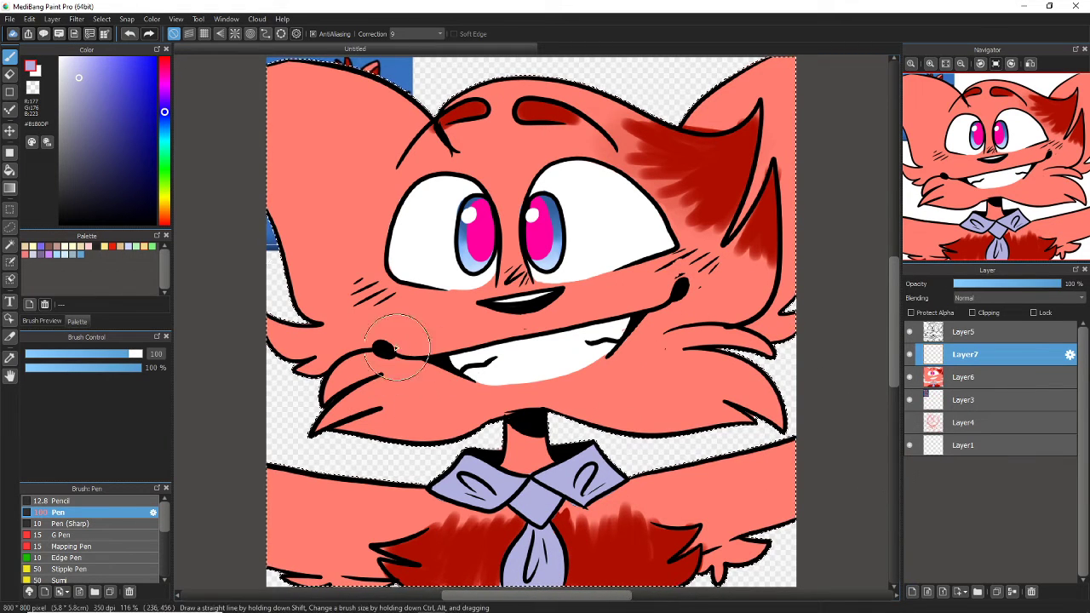
# - Try pale pink #FFA6E6 blush ovals on both cheeks on Layer7 with the size 100 Pen, and undo them
pyautogui.moveTo(163, 82); pyautogui.dragTo(164, 57)
pyautogui.click(123, 57)
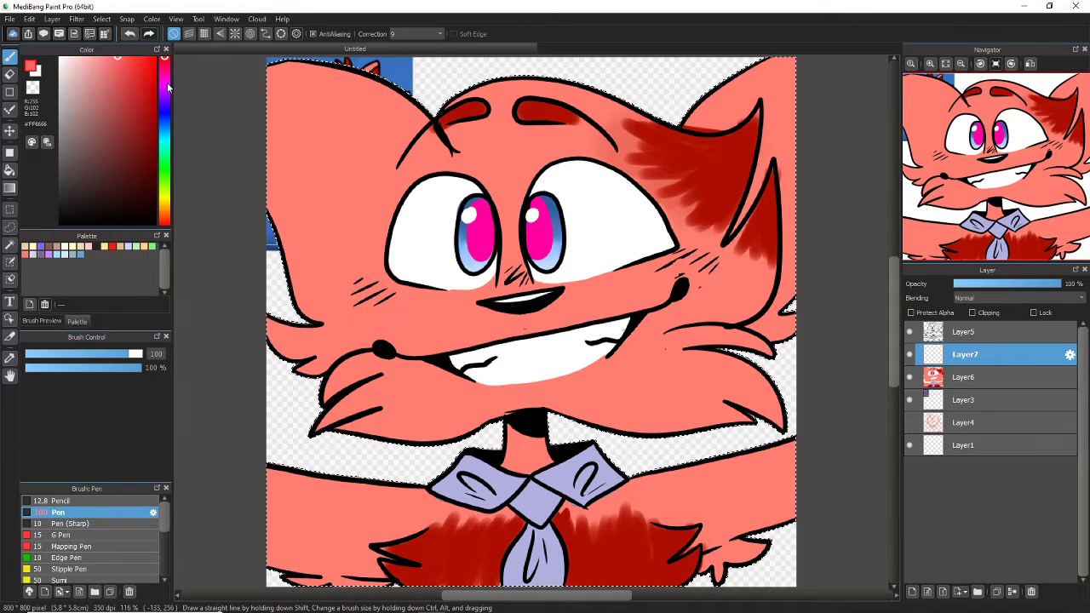
pyautogui.click(165, 77)
pyautogui.click(96, 60)
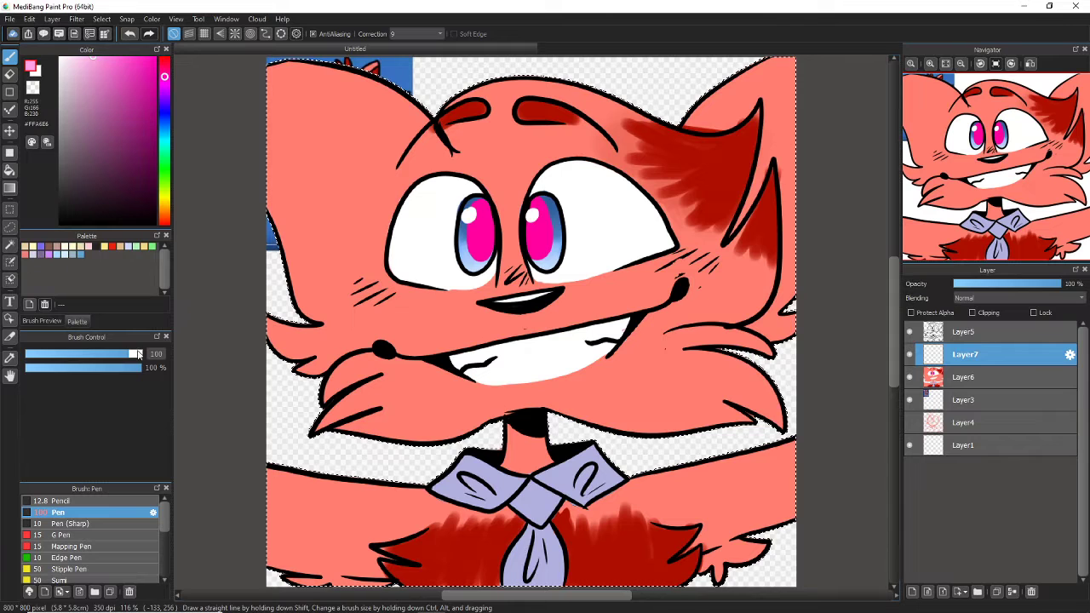
pyautogui.moveTo(349, 285)
pyautogui.mouseDown()
pyautogui.moveTo(361, 297)
pyautogui.moveTo(358, 272)
pyautogui.moveTo(317, 290)
pyautogui.mouseUp()
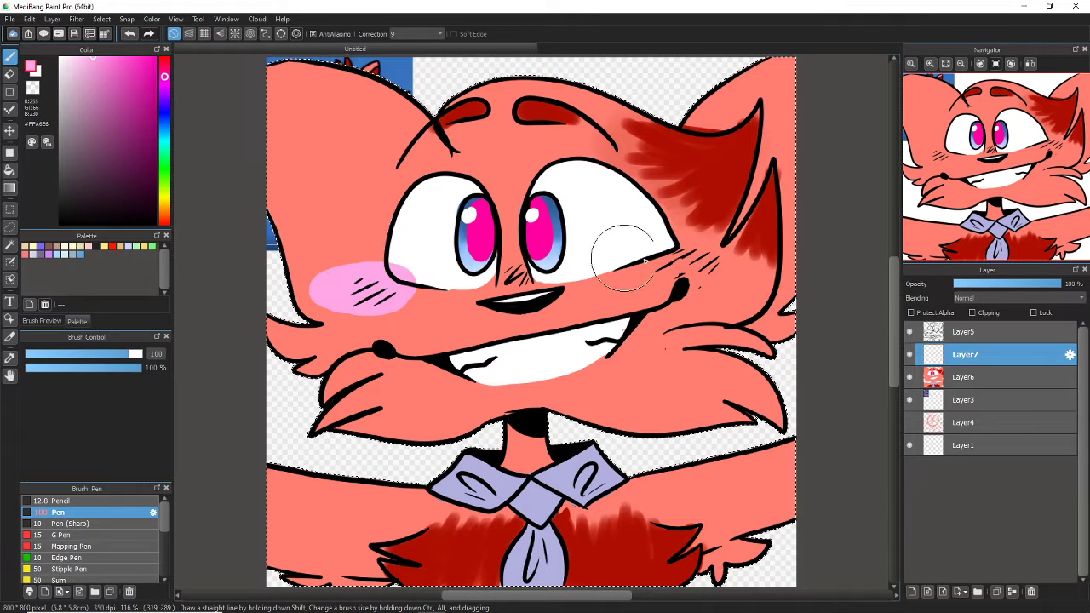
pyautogui.moveTo(715, 247); pyautogui.dragTo(699, 252)
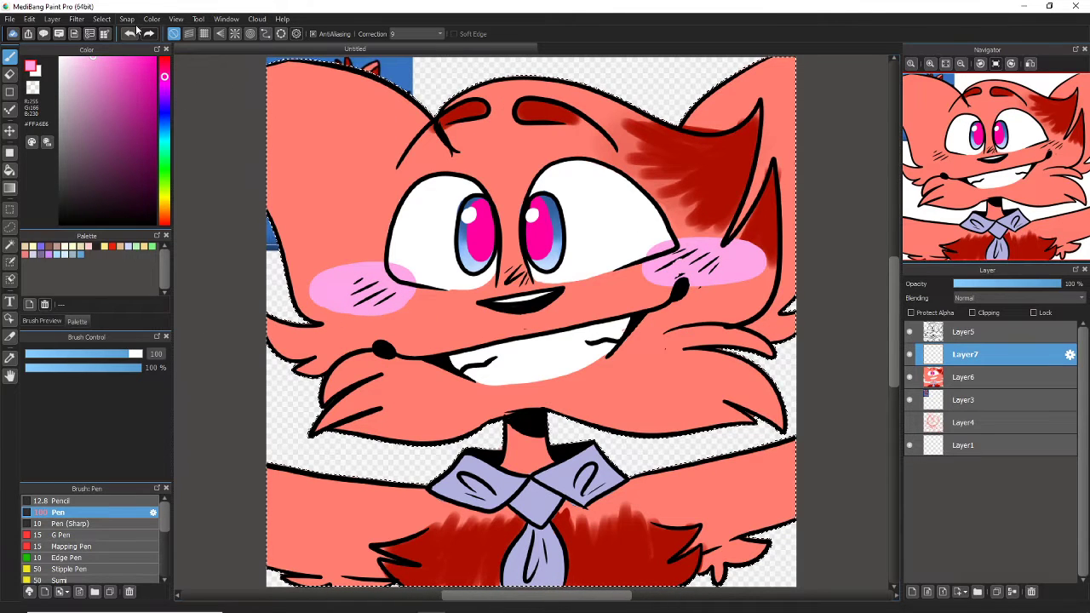
pyautogui.hotkey('ctrl', 'z')
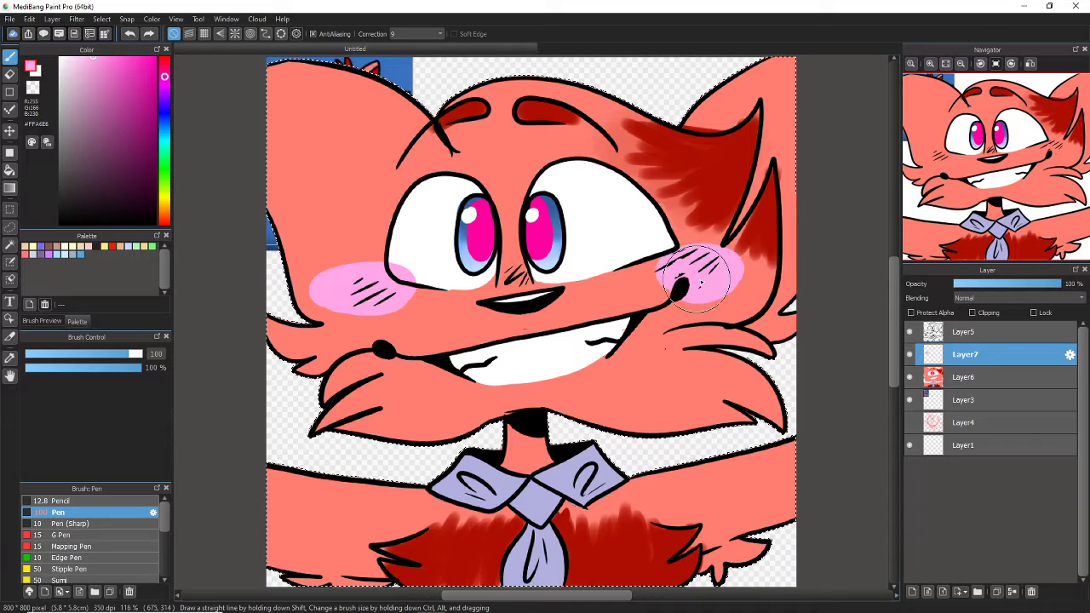
pyautogui.click(130, 34)
pyautogui.click(130, 34)
# - Set the Pen to dark magenta #920069 at size 1000
pyautogui.click(149, 121)
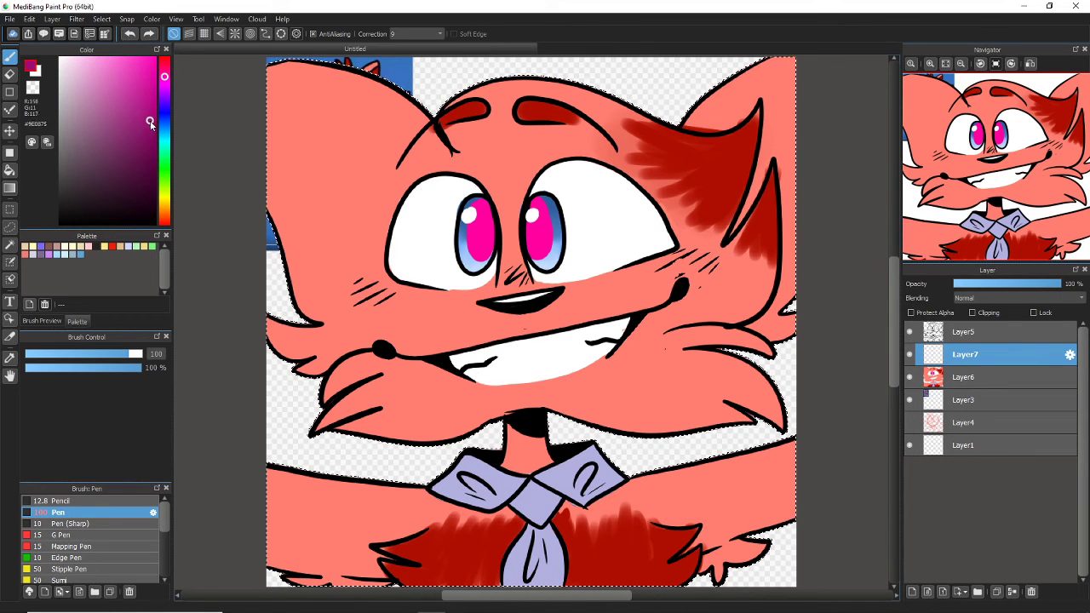
pyautogui.moveTo(150, 121); pyautogui.dragTo(155, 129)
pyautogui.moveTo(135, 354); pyautogui.dragTo(160, 358)
# - Try broad dark magenta shading strokes across the lower face and body on Layer7, and undo them
pyautogui.moveTo(295, 288)
pyautogui.mouseDown()
pyautogui.moveTo(304, 281)
pyautogui.moveTo(357, 315)
pyautogui.moveTo(613, 357)
pyautogui.moveTo(750, 289)
pyautogui.mouseUp()
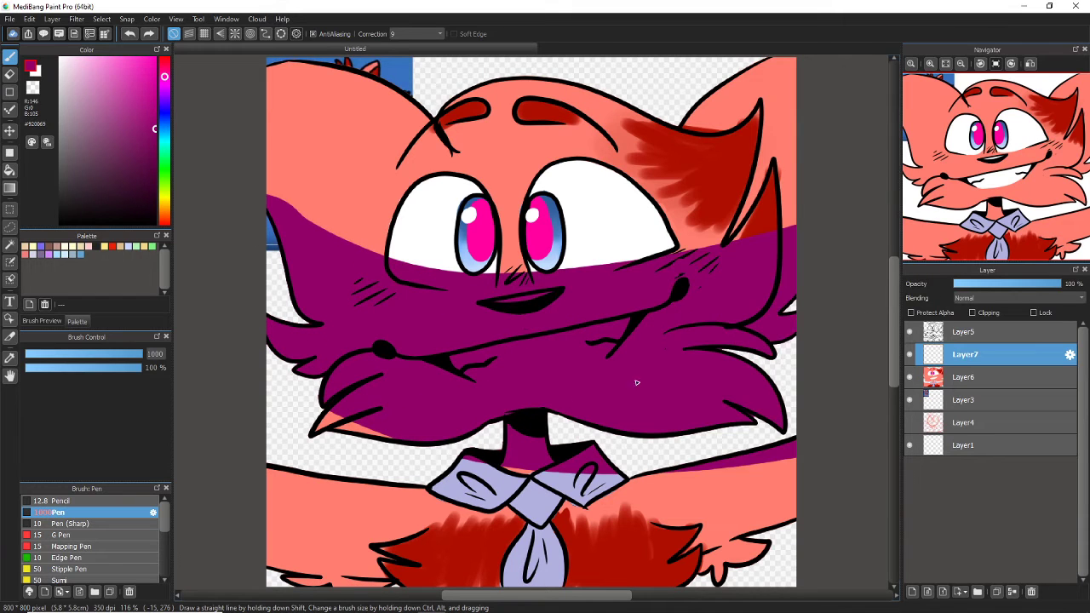
pyautogui.moveTo(636, 382)
pyautogui.mouseDown()
pyautogui.moveTo(370, 467)
pyautogui.moveTo(858, 446)
pyautogui.mouseUp()
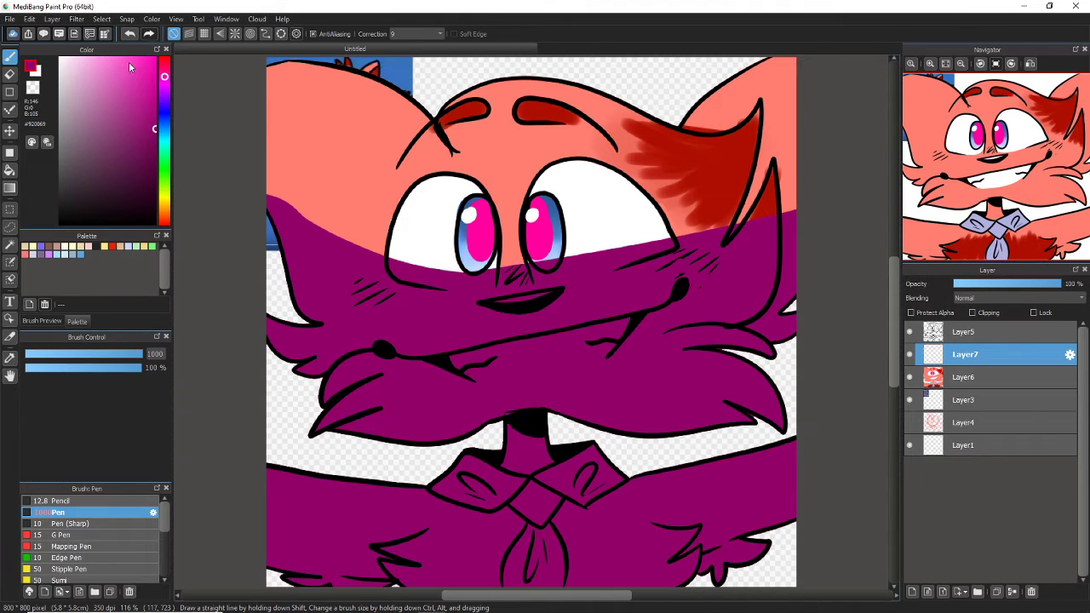
pyautogui.hotkey('ctrl', 'z')
pyautogui.hotkey('ctrl', 'z')
pyautogui.moveTo(290, 349); pyautogui.dragTo(888, 367)
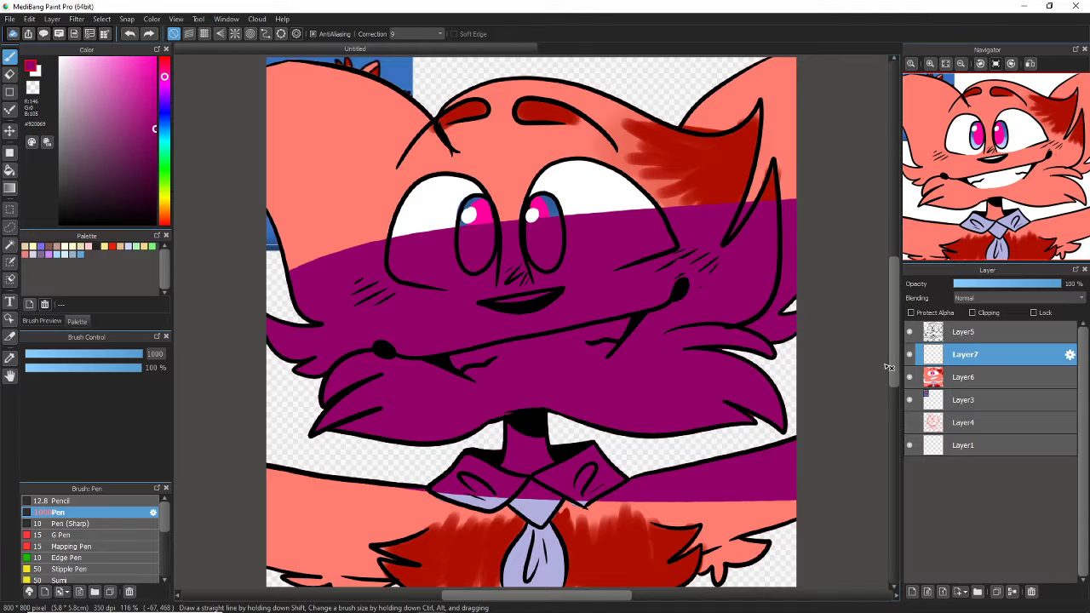
pyautogui.moveTo(792, 510)
pyautogui.mouseDown()
pyautogui.moveTo(460, 545)
pyautogui.moveTo(272, 519)
pyautogui.mouseUp()
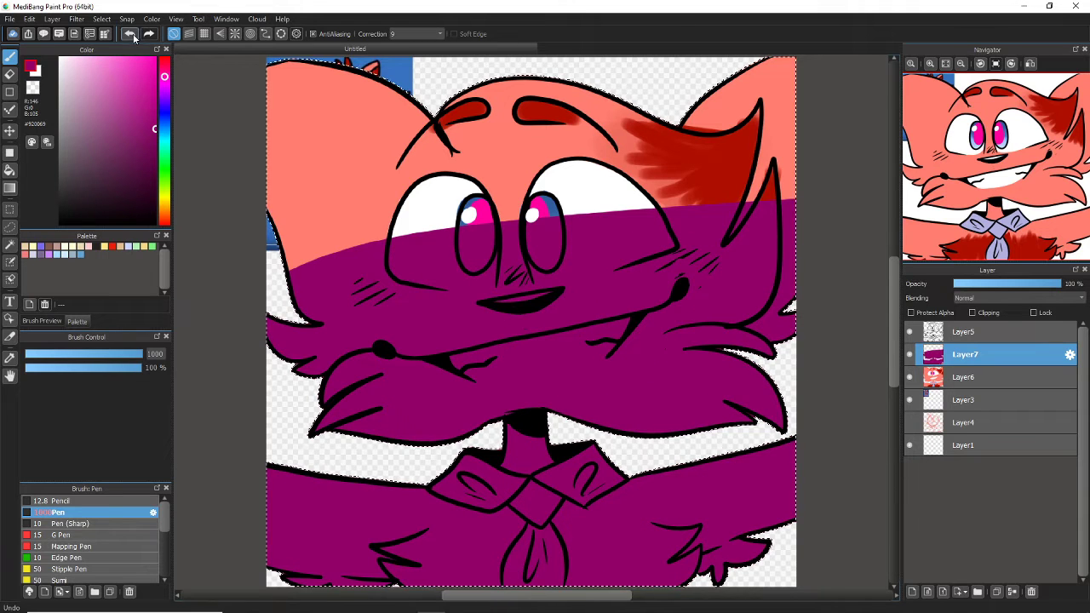
pyautogui.click(129, 35)
pyautogui.click(129, 34)
# - Paint a dark magenta #920069 shadow over the lower face and the whole body on Layer7 with the size 1000 Pen
pyautogui.click(961, 63)
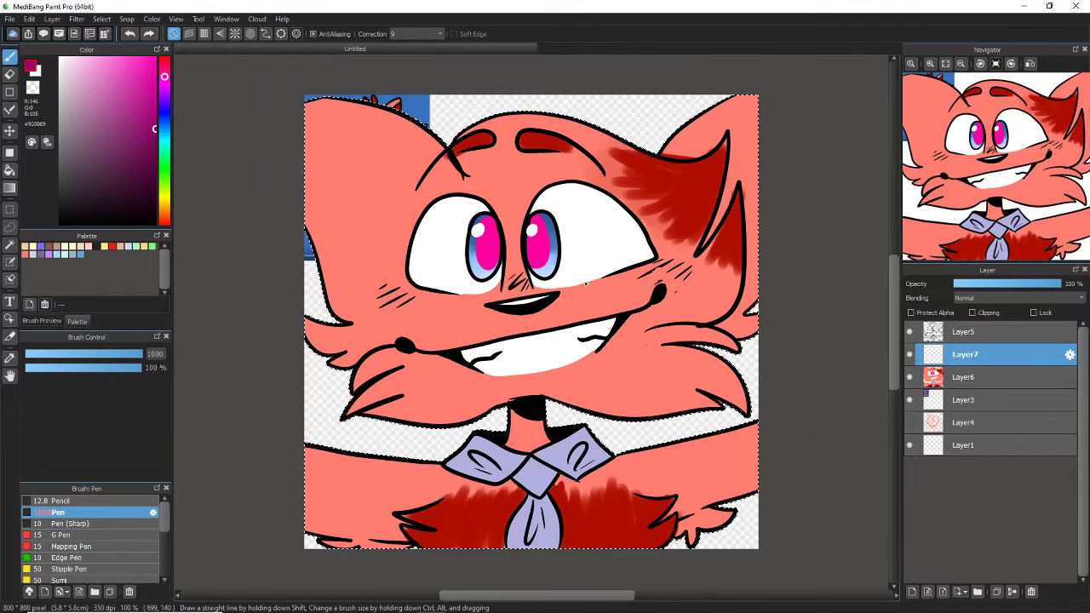
pyautogui.moveTo(294, 366); pyautogui.dragTo(841, 390)
pyautogui.moveTo(792, 502); pyautogui.dragTo(233, 480)
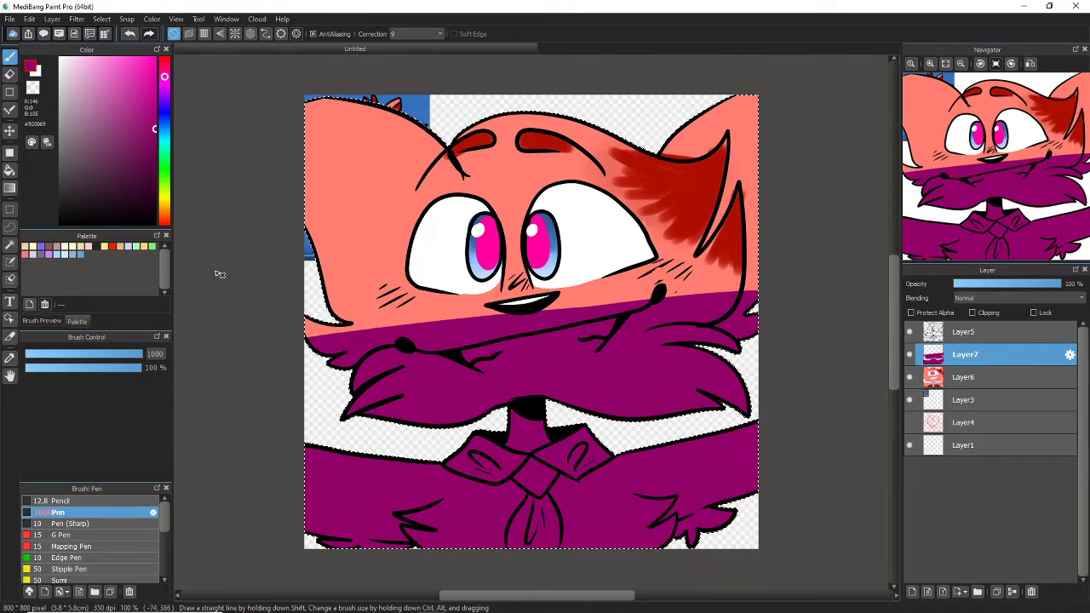
# - Erase lit patches from the Layer7 shadow on the chest fur, upper arms, collar, tie and teeth with the size 173 Eraser
pyautogui.click(9, 74)
pyautogui.moveTo(446, 503); pyautogui.dragTo(436, 517)
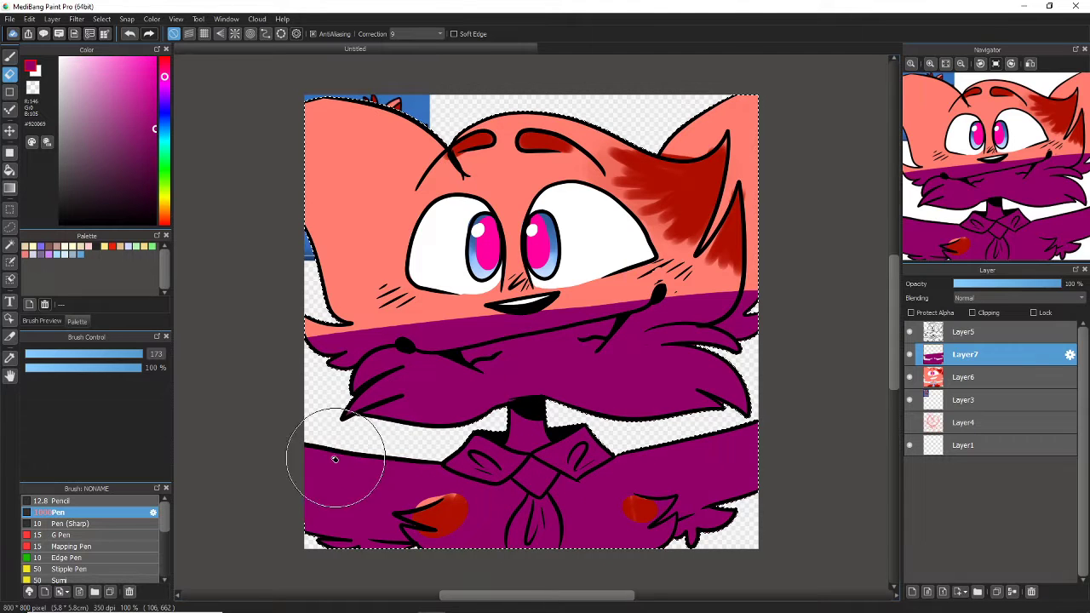
pyautogui.moveTo(335, 459); pyautogui.dragTo(441, 460)
pyautogui.moveTo(649, 454); pyautogui.dragTo(773, 425)
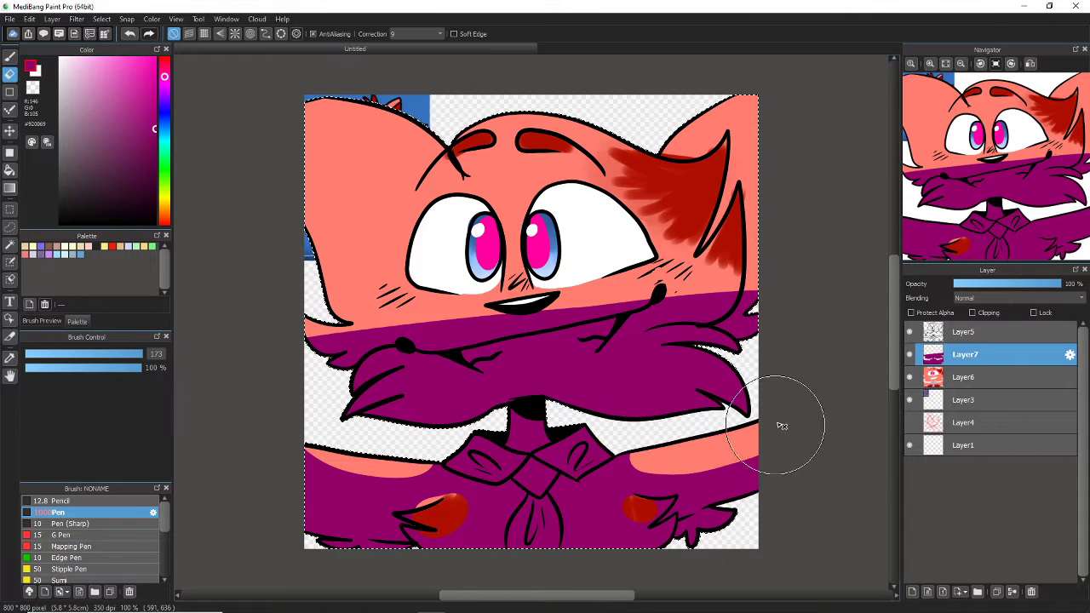
pyautogui.moveTo(556, 449); pyautogui.dragTo(582, 441)
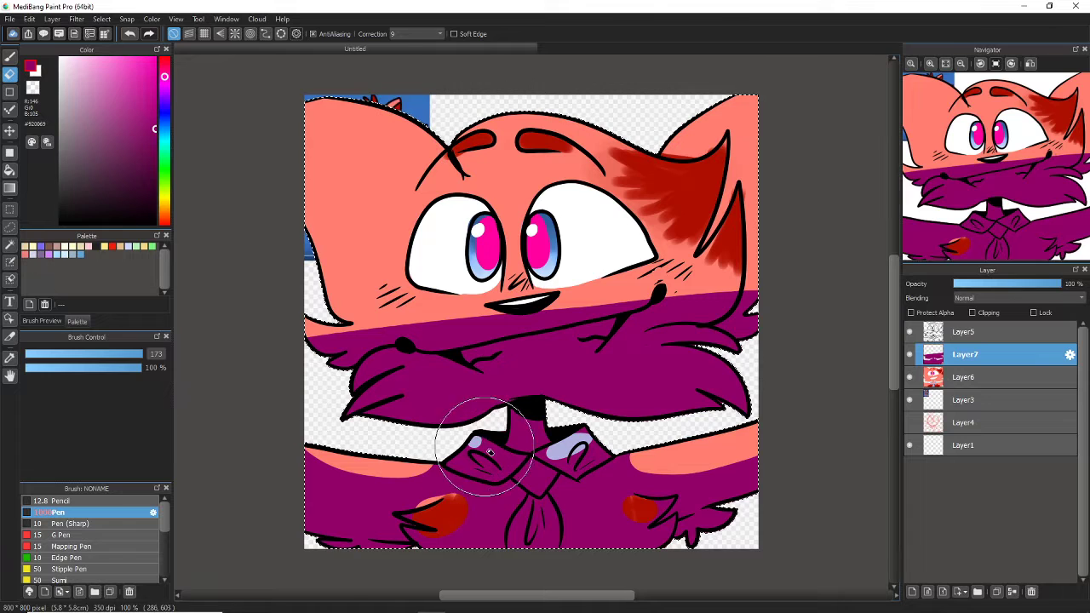
pyautogui.moveTo(468, 451); pyautogui.dragTo(503, 444)
pyautogui.moveTo(552, 511); pyautogui.dragTo(549, 527)
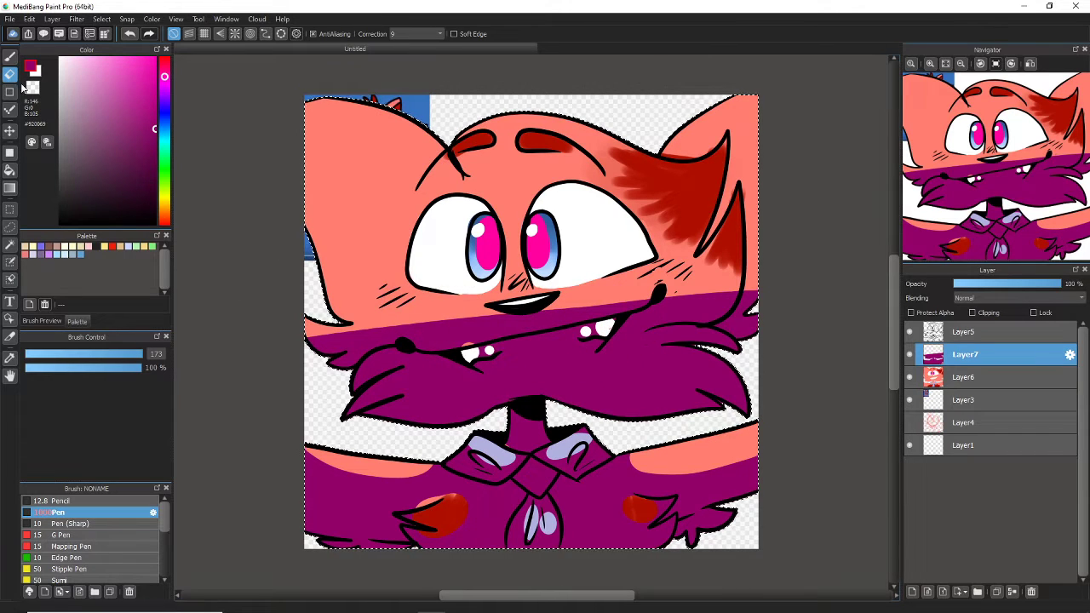
# - Reduce the Pen size to 46 and lower the opacity of the Layer7 shadow to 37 %
pyautogui.click(9, 55)
pyautogui.moveTo(141, 359); pyautogui.dragTo(109, 355)
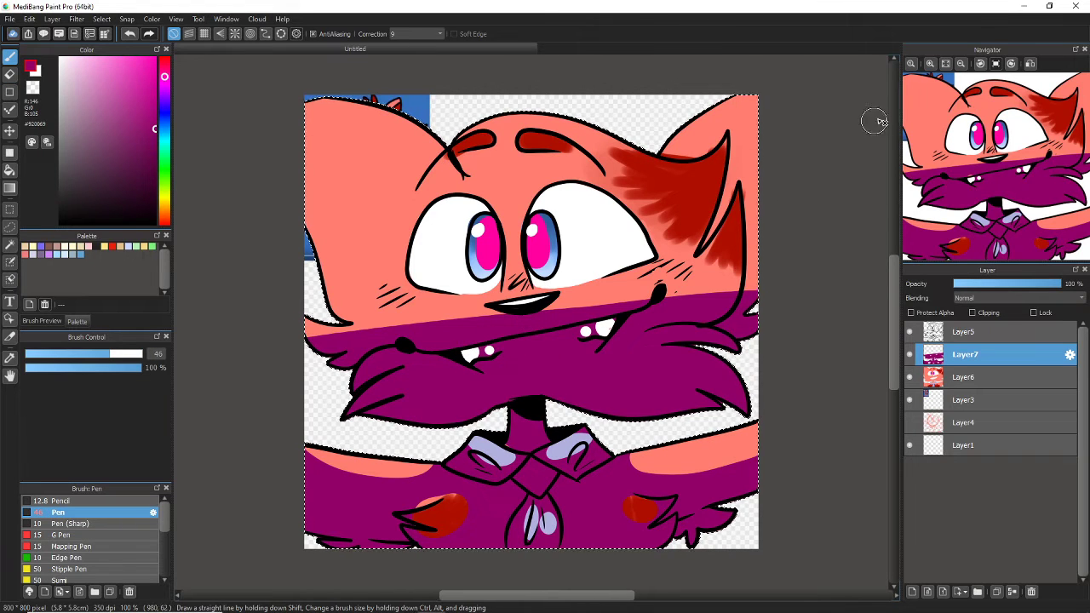
pyautogui.click(945, 64)
pyautogui.click(998, 285)
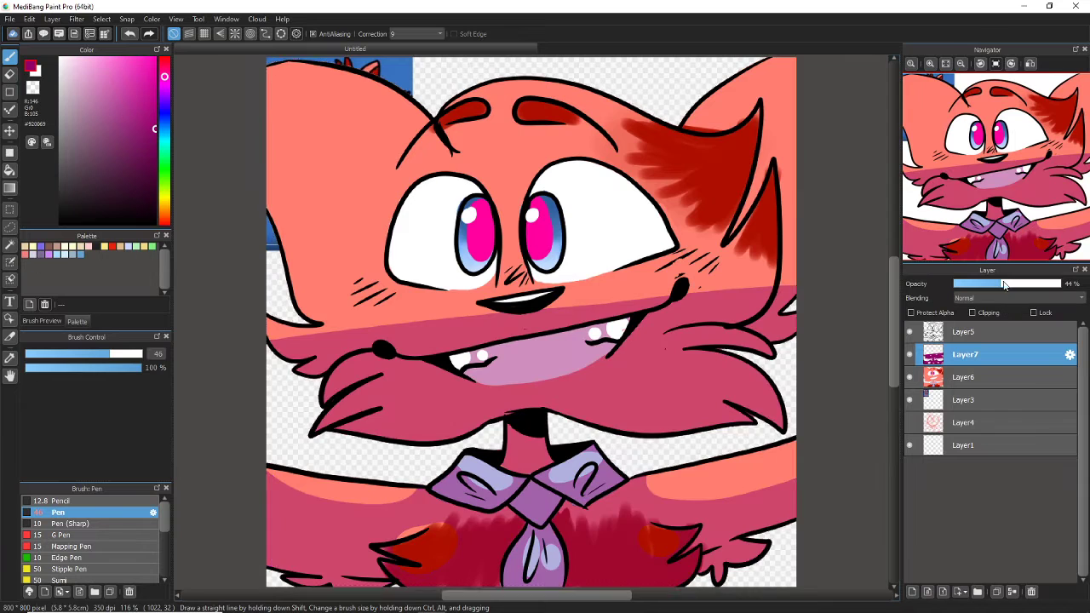
pyautogui.click(994, 284)
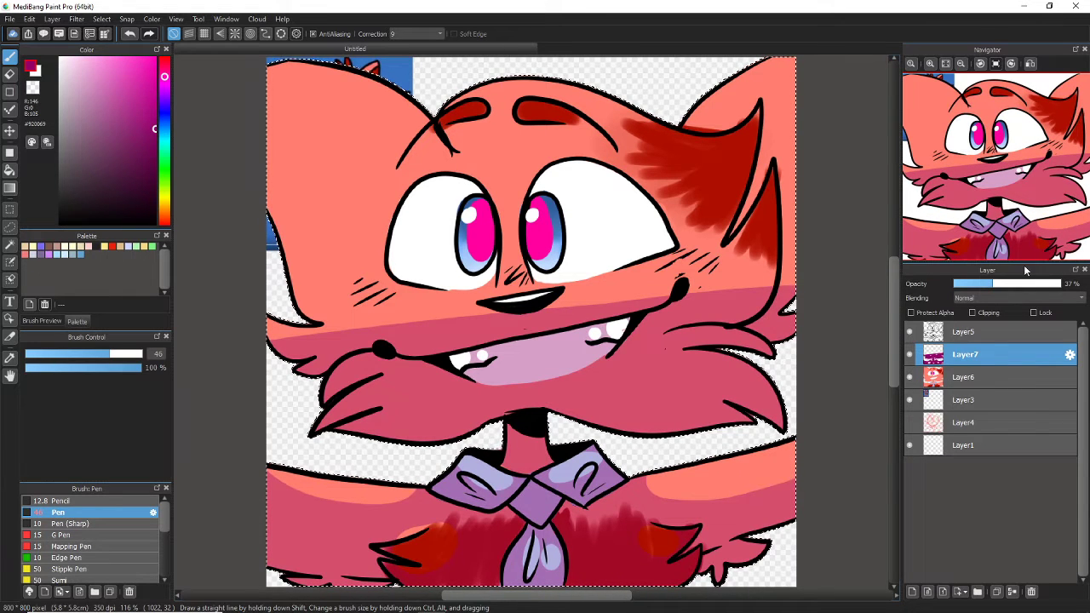
# - Lower Layer7's opacity to 27 % and blend its shadow edges on the face, arms, collar and tie with the size 38 Watercolor (Wet) brush
pyautogui.moveTo(1003, 283); pyautogui.dragTo(989, 284)
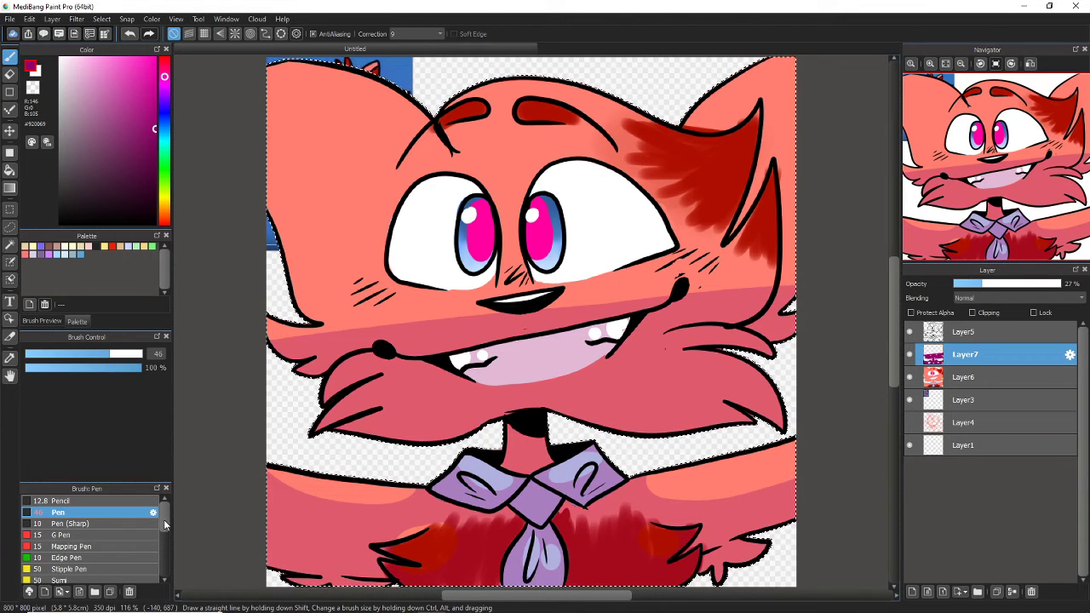
pyautogui.scroll(-3, 165, 524)
pyautogui.click(93, 559)
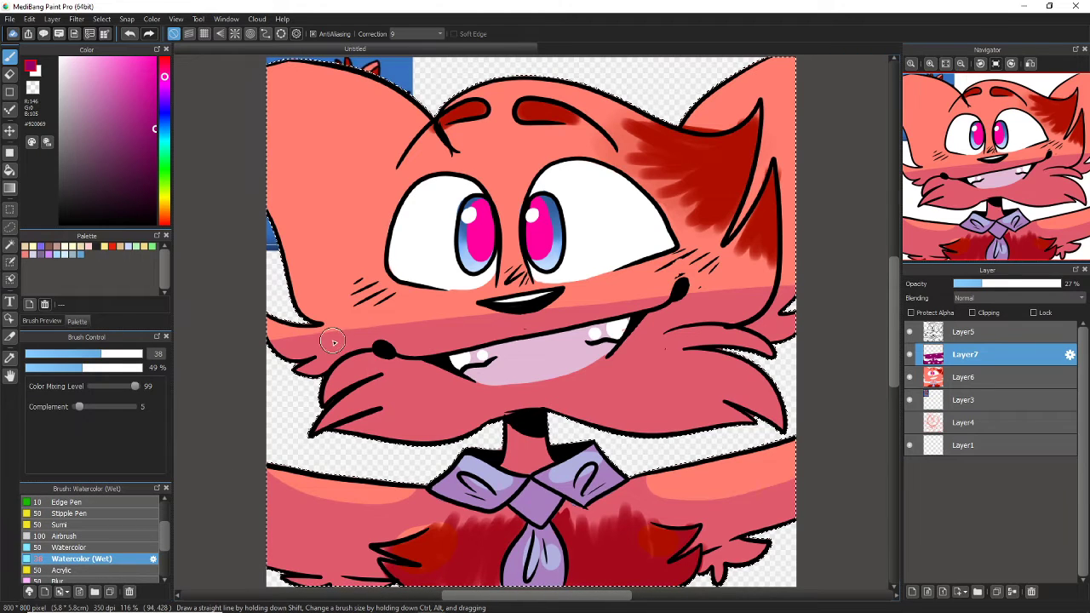
pyautogui.moveTo(303, 336)
pyautogui.mouseDown()
pyautogui.moveTo(385, 329)
pyautogui.moveTo(327, 324)
pyautogui.moveTo(356, 330)
pyautogui.mouseUp()
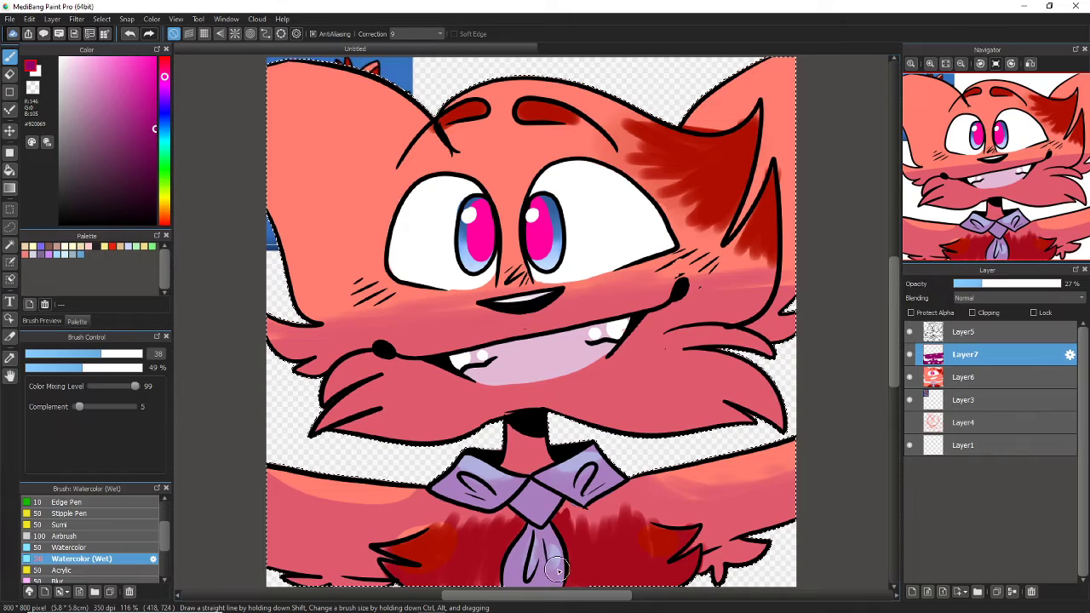
pyautogui.moveTo(419, 528)
pyautogui.mouseDown()
pyautogui.moveTo(448, 519)
pyautogui.moveTo(413, 507)
pyautogui.moveTo(417, 485)
pyautogui.moveTo(425, 494)
pyautogui.moveTo(384, 505)
pyautogui.moveTo(335, 501)
pyautogui.moveTo(376, 502)
pyautogui.moveTo(335, 499)
pyautogui.moveTo(290, 481)
pyautogui.moveTo(344, 502)
pyautogui.moveTo(269, 468)
pyautogui.moveTo(356, 503)
pyautogui.moveTo(331, 500)
pyautogui.mouseUp()
pyautogui.moveTo(409, 502)
pyautogui.mouseDown()
pyautogui.moveTo(286, 471)
pyautogui.moveTo(716, 479)
pyautogui.mouseUp()
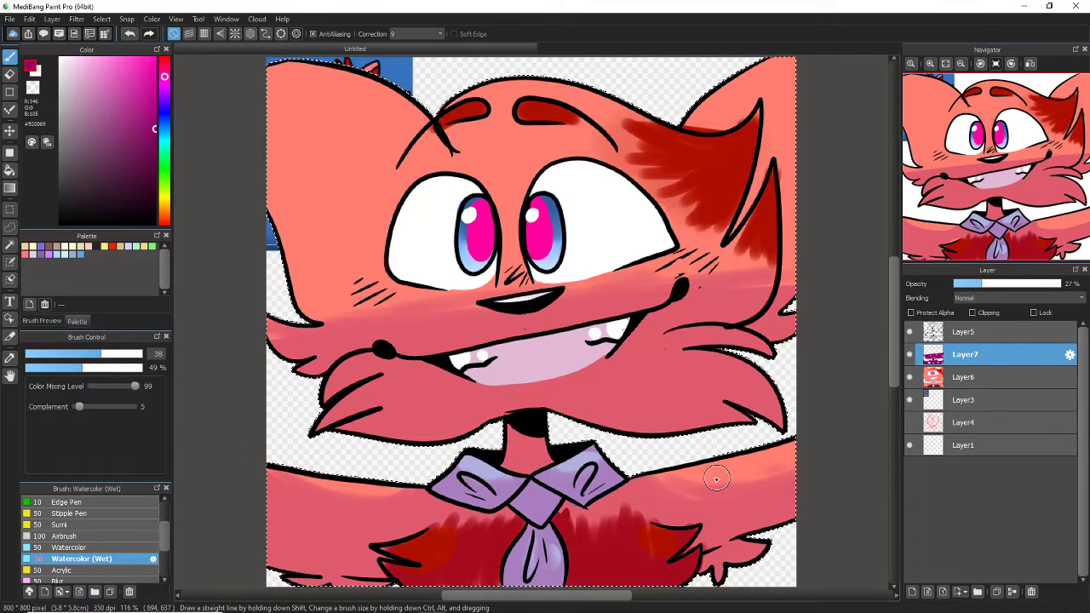
pyautogui.moveTo(417, 486)
pyautogui.mouseDown()
pyautogui.moveTo(675, 369)
pyautogui.moveTo(775, 449)
pyautogui.mouseUp()
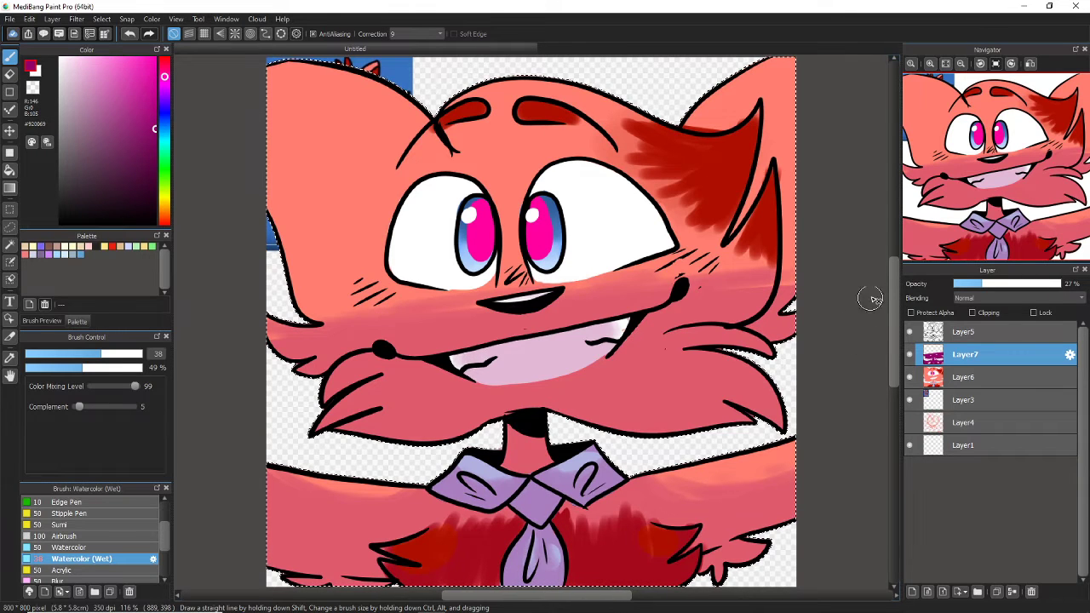
# - Add a new layer above the Layer5 line art and clip it to that layer
pyautogui.click(963, 334)
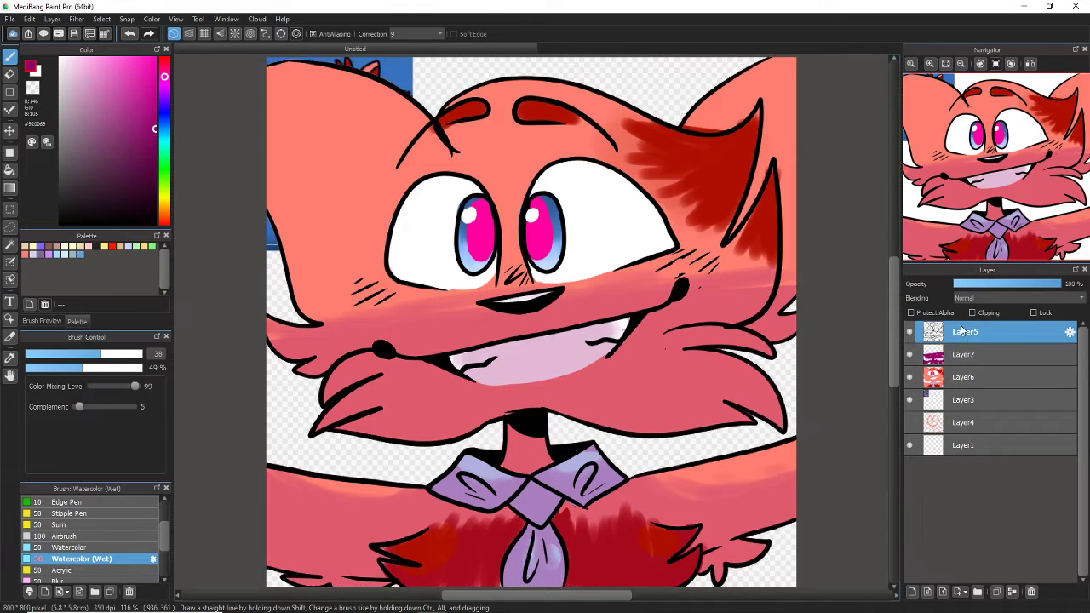
pyautogui.hotkey('ctrl', 'd')
pyautogui.click(912, 592)
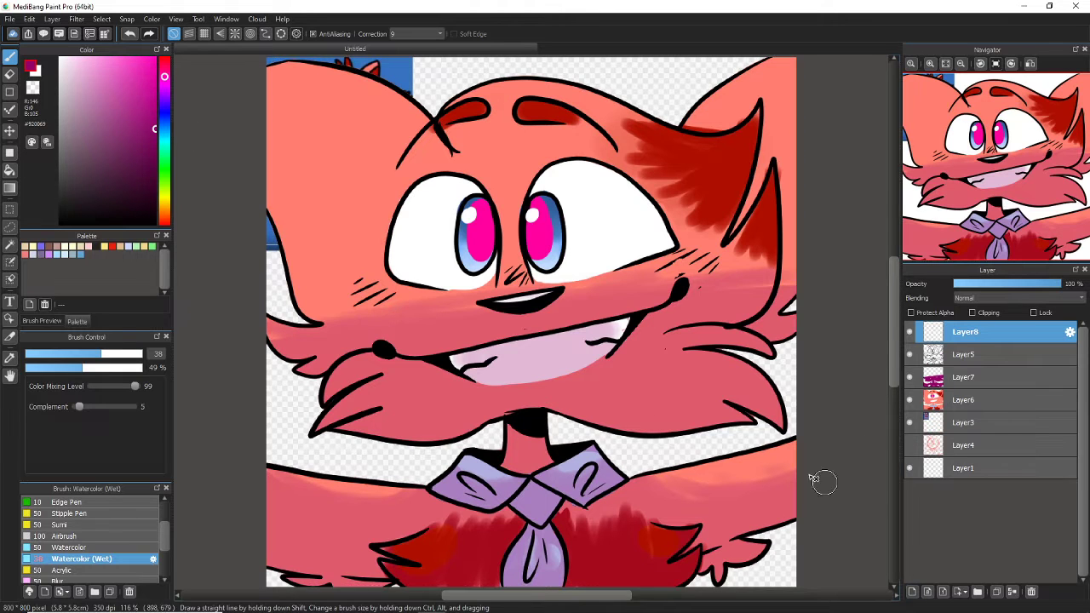
pyautogui.click(973, 312)
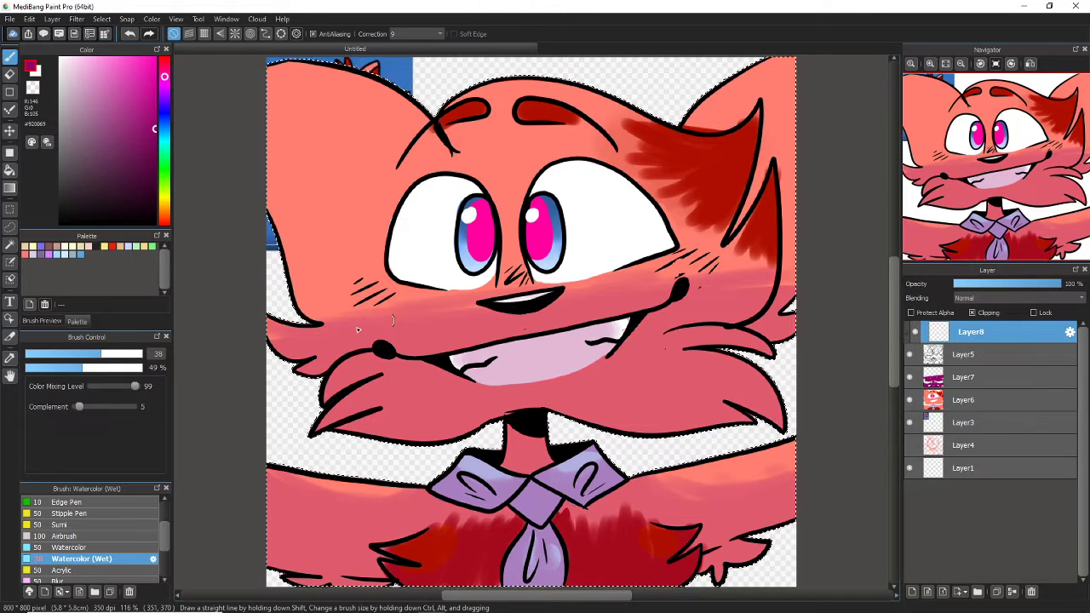
# - Try recolouring the neck line art on Layer8 in light pink #FFC1C1 with the Watercolor (Wet) brush at size 138
pyautogui.moveTo(165, 68)
pyautogui.mouseDown()
pyautogui.moveTo(165, 49)
pyautogui.moveTo(83, 53)
pyautogui.mouseUp()
pyautogui.click(112, 69)
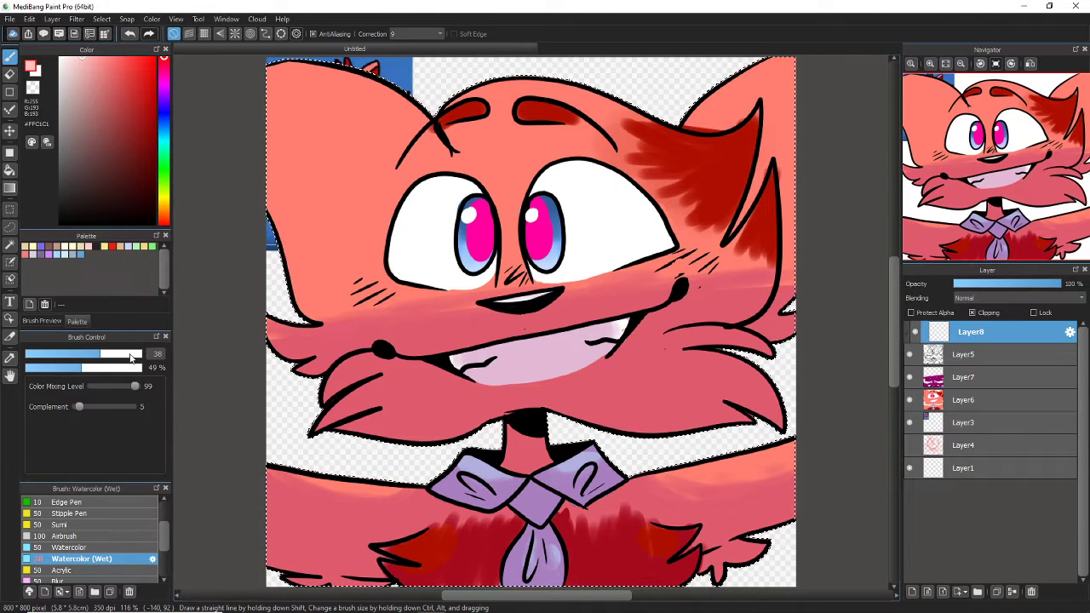
pyautogui.moveTo(132, 357); pyautogui.dragTo(141, 355)
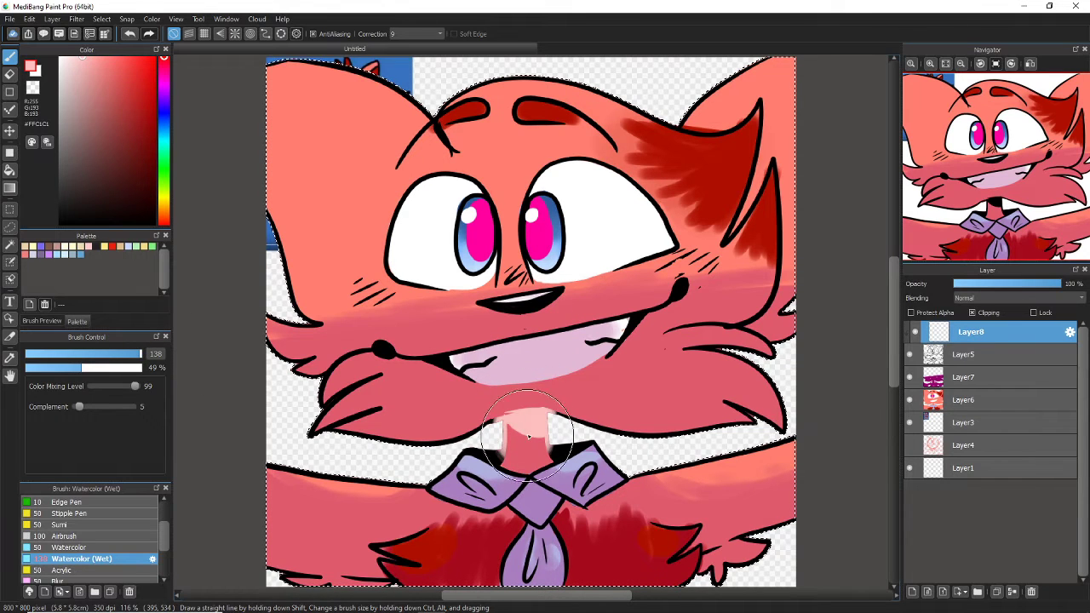
# - Change the colour to #FF8C8C and undo the Watercolor (Wet) strokes on the neck, keeping Layer8 clipped
pyautogui.click(102, 57)
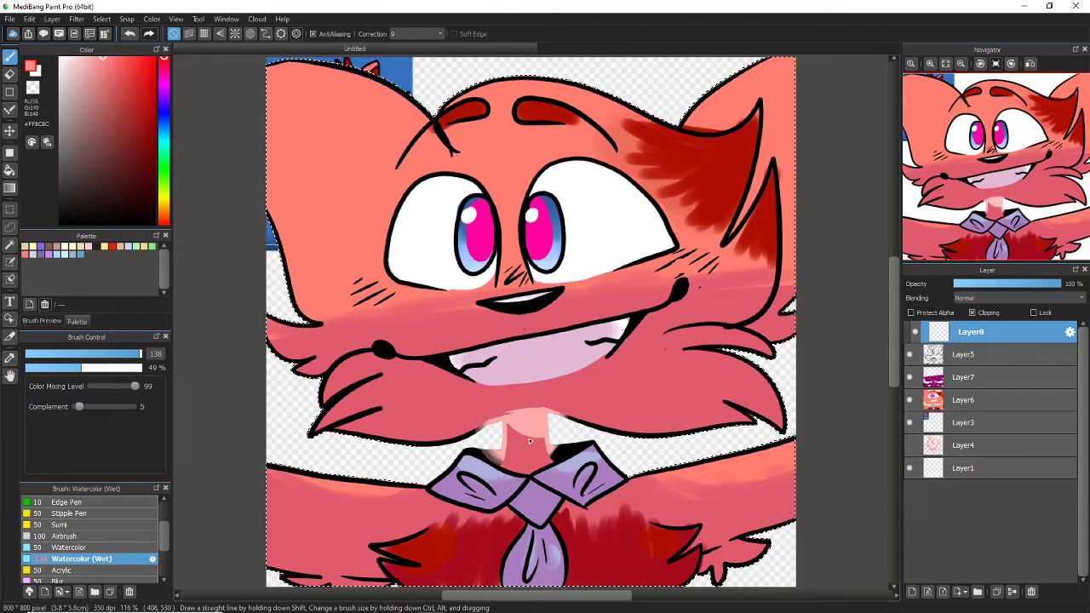
pyautogui.click(129, 33)
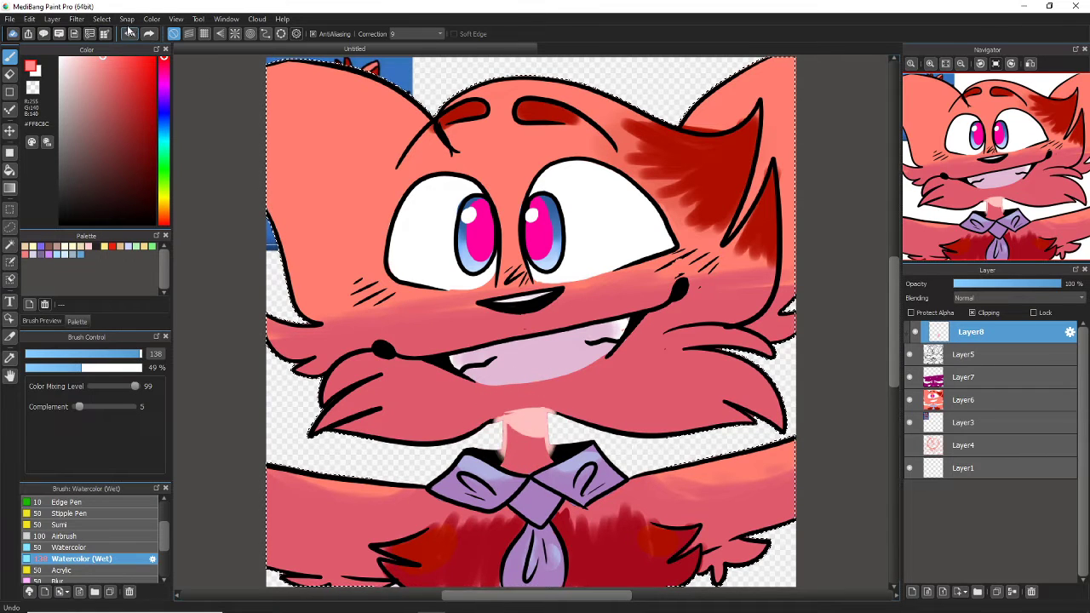
pyautogui.click(126, 19)
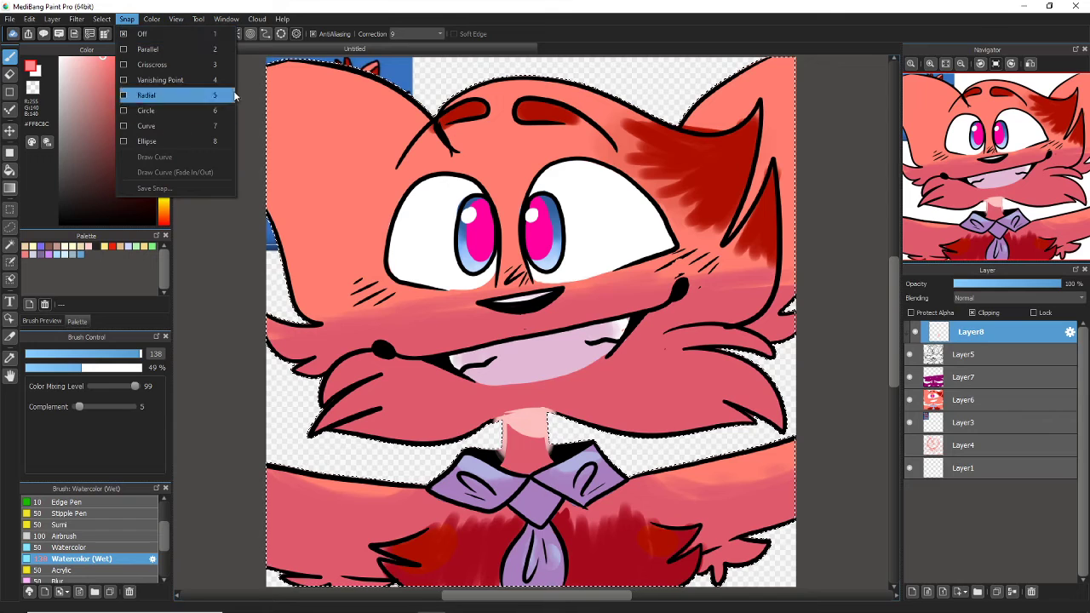
pyautogui.click(241, 94)
pyautogui.click(134, 33)
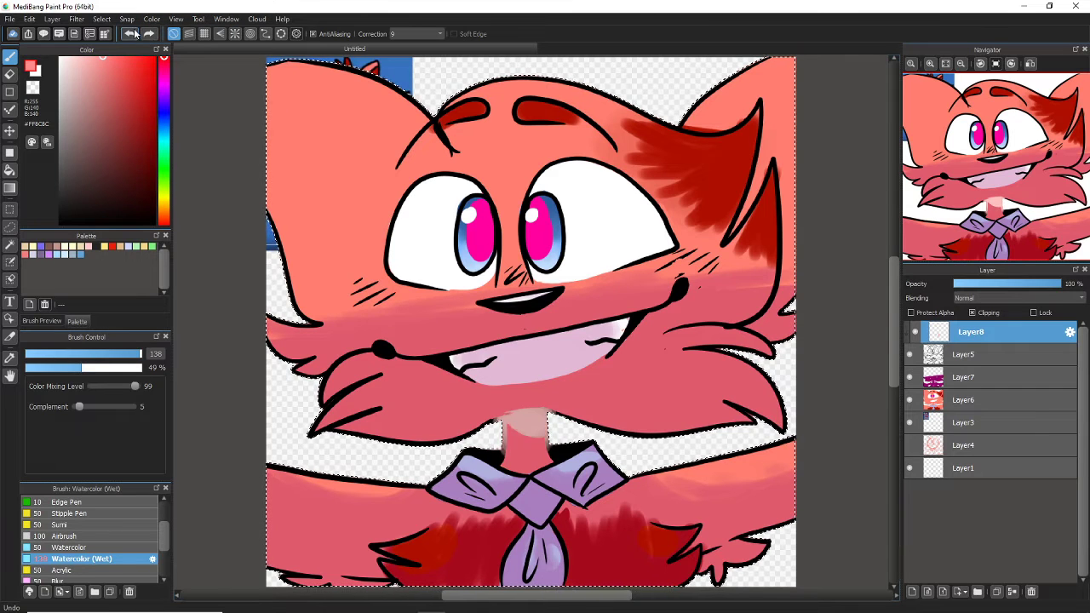
pyautogui.click(149, 33)
pyautogui.click(149, 33)
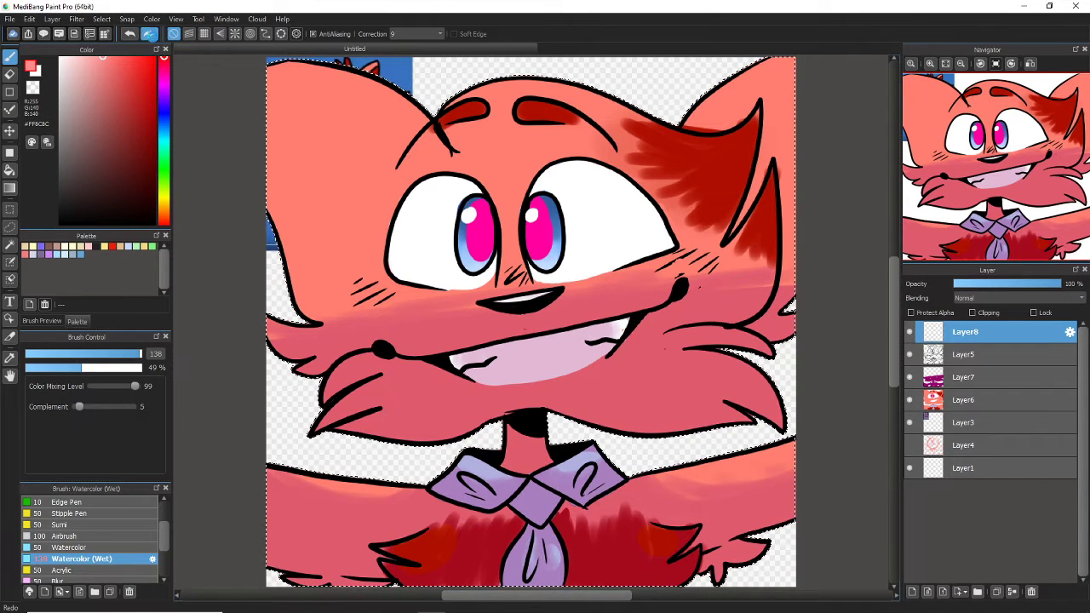
pyautogui.click(149, 33)
pyautogui.click(149, 33)
# - Recolour the outlines of the neck, chest fur tufts and dark red head fur on Layer8 in #FF8C8C with the size 46 Pen
pyautogui.moveTo(164, 534); pyautogui.dragTo(165, 511)
pyautogui.click(144, 512)
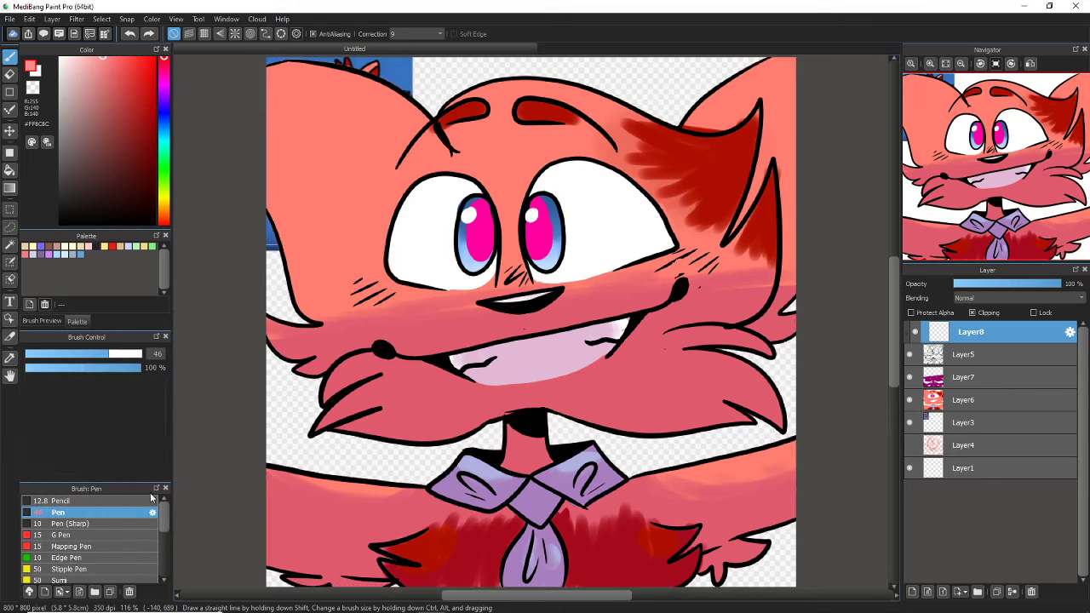
pyautogui.moveTo(521, 413); pyautogui.dragTo(505, 427)
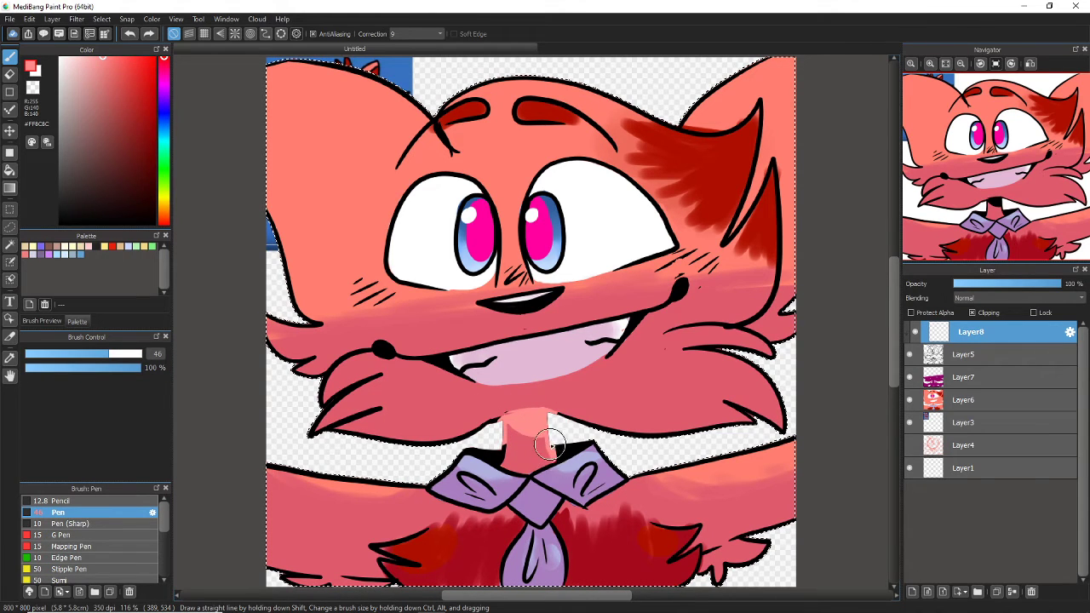
pyautogui.moveTo(551, 456); pyautogui.dragTo(552, 458)
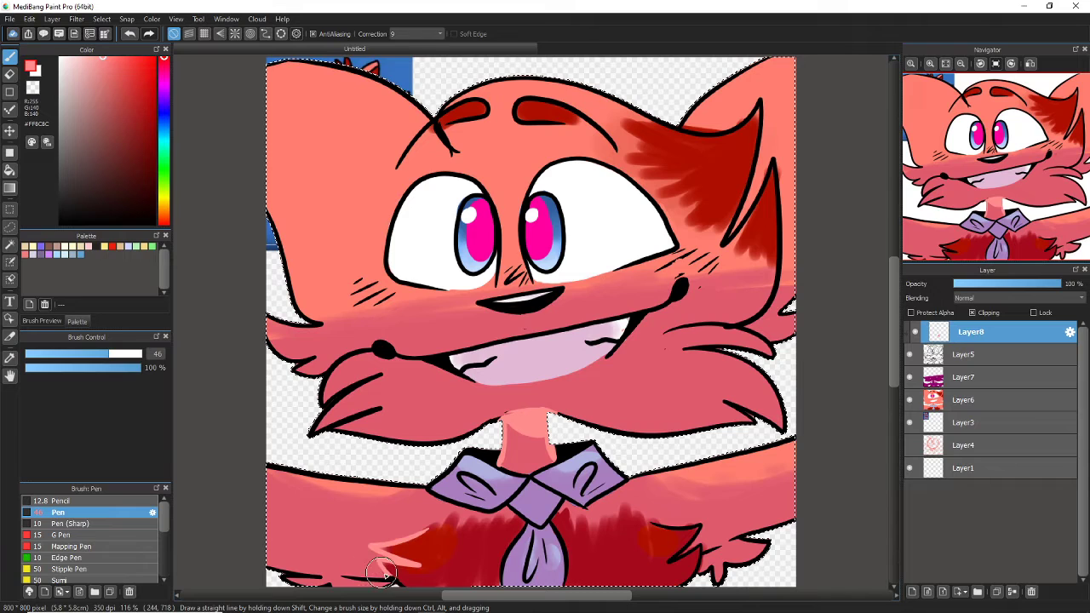
pyautogui.moveTo(380, 572); pyautogui.dragTo(398, 582)
pyautogui.moveTo(650, 527)
pyautogui.mouseDown()
pyautogui.moveTo(682, 534)
pyautogui.moveTo(663, 552)
pyautogui.moveTo(711, 558)
pyautogui.moveTo(698, 566)
pyautogui.mouseUp()
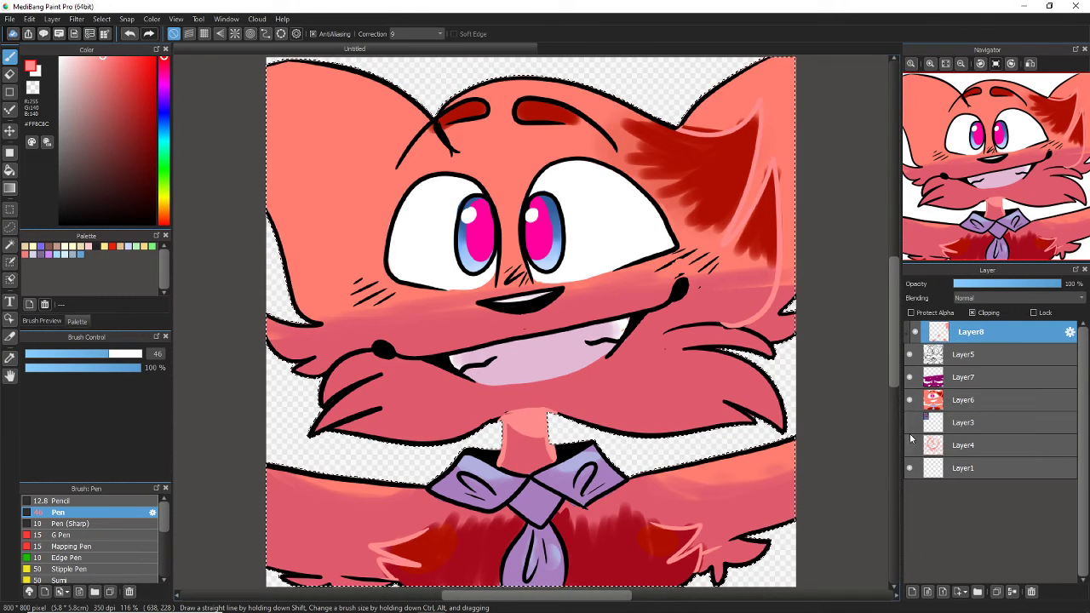
# - Hide Layer3 and replace the transparent canvas background with a light pink background color
pyautogui.click(909, 422)
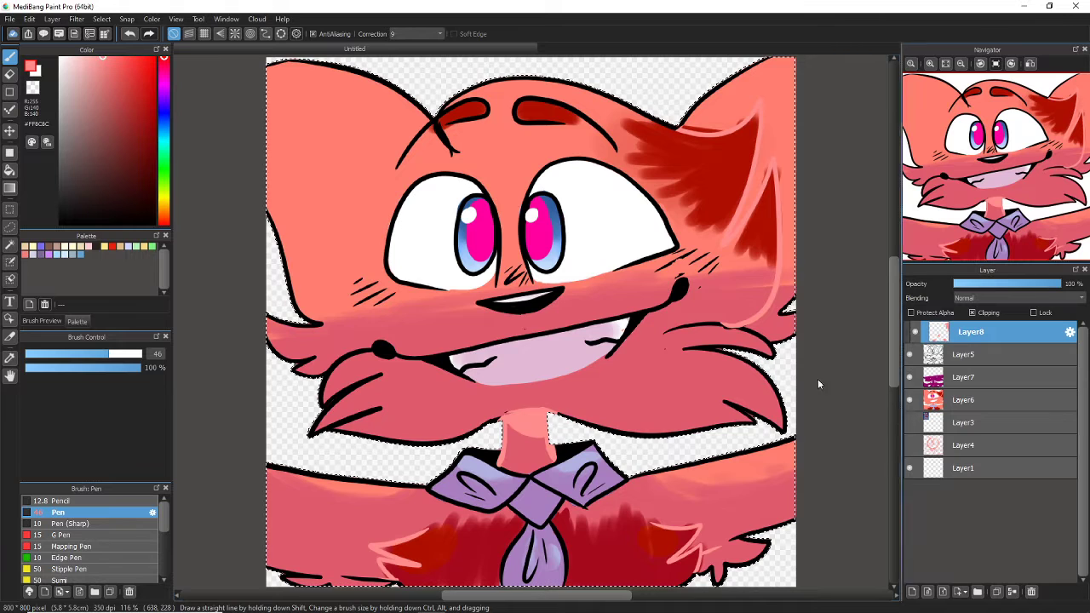
pyautogui.click(175, 19)
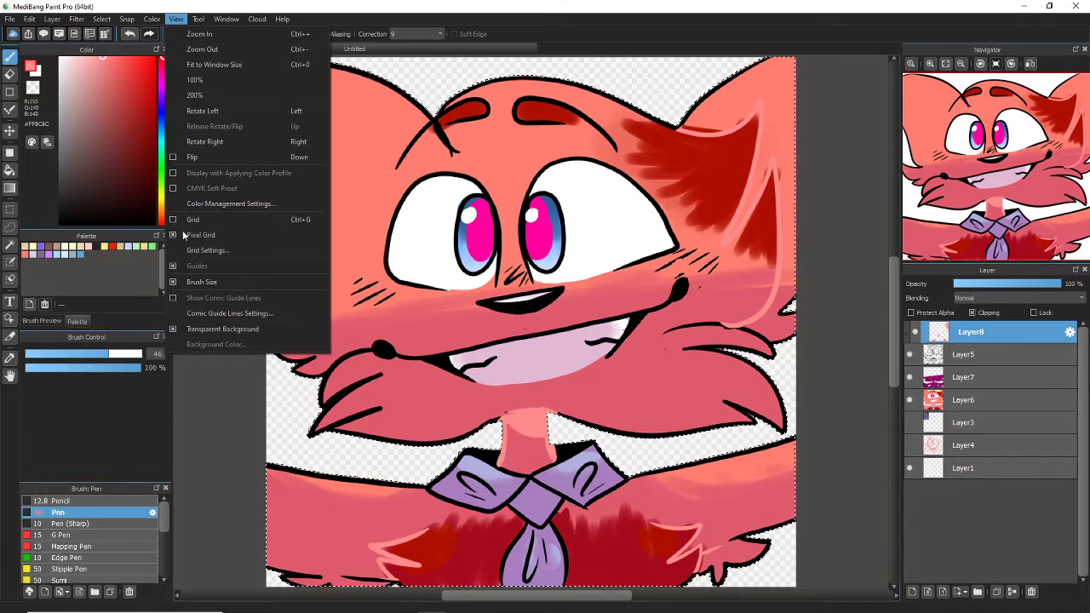
pyautogui.click(190, 330)
pyautogui.click(176, 19)
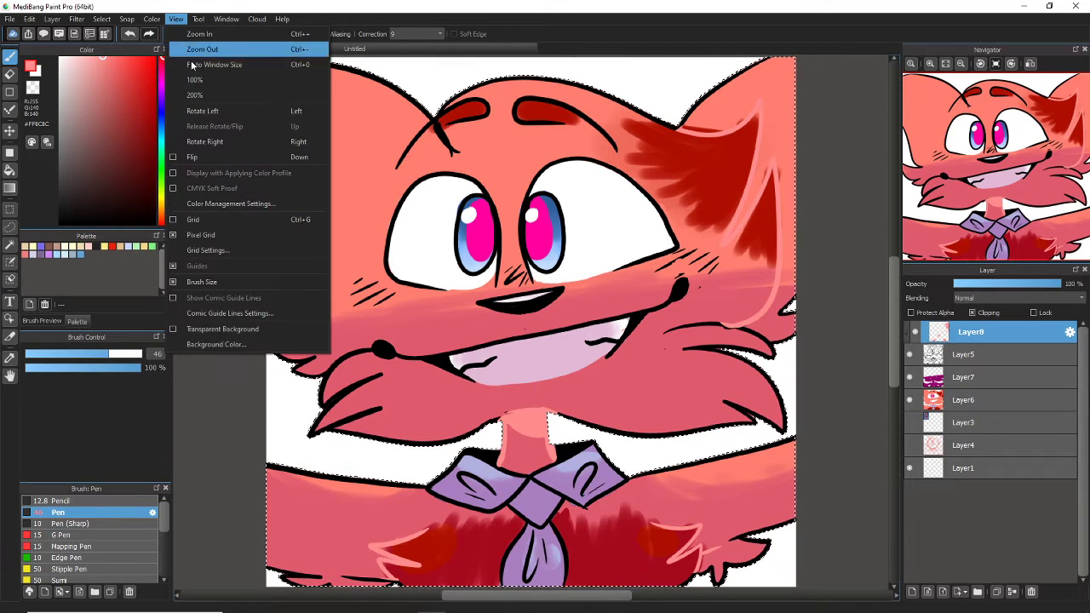
pyautogui.click(216, 344)
pyautogui.click(567, 300)
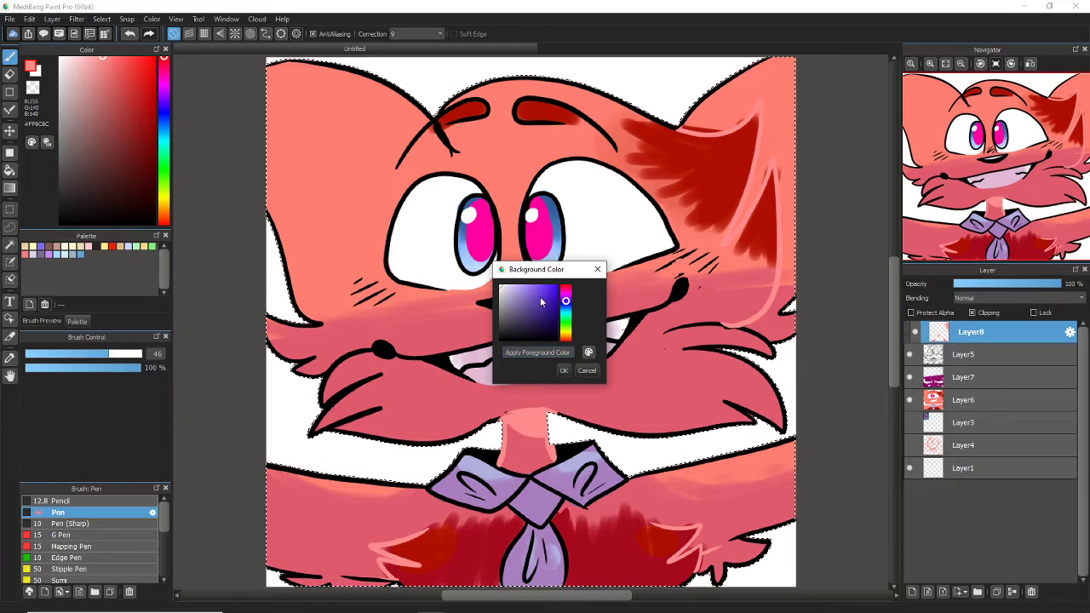
pyautogui.moveTo(566, 302); pyautogui.dragTo(566, 292)
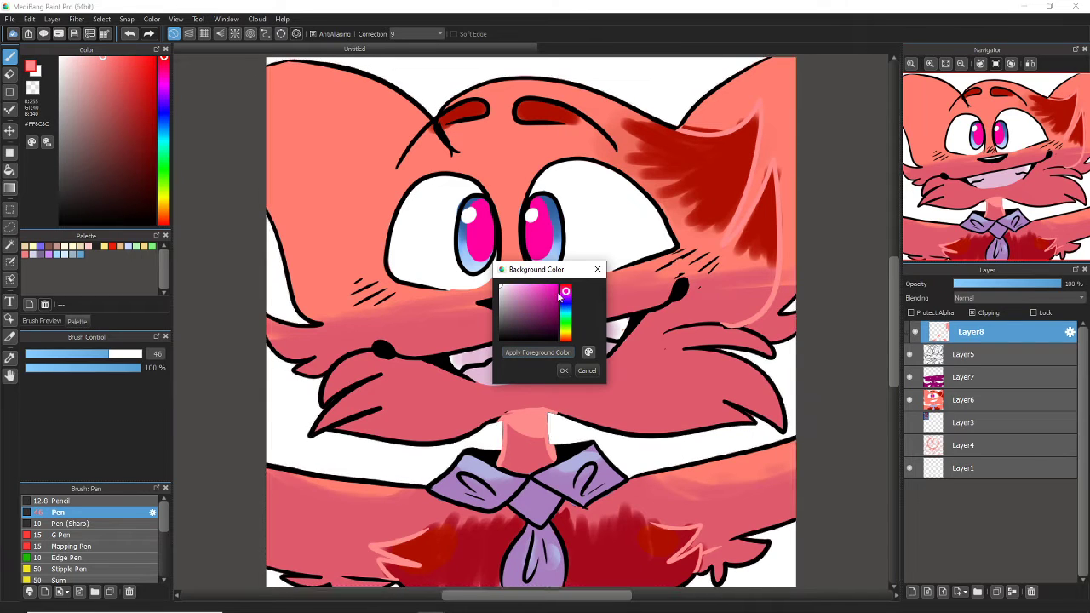
pyautogui.click(510, 294)
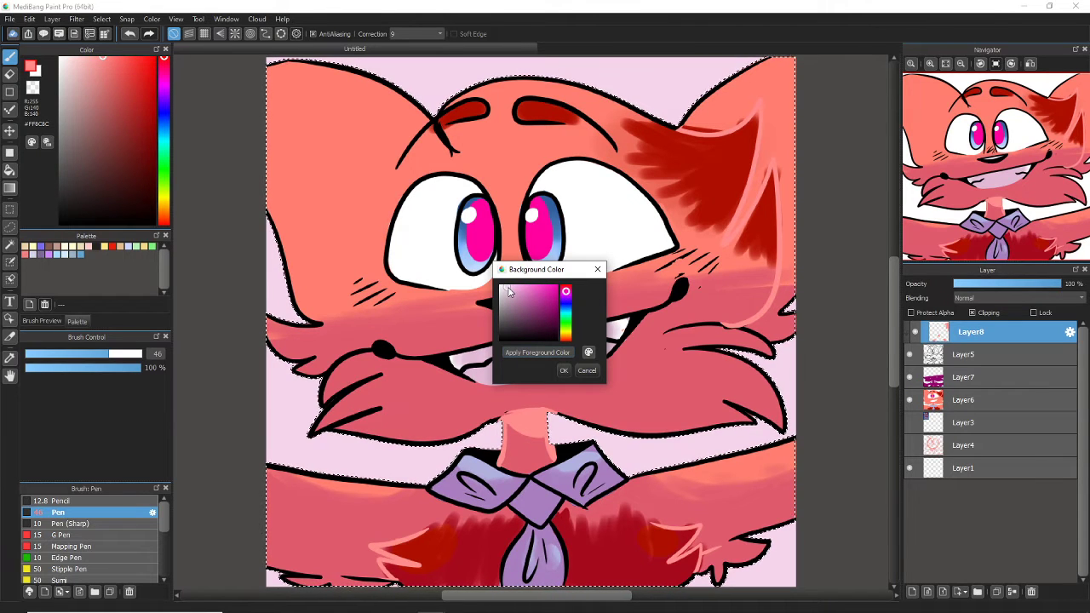
pyautogui.moveTo(510, 292); pyautogui.dragTo(514, 288)
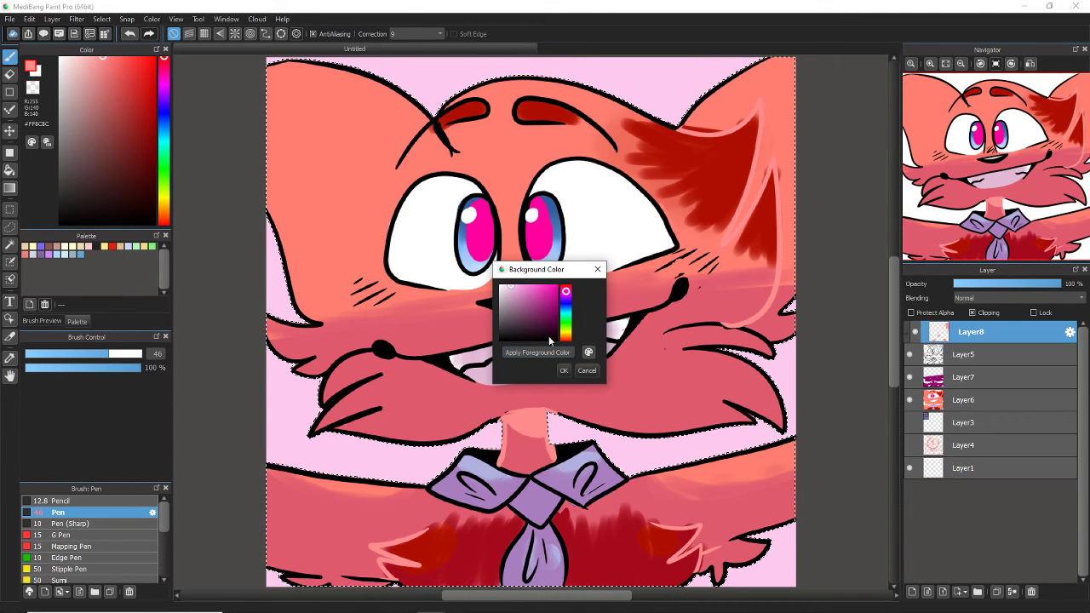
pyautogui.click(563, 372)
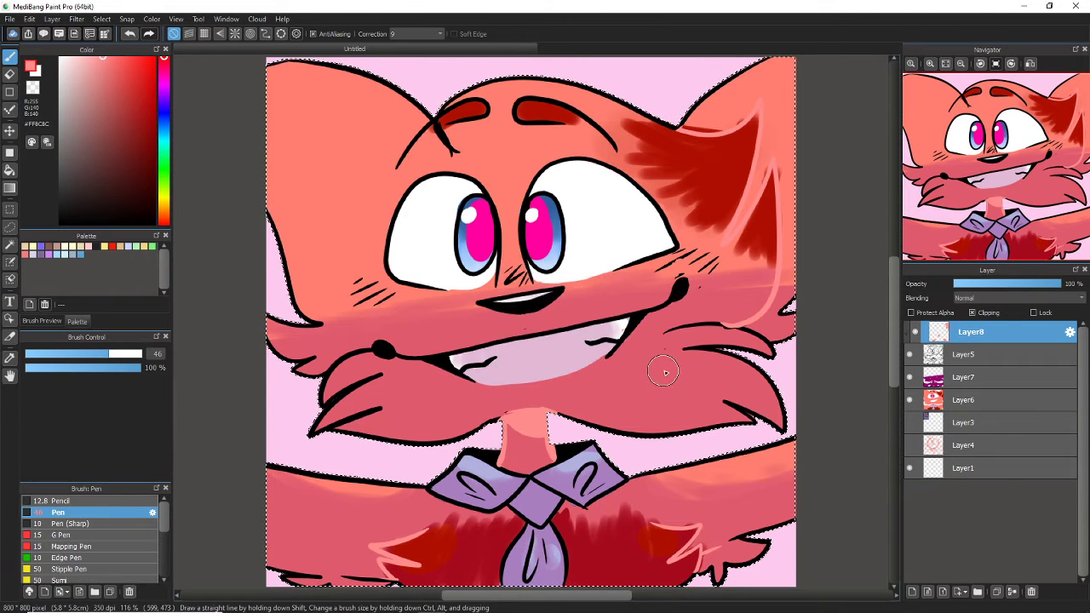
# - Add a layer above Layer4 and paint a broad #FF8CCA pink area behind the character's lower half with the size 264 Pen
pyautogui.click(962, 445)
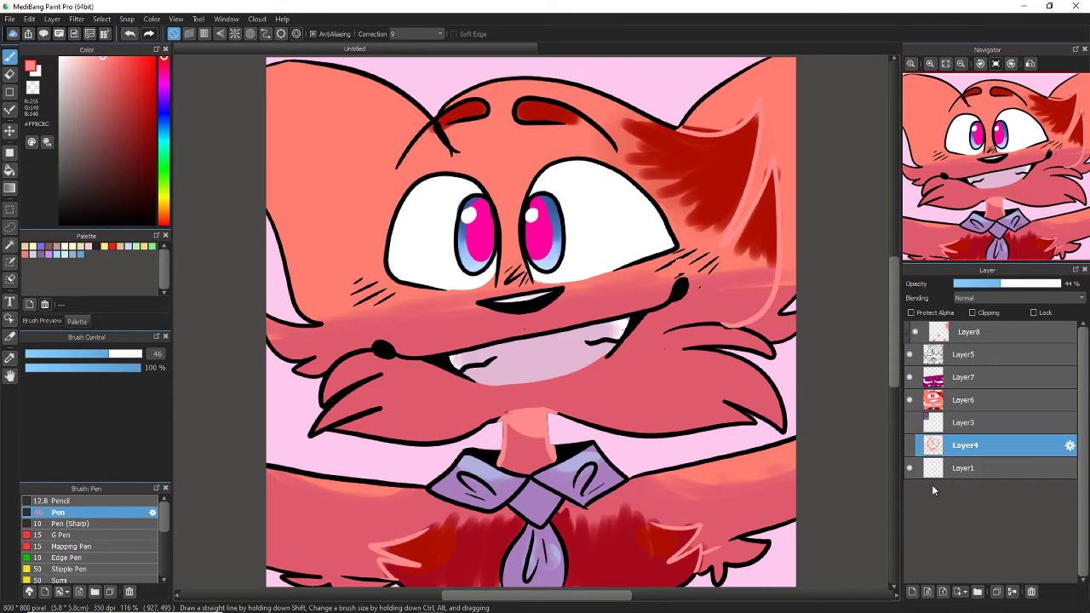
pyautogui.click(912, 591)
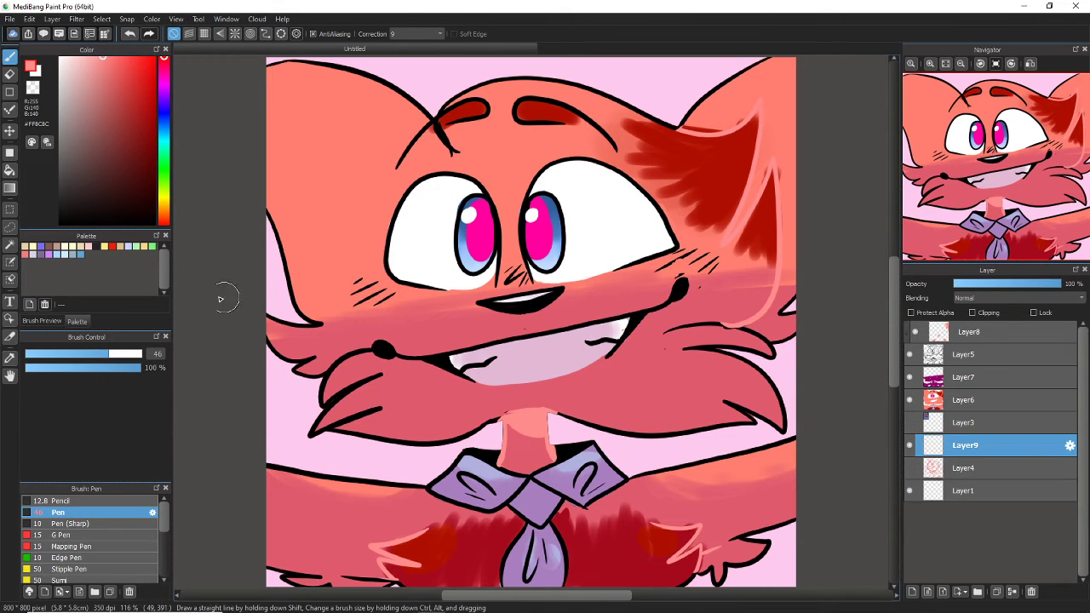
pyautogui.moveTo(126, 354); pyautogui.dragTo(162, 354)
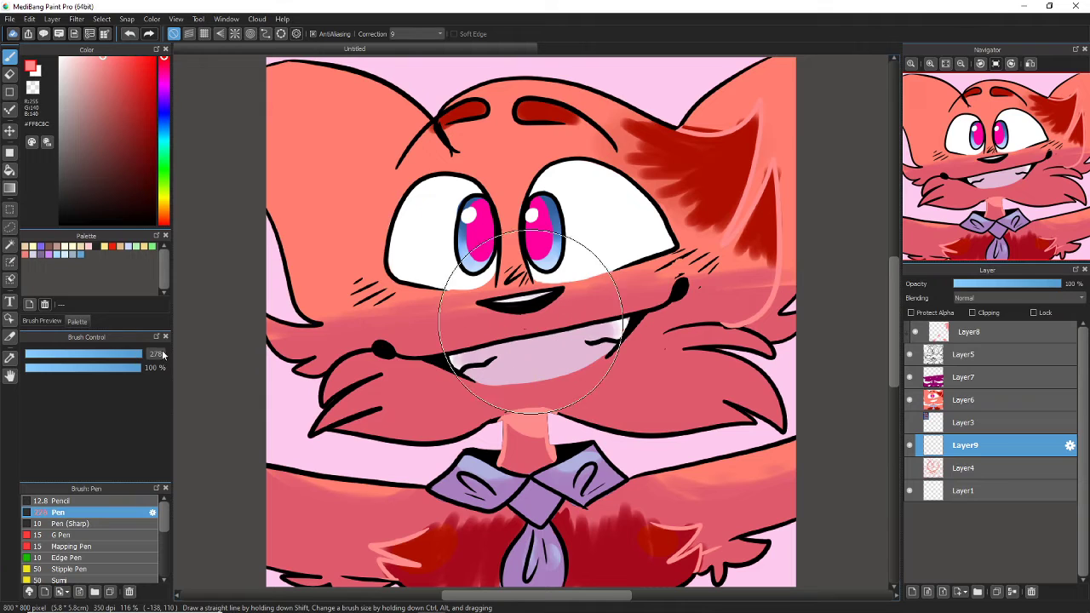
pyautogui.click(164, 89)
pyautogui.moveTo(164, 85); pyautogui.dragTo(163, 71)
pyautogui.moveTo(470, 311)
pyautogui.mouseDown()
pyautogui.moveTo(498, 289)
pyautogui.moveTo(787, 364)
pyautogui.moveTo(615, 461)
pyautogui.moveTo(457, 309)
pyautogui.moveTo(672, 242)
pyautogui.mouseUp()
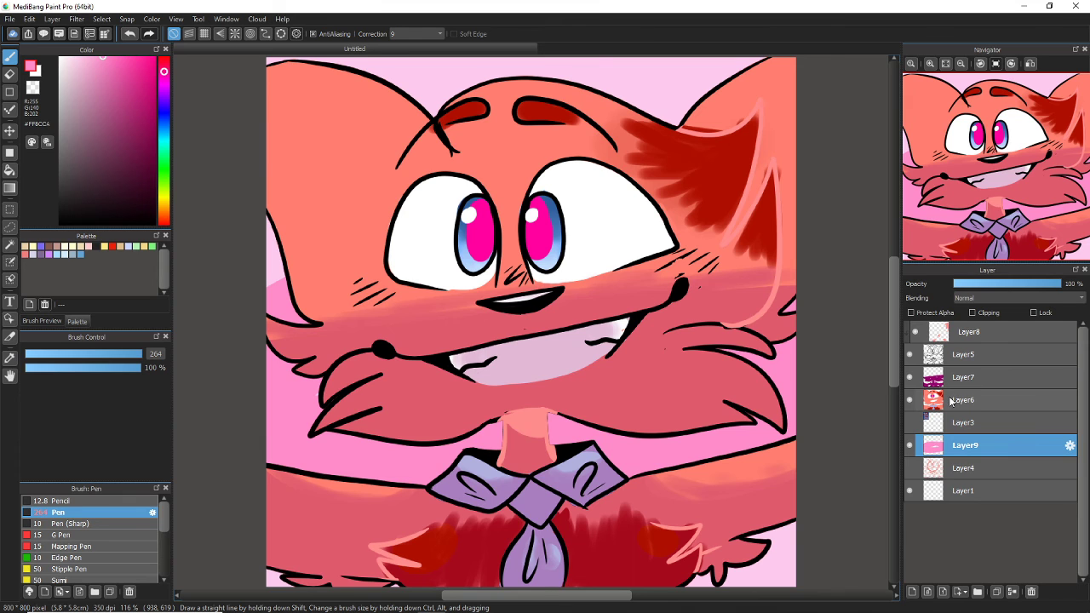
# - Switch to the Streamlabs OBS window to bring up its recording controls
pyautogui.moveTo(387, 608)
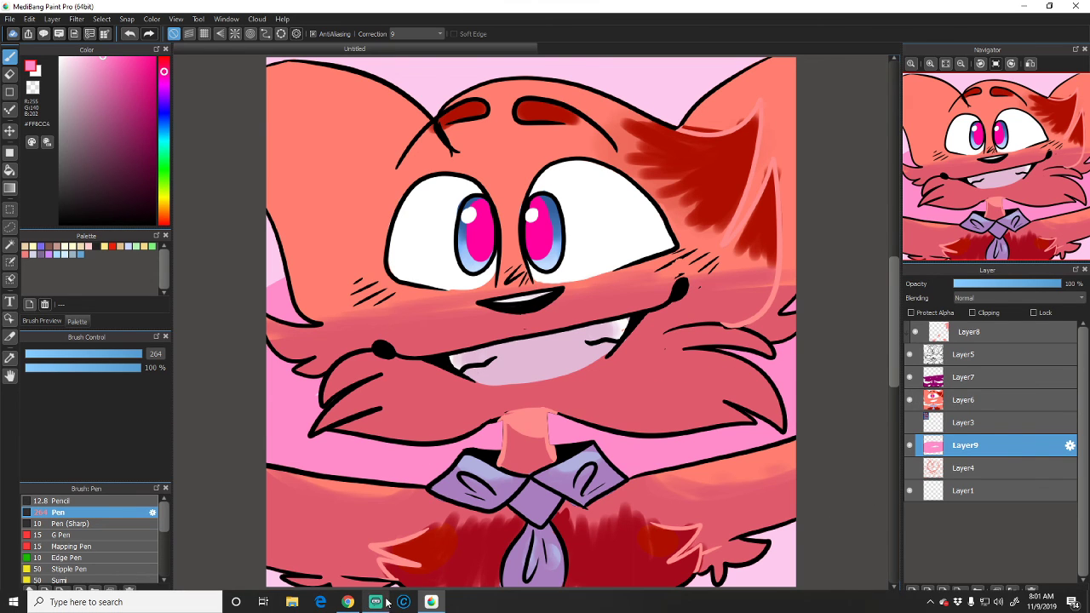
pyautogui.click(349, 605)
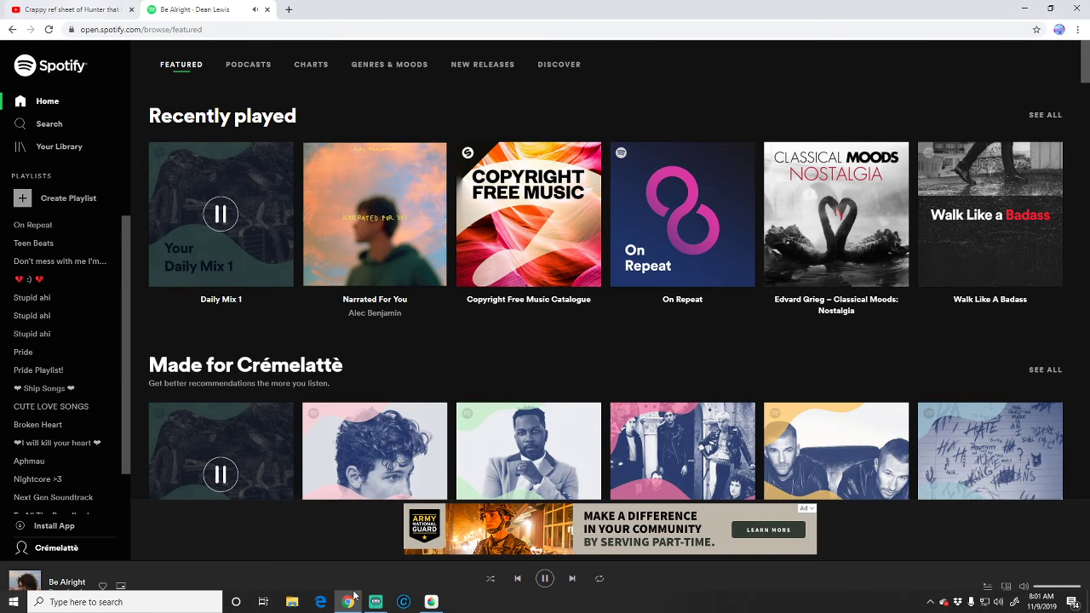
pyautogui.click(376, 602)
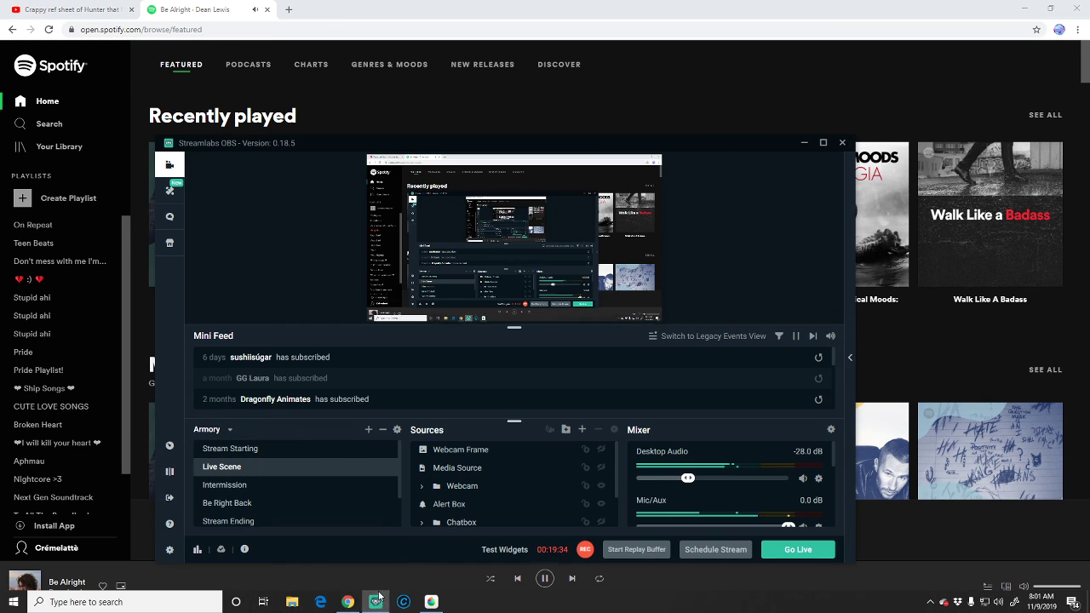